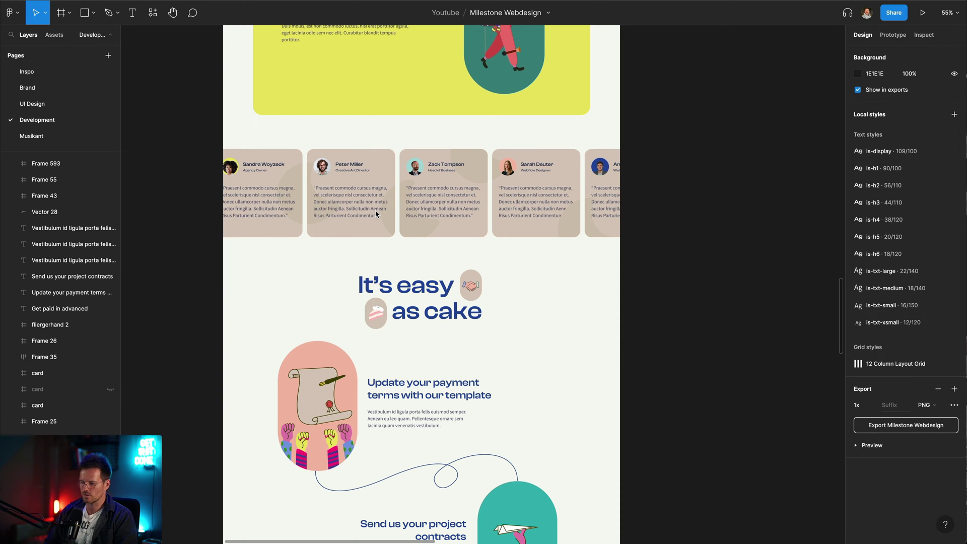
In Figma, slide Frame 35's card row left to X -193, undoing a stray drag right
scroll(276, 211, up, 5)
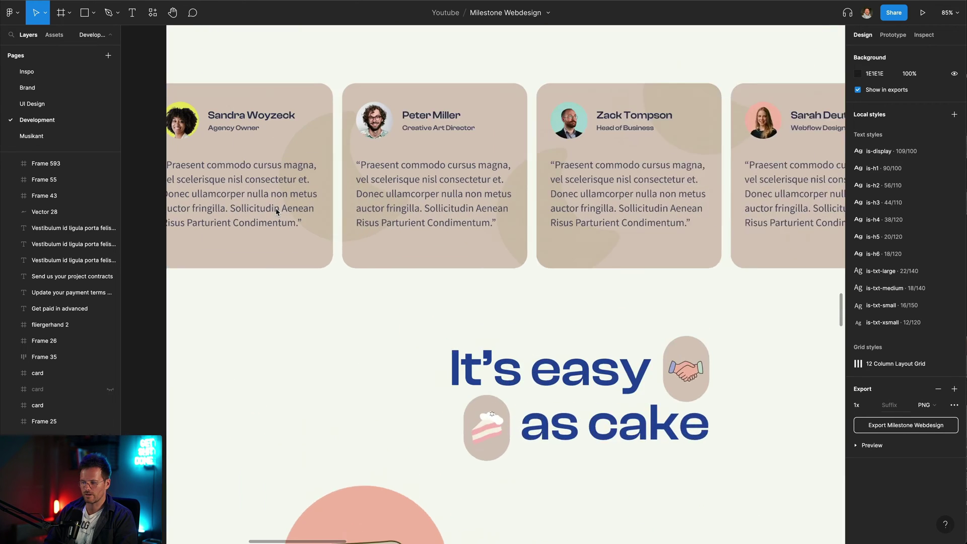
scroll(276, 212, down, 3)
right_click(277, 209)
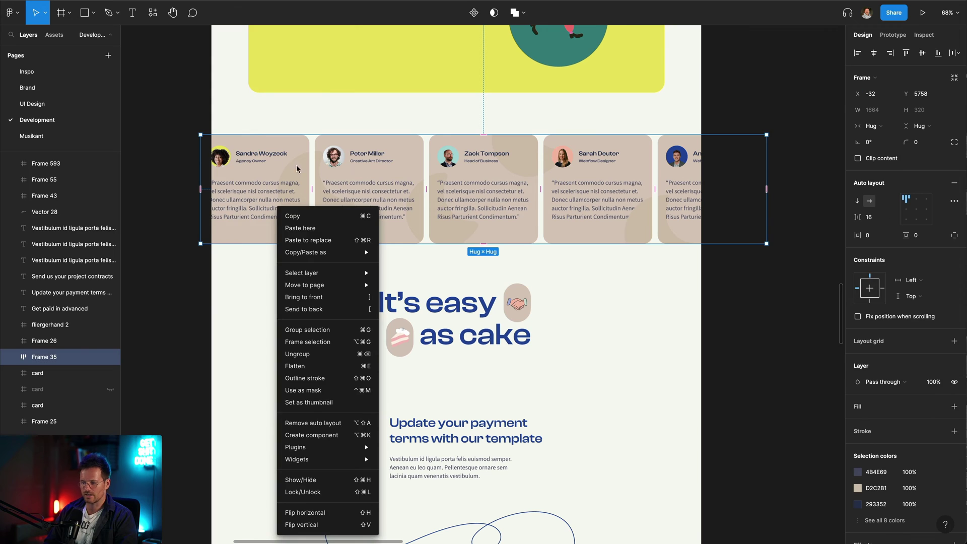
key(Escape)
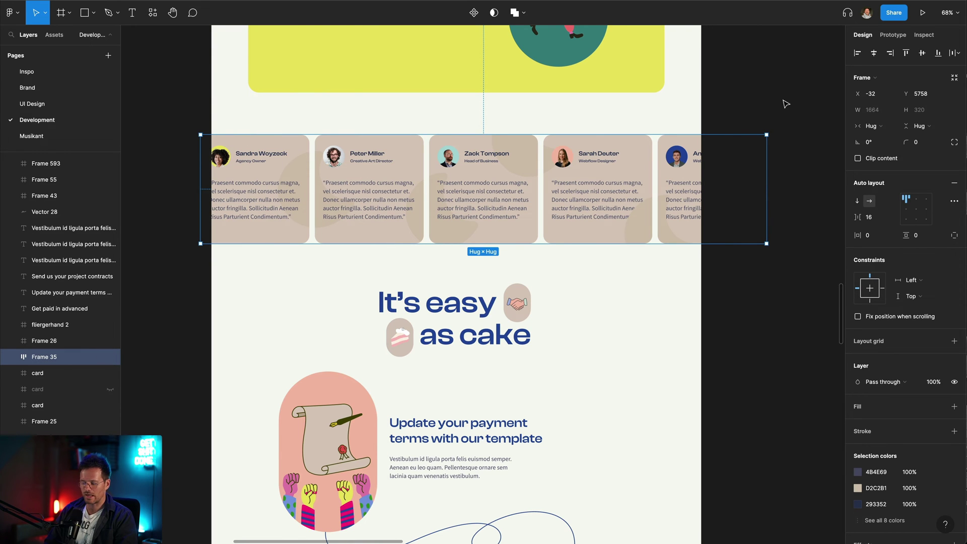
scroll(610, 339, up, 3)
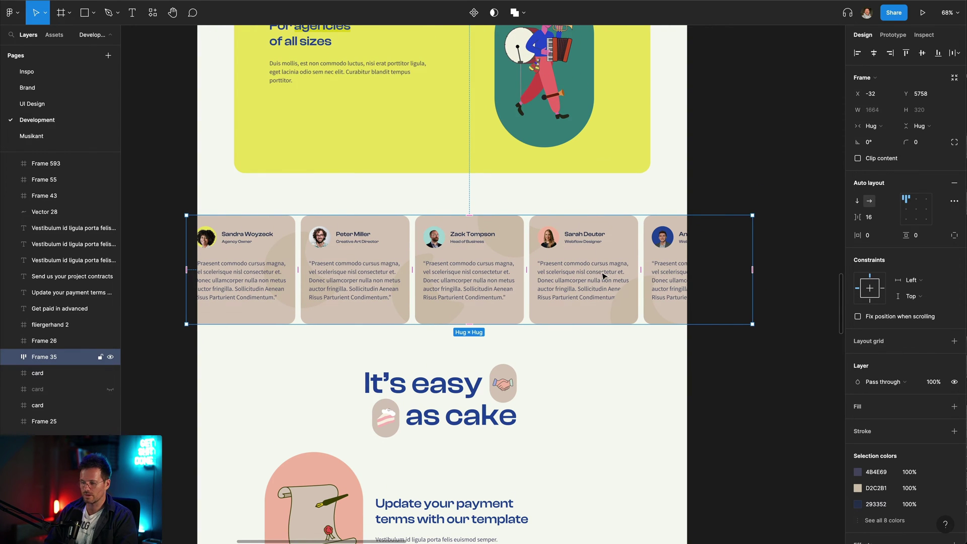
scroll(625, 282, up, 2)
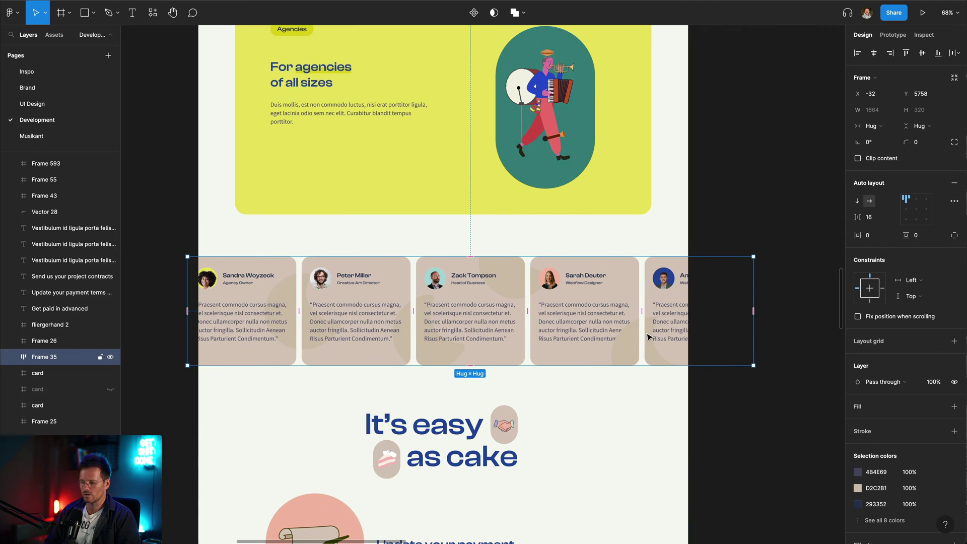
drag(678, 331, 624, 334)
scroll(628, 350, down, 2)
scroll(596, 328, up, 3)
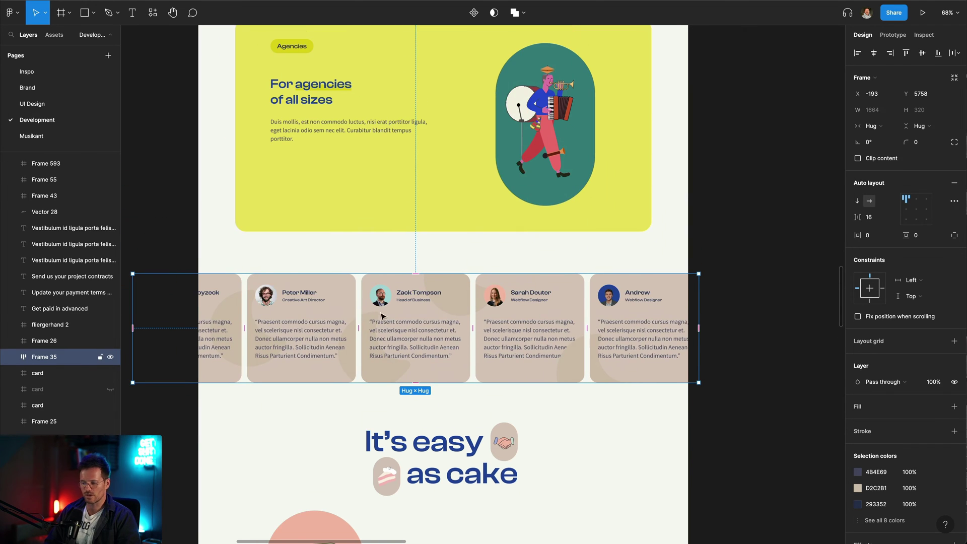
drag(332, 314, 417, 316)
key(ctrl+z)
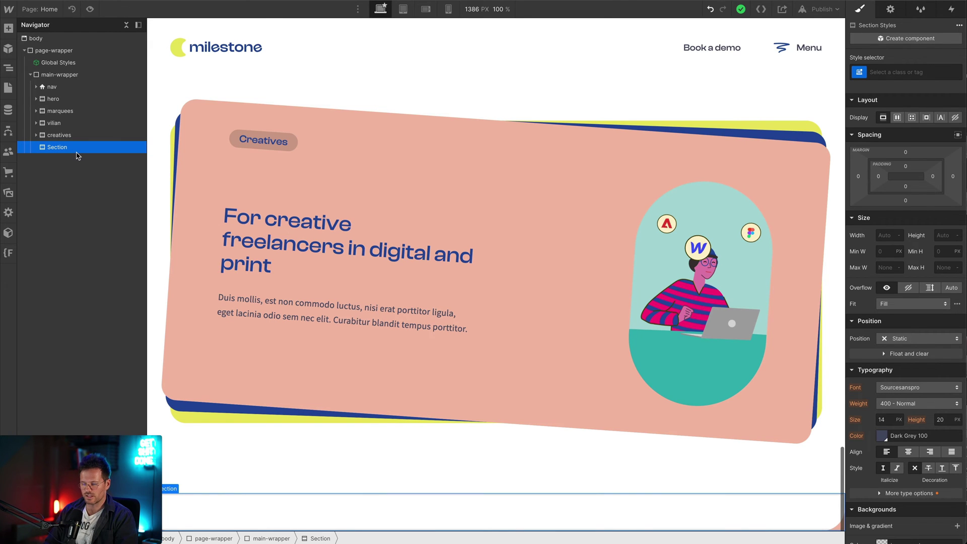
Give the new section the class testimonials
key(ctrl+Return)
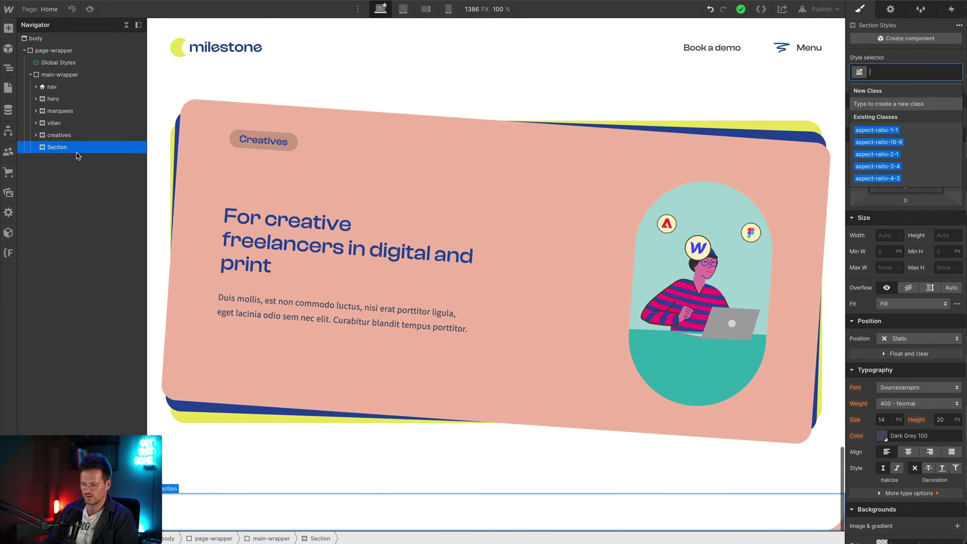
text(testimonials)
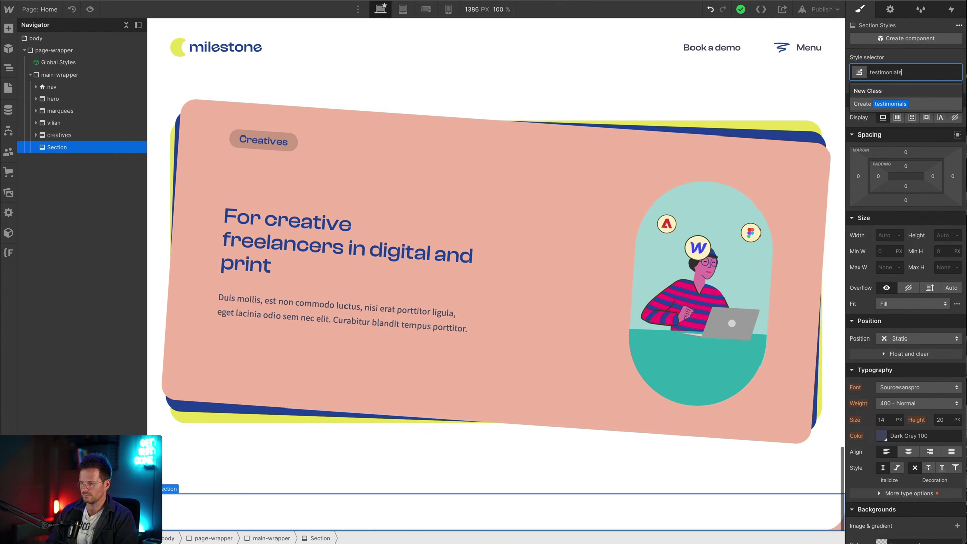
key(Return)
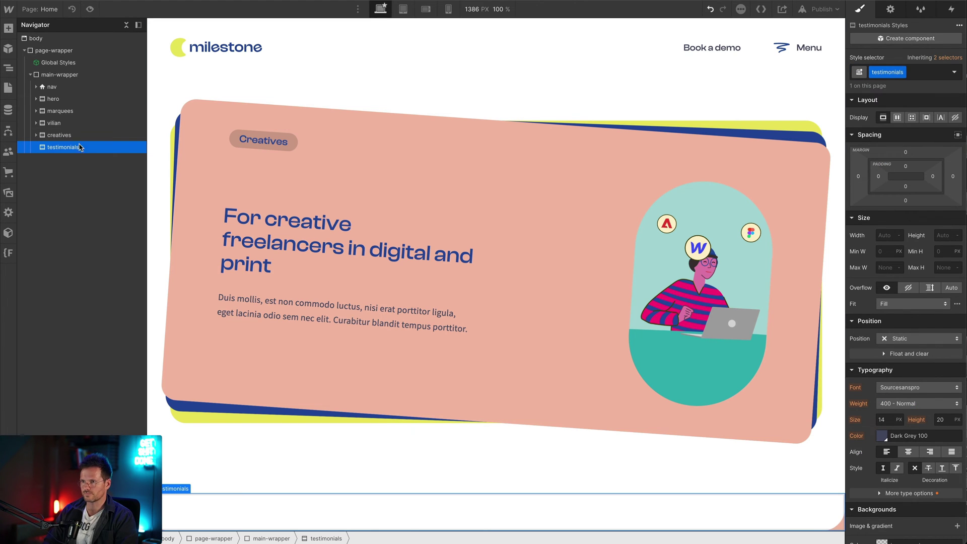
Add a Div Block inside the section with the is-pad-tb-128 class
key(ctrl+e)
text(div)
key(Return)
key(ctrl+Return)
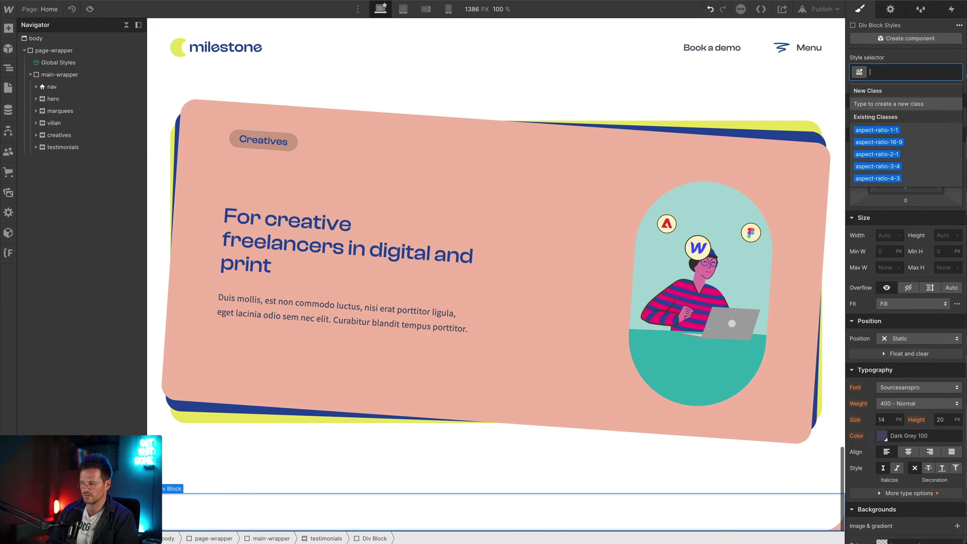
text(is)
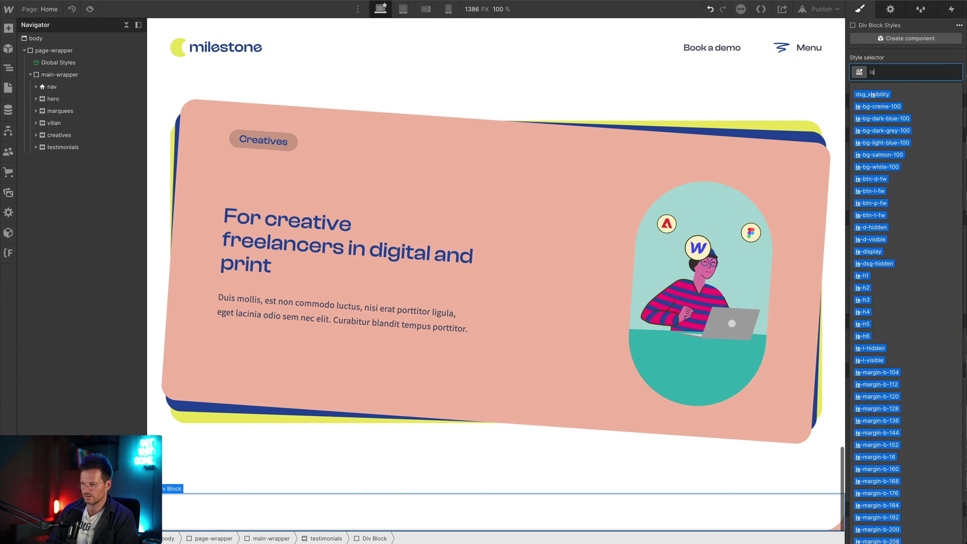
text(-pad-tb)
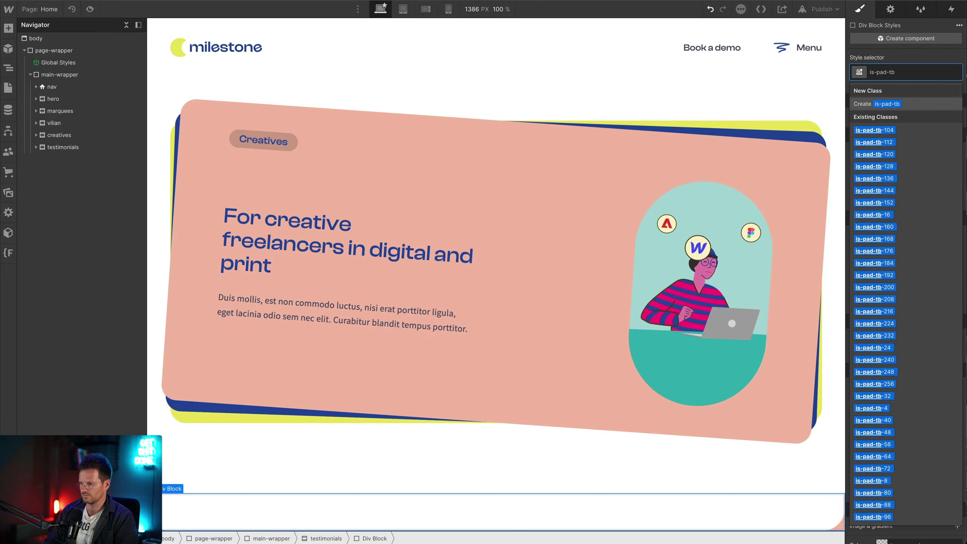
key(Down)
key(Down)
key(Down)
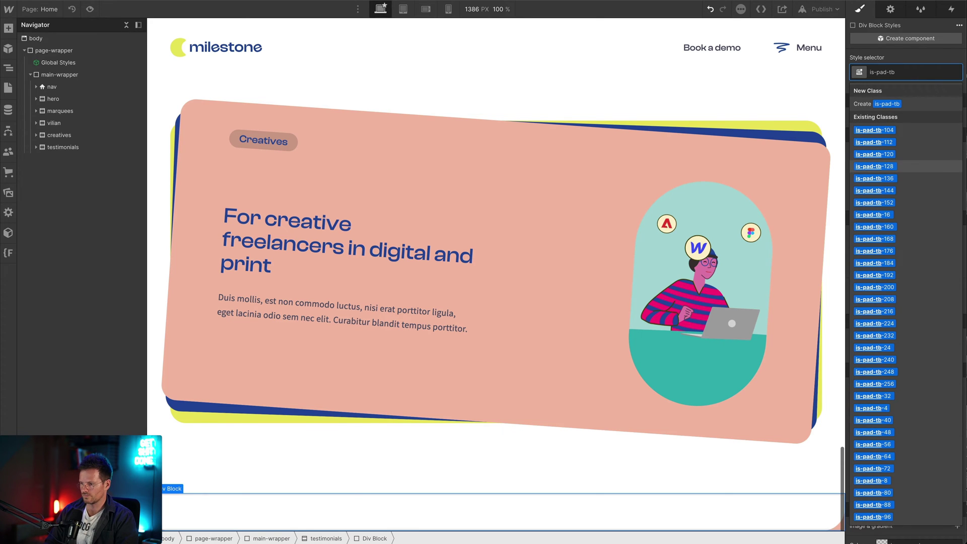
key(Return)
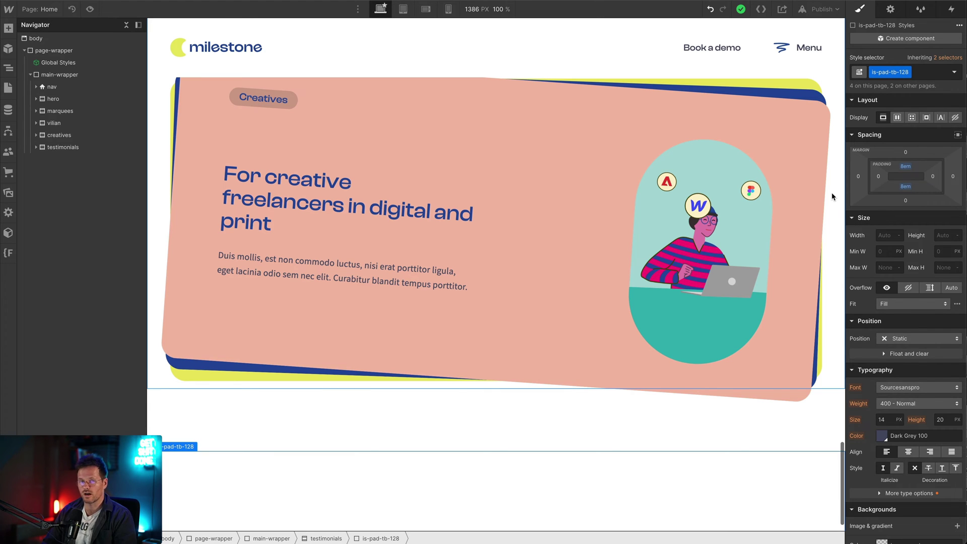
Add a Div Block classed testimonials_wrap inside the is-pad-tb-128 block
scroll(515, 356, down, 1)
click(458, 466)
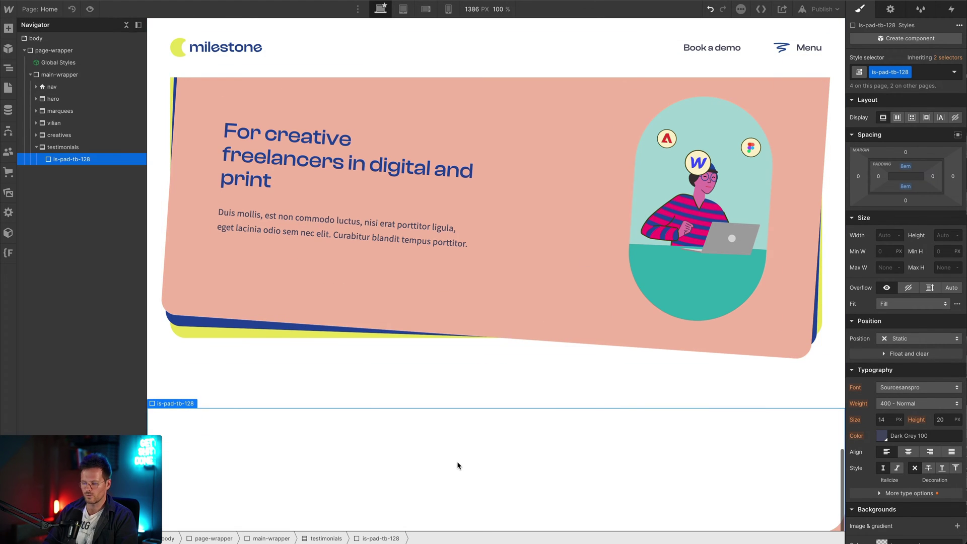
key(ctrl+e)
text(div)
key(Return)
key(ctrl+Return)
text(testimonials_)
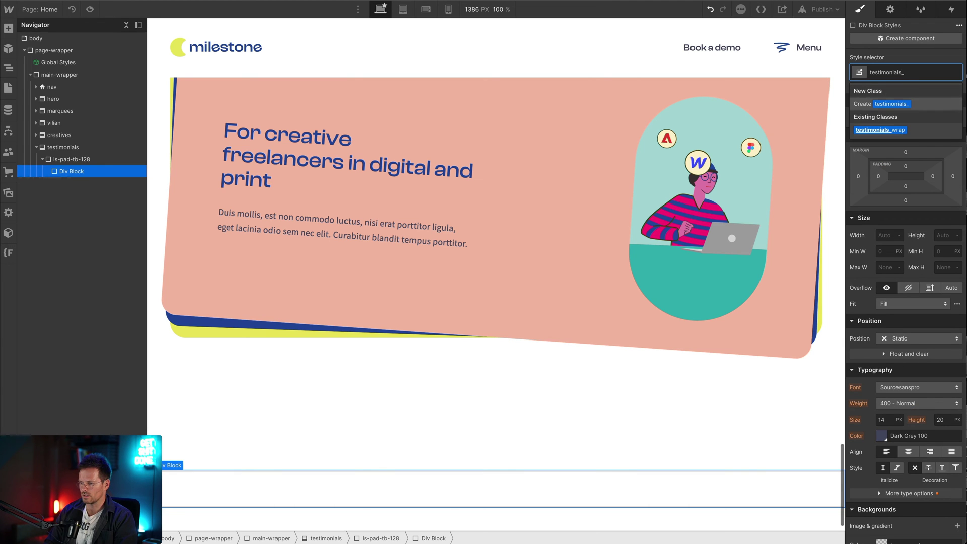
key(Down)
key(Return)
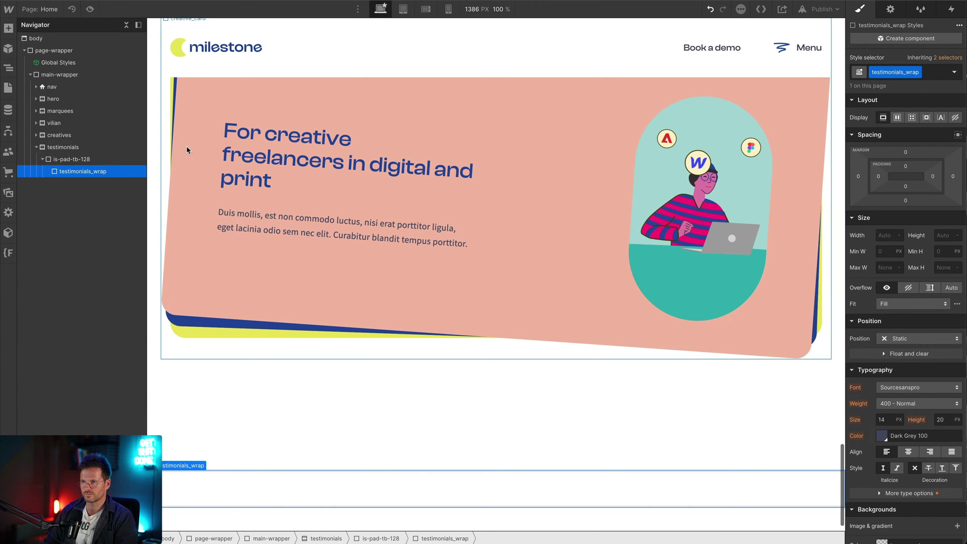
Nest a new Div Block classed testimonials_inner inside testimonials_wrap
key(ctrl+e)
text(div)
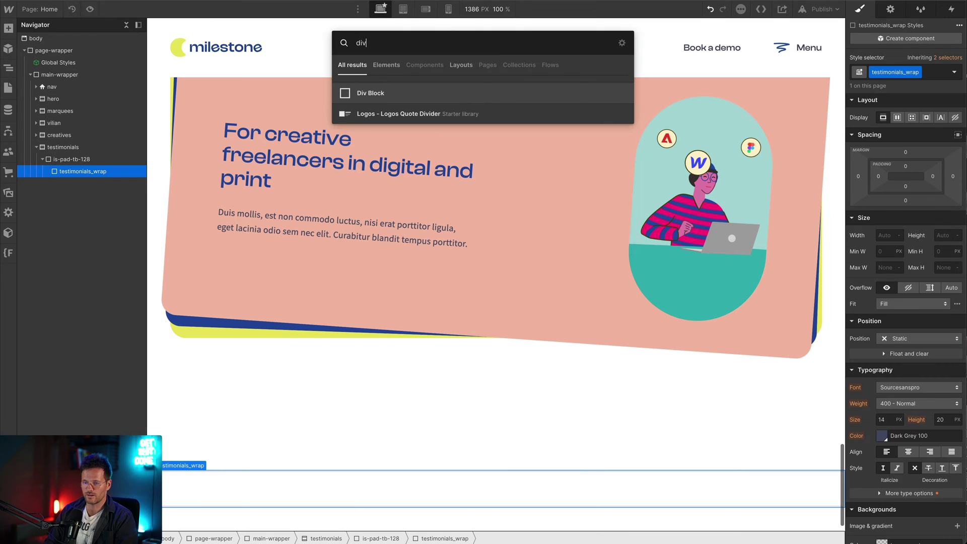
key(Return)
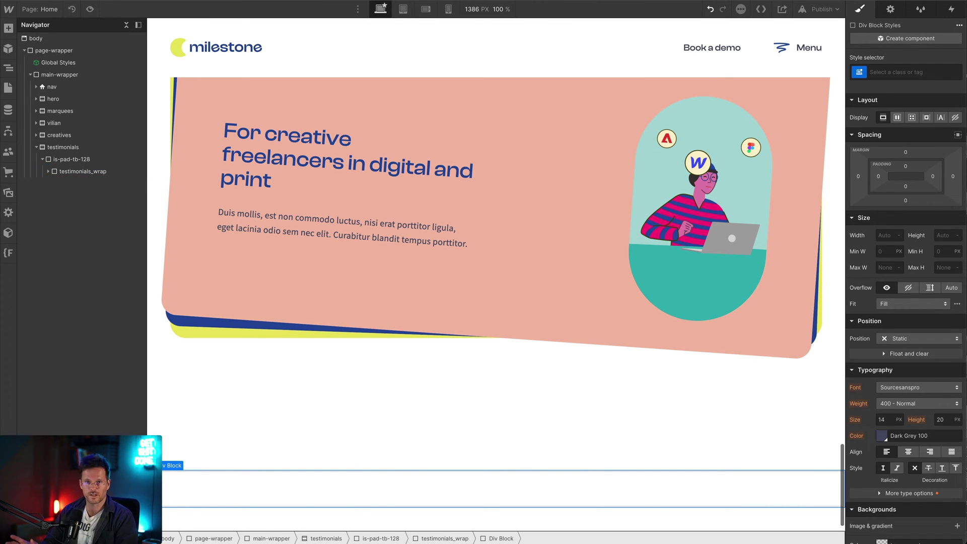
key(ctrl+Return)
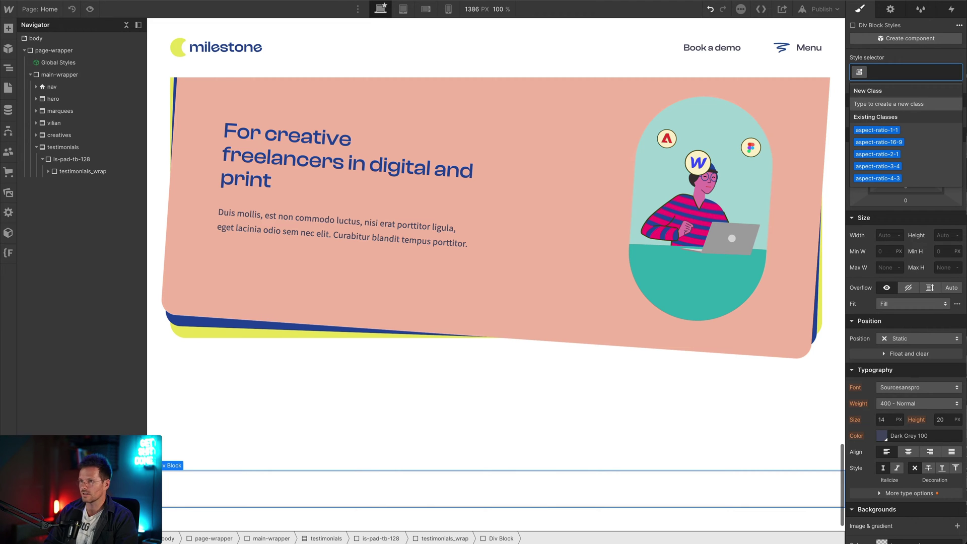
text(testimonials)
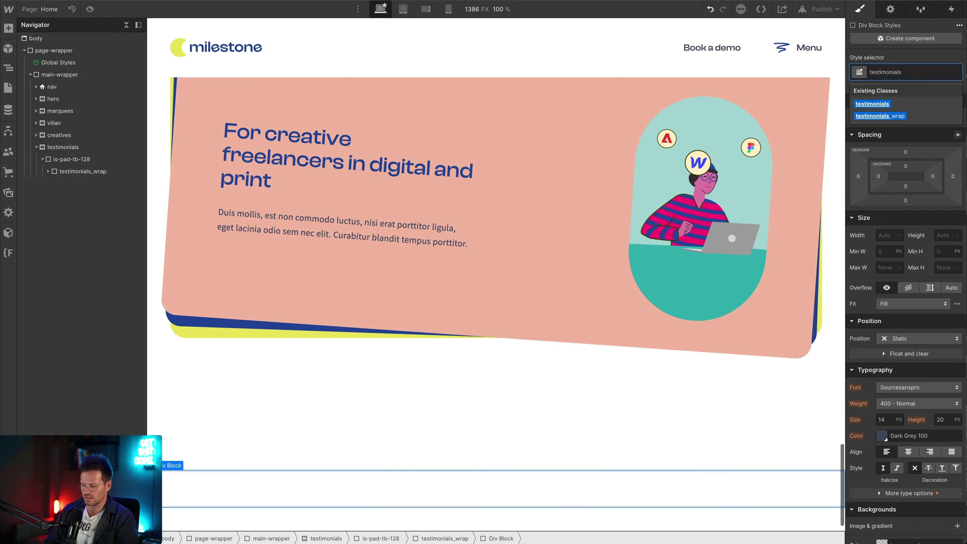
text(_inner)
key(Return)
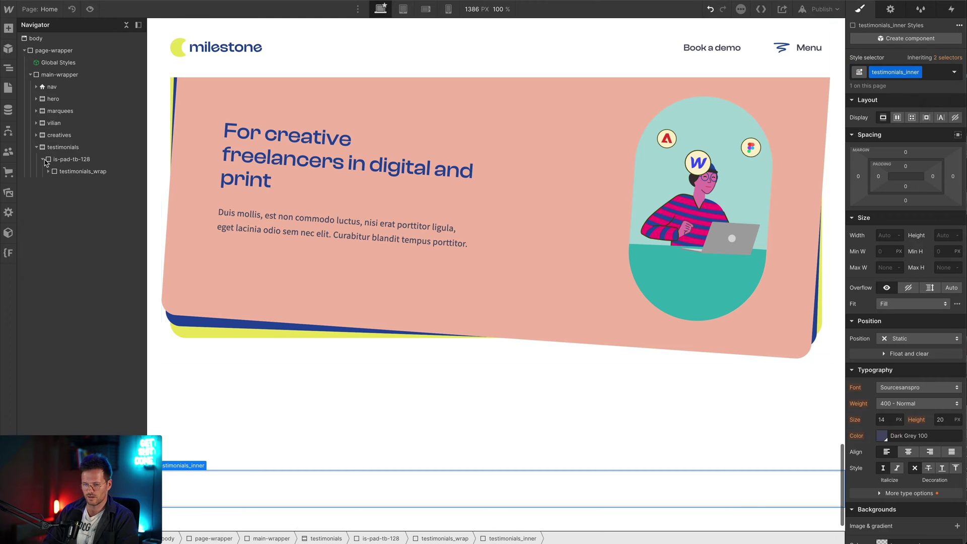
Set testimonials_wrap's Overflow to Hidden
click(81, 172)
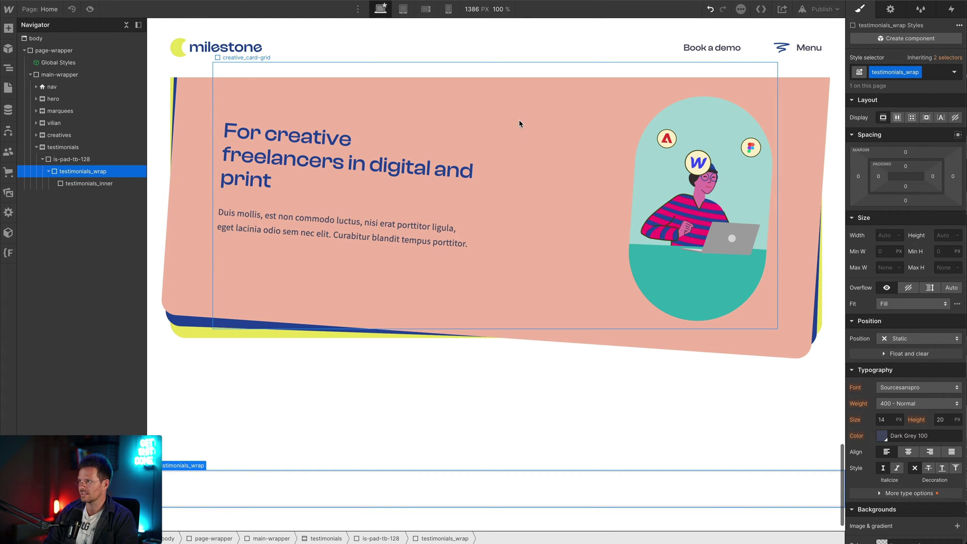
scroll(907, 340, down, 2)
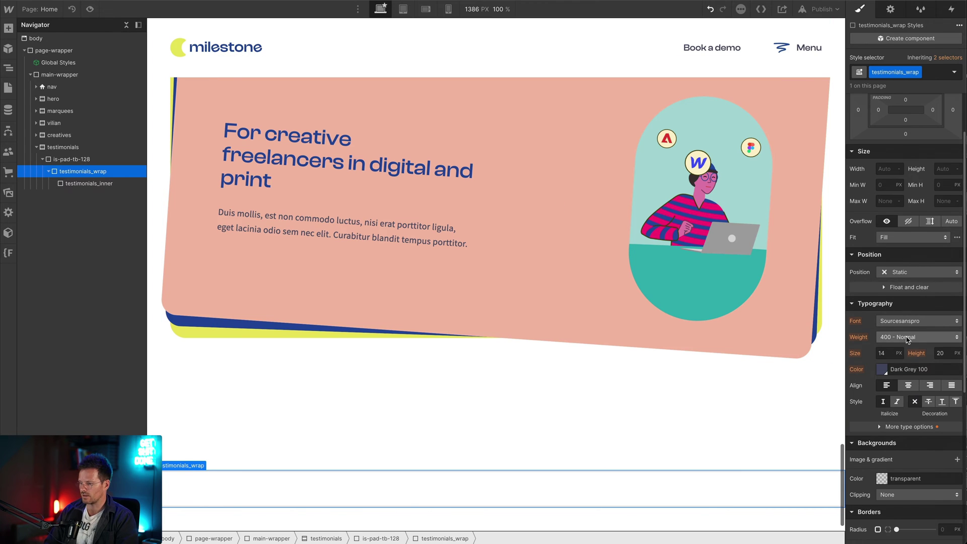
click(909, 222)
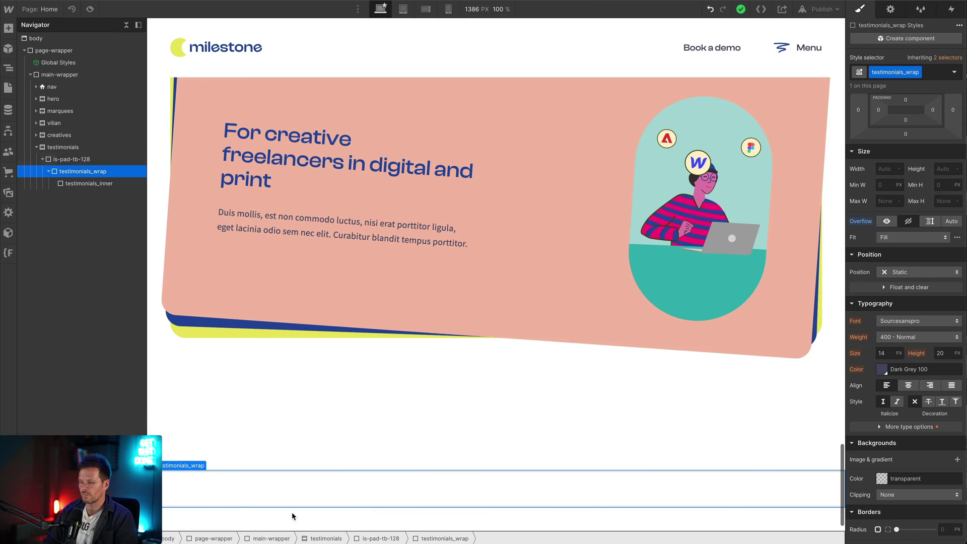
click(89, 183)
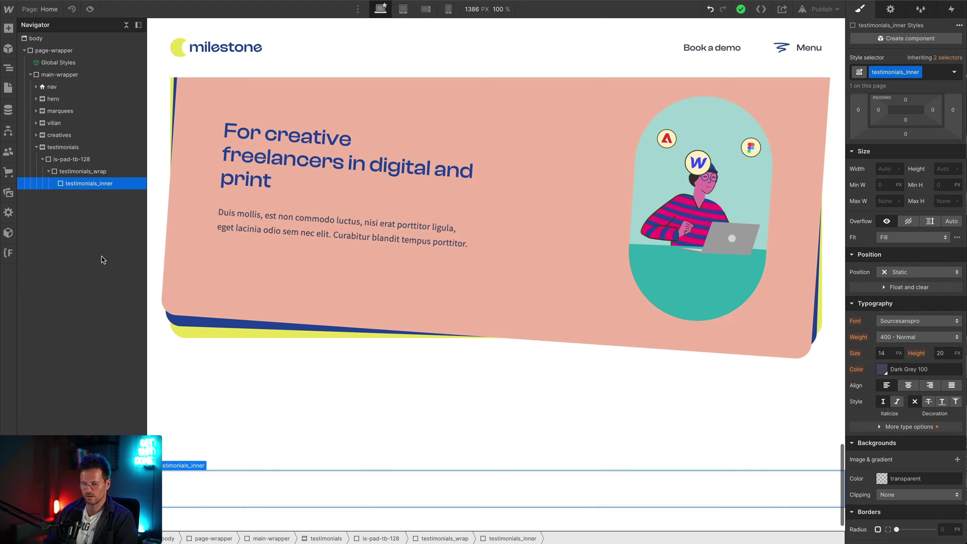
Add a Div Block classed testimonials_item inside testimonials_inner
key(ctrl+k)
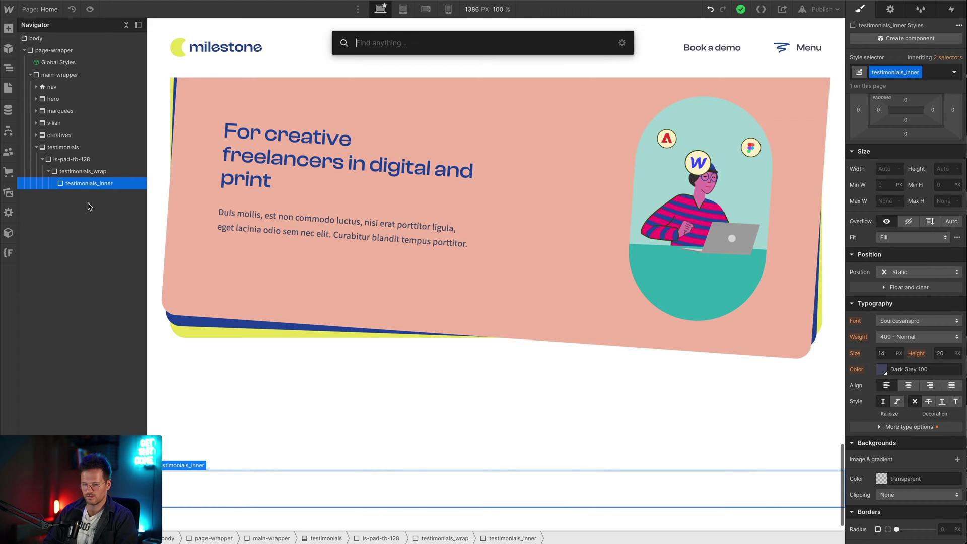
text(div)
key(Return)
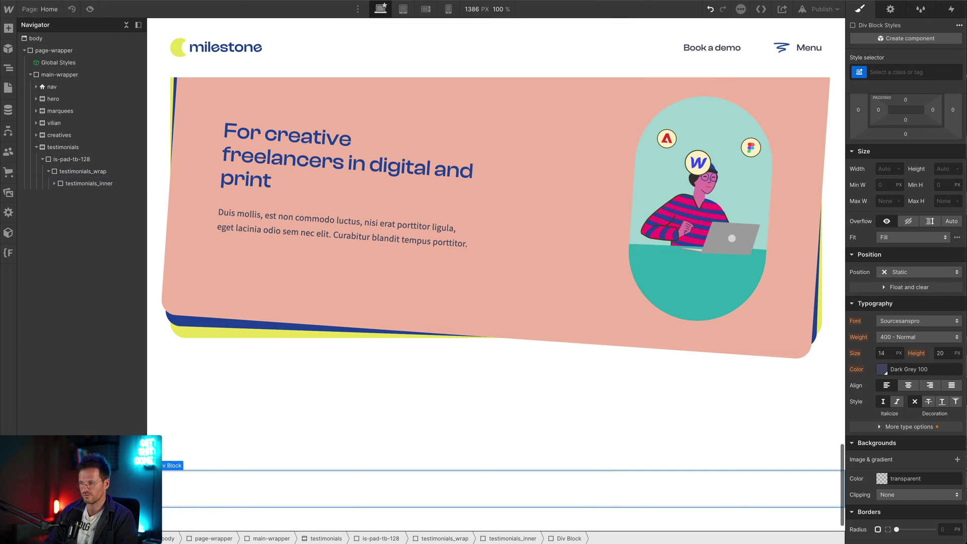
key(ctrl+Return)
text(testimonials_)
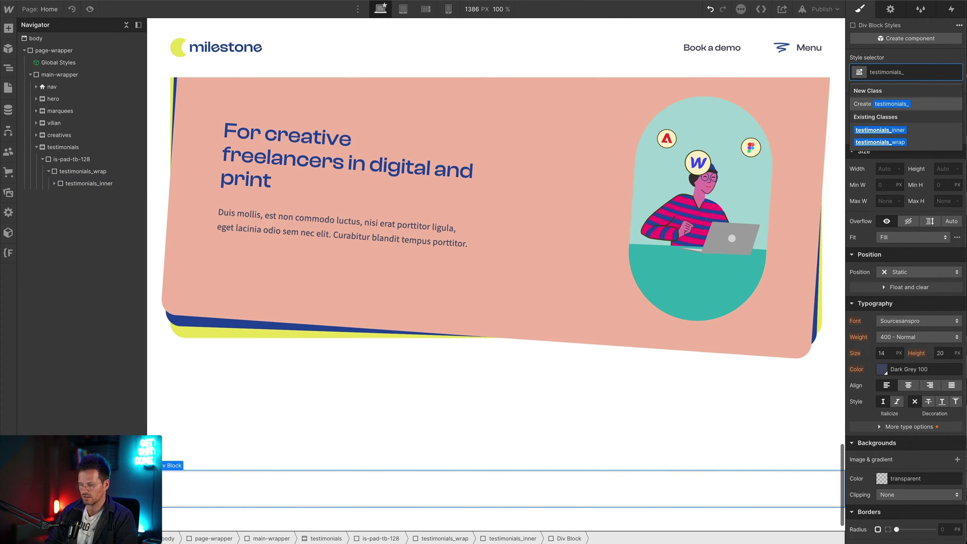
text(ite)
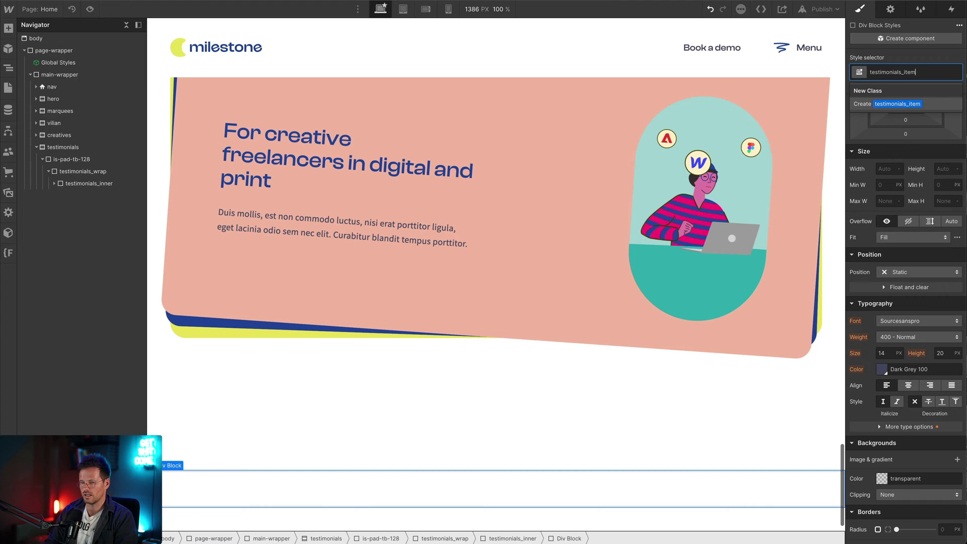
text(m)
key(Return)
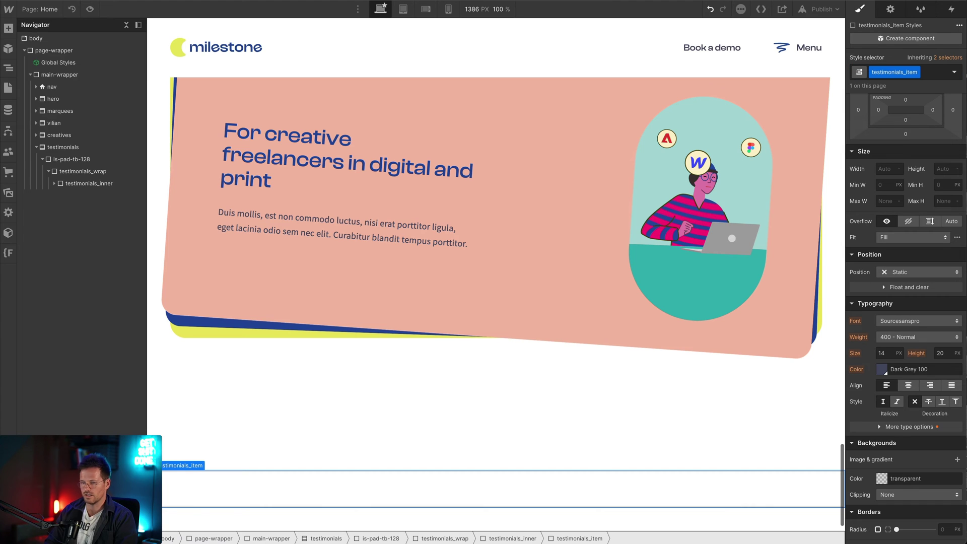
Make testimonials_inner a flex container with 1em column and row gaps
click(54, 183)
click(87, 184)
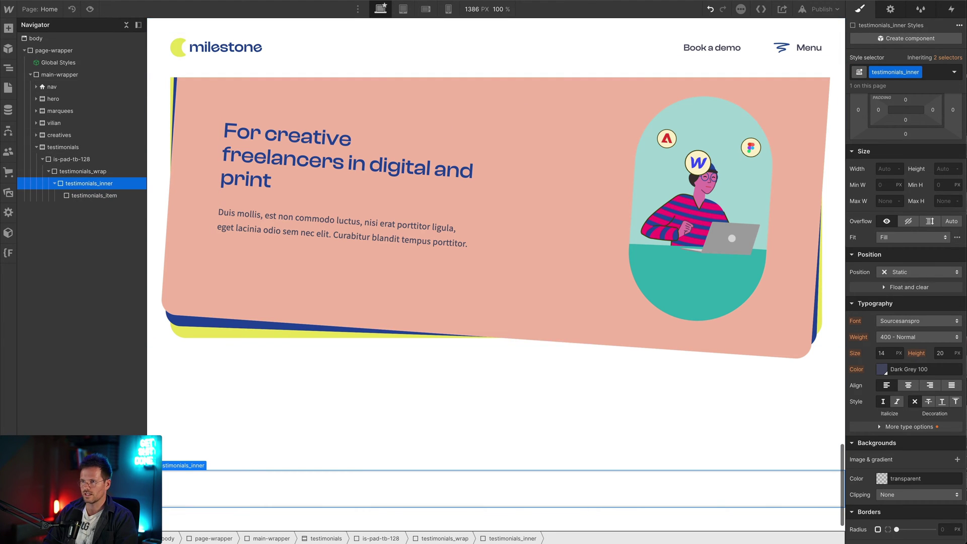
scroll(893, 119, up, 2)
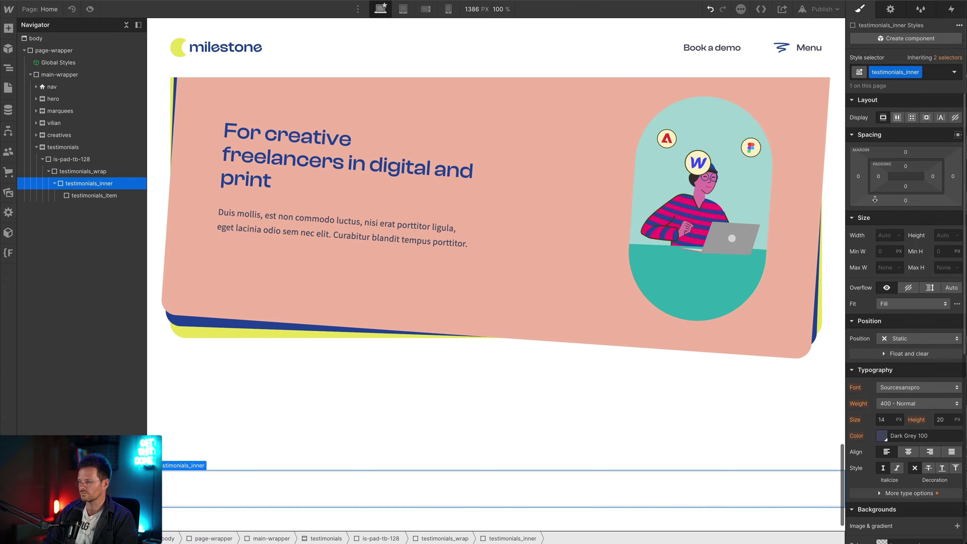
click(898, 119)
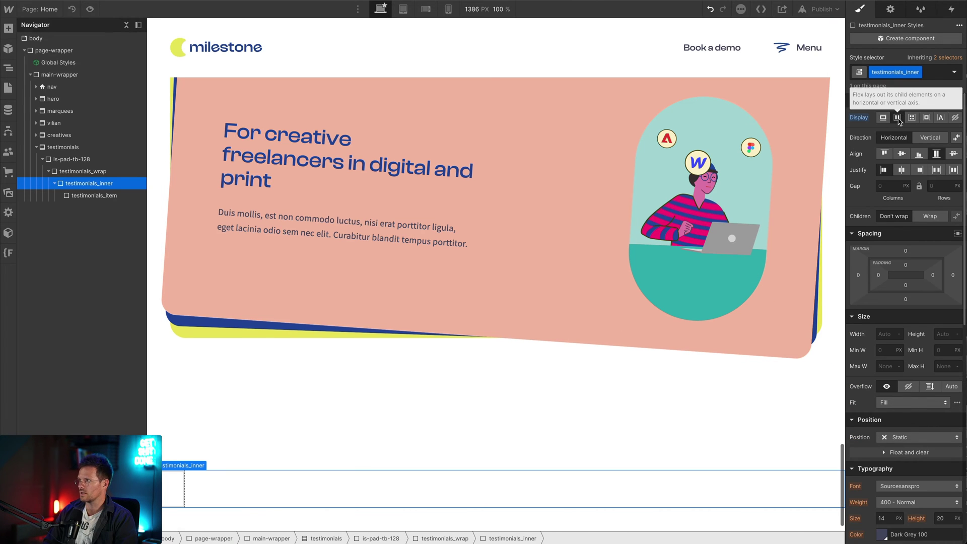
click(885, 187)
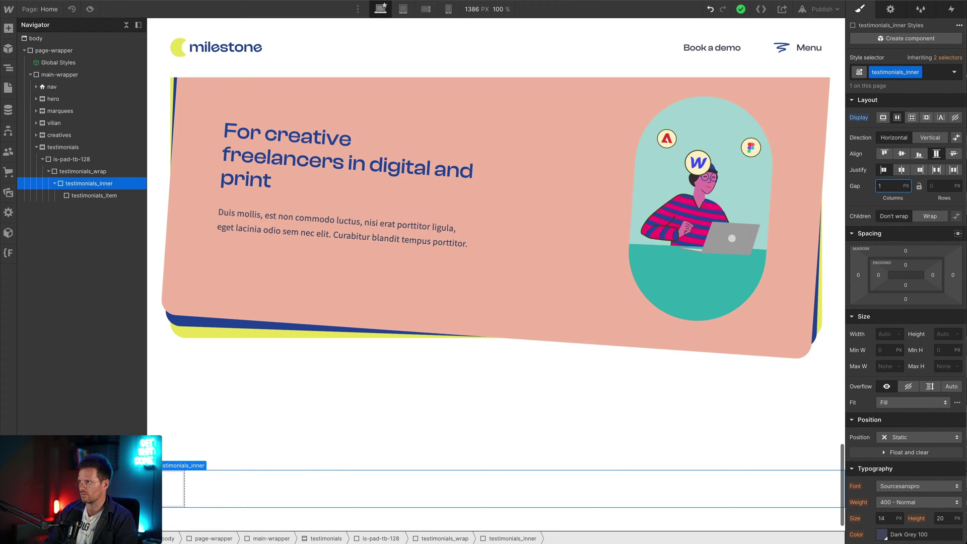
text(1em)
key(Tab)
key(Return)
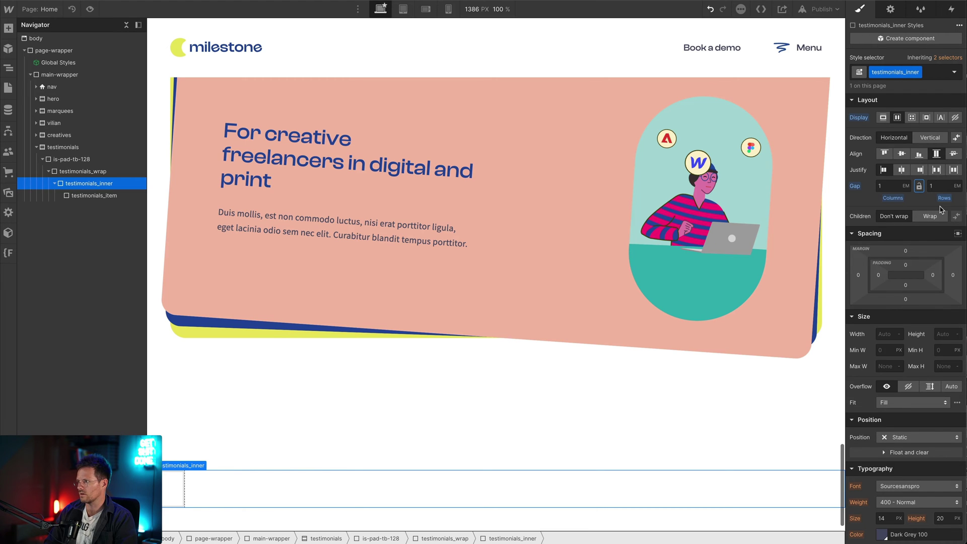
Set testimonials_inner's Position to Relative
scroll(902, 365, down, 2)
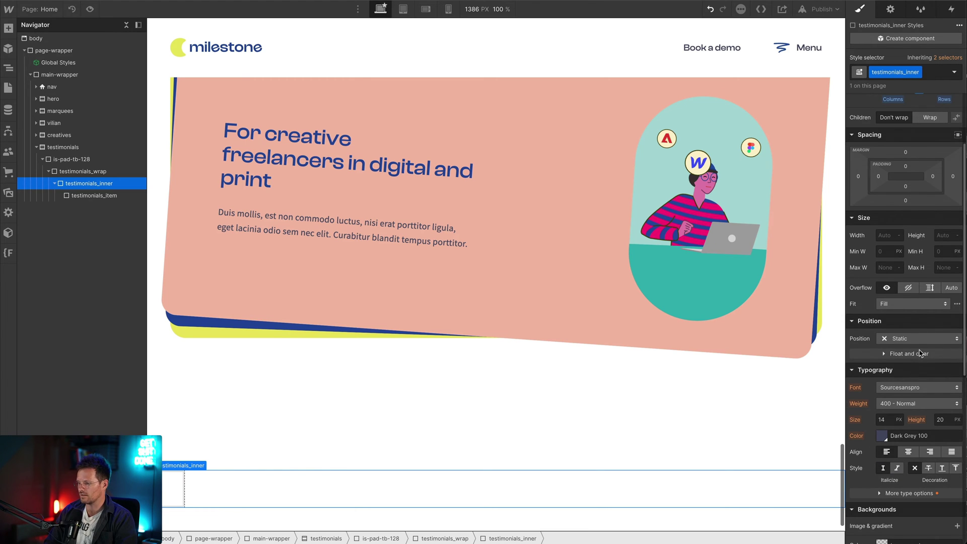
click(908, 346)
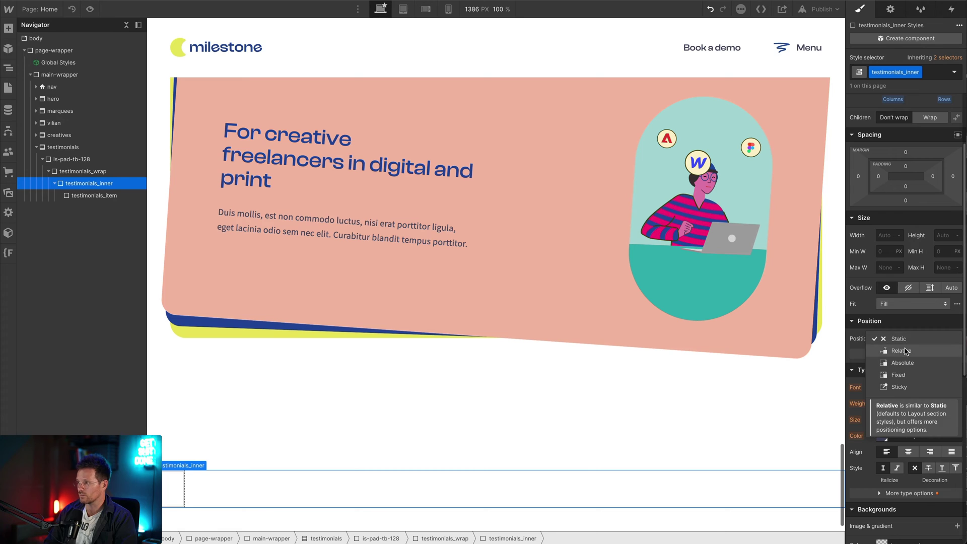
click(902, 354)
scroll(604, 398, down, 1)
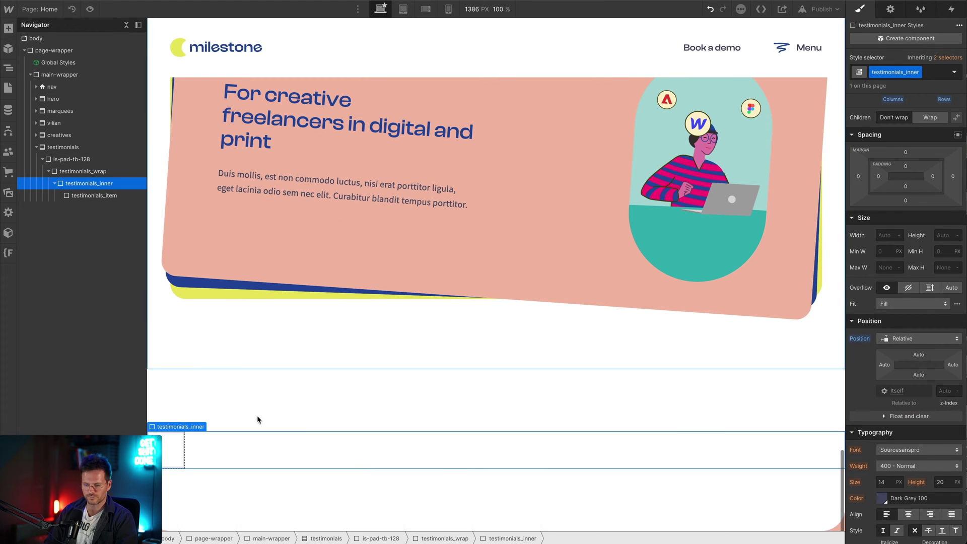
click(173, 452)
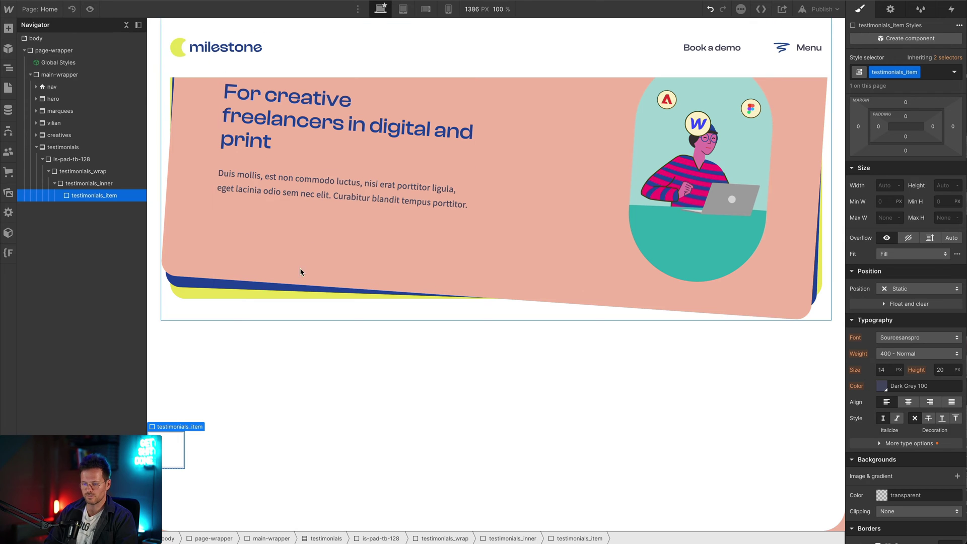
Fill the testimonials_item card background with the Creme 100 swatch
scroll(895, 344, down, 3)
scroll(895, 344, down, 1)
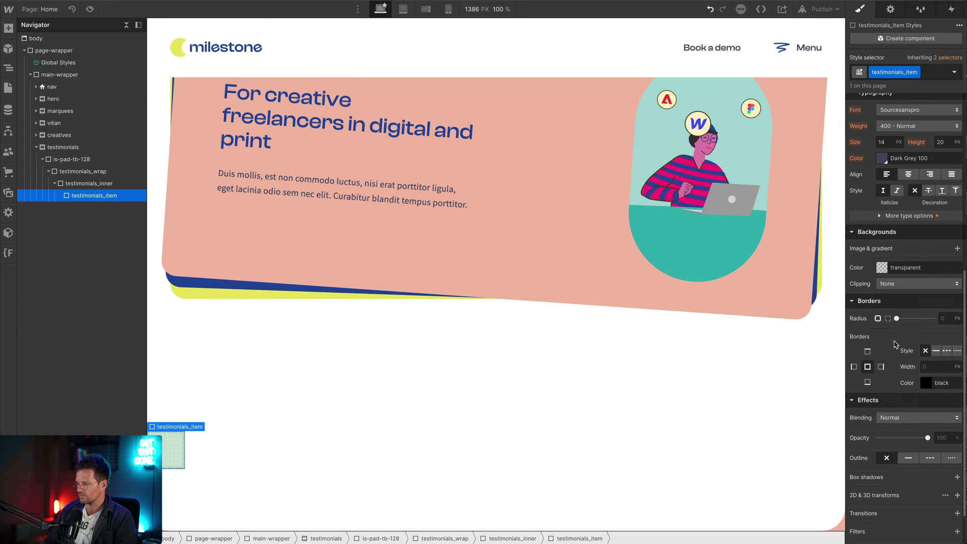
click(883, 269)
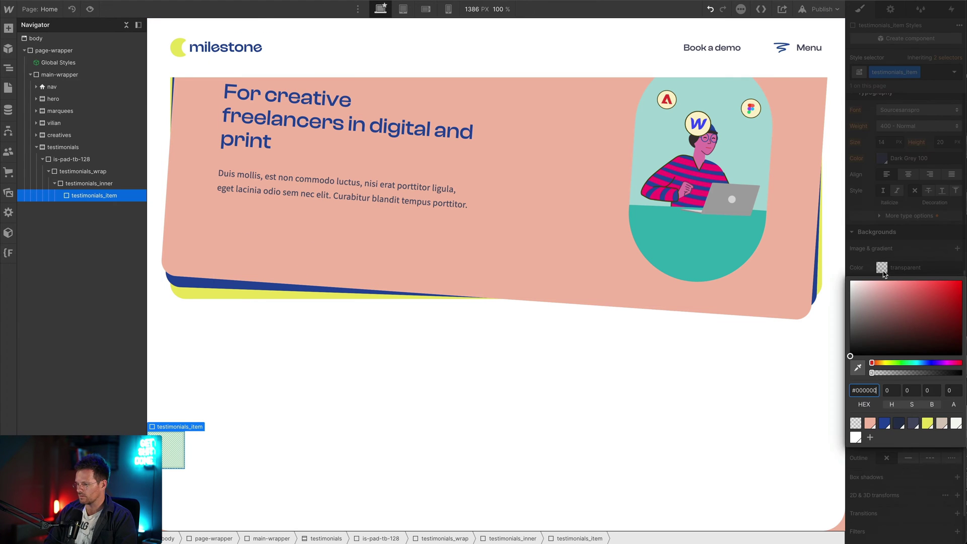
click(942, 423)
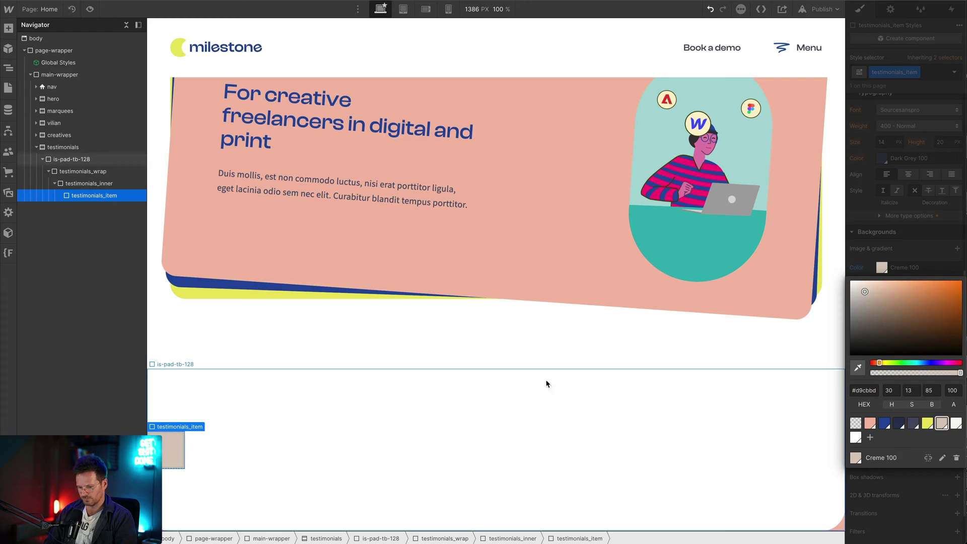
click(922, 241)
Select a testimonial card in the Figma design to check its specs
scroll(916, 295, down, 1)
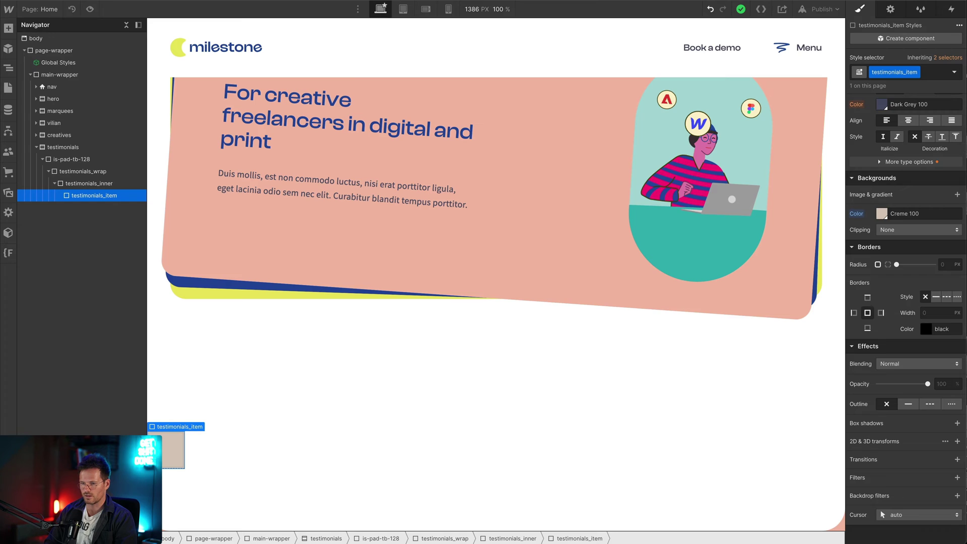
key(super+Tab)
scroll(311, 232, up, 5)
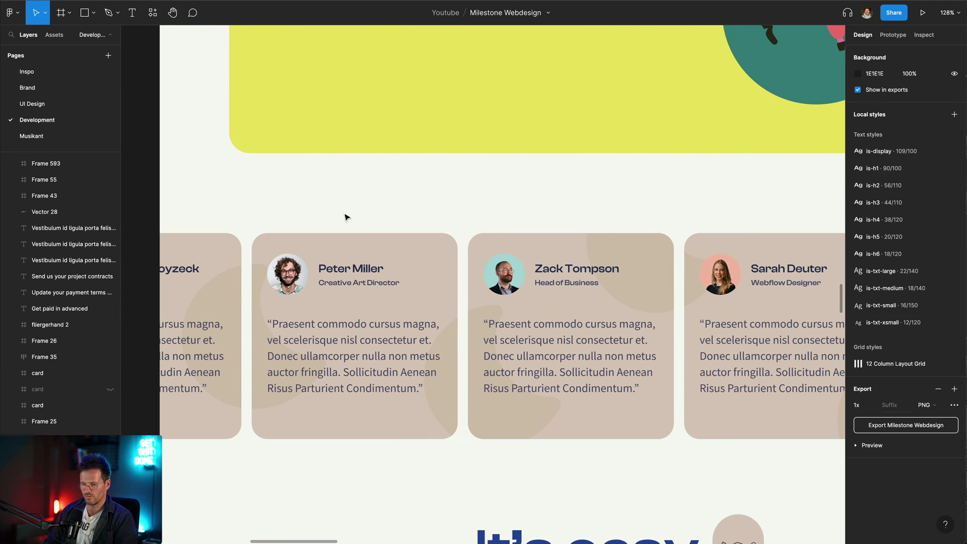
click(259, 252)
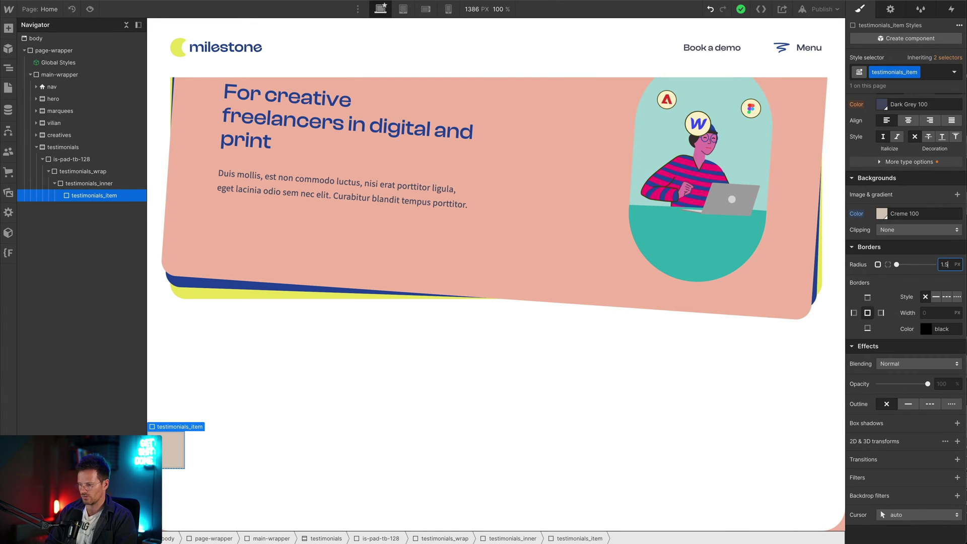
Confirm the 1.5em corner radius and pad the card 2em on all sides
key(Return)
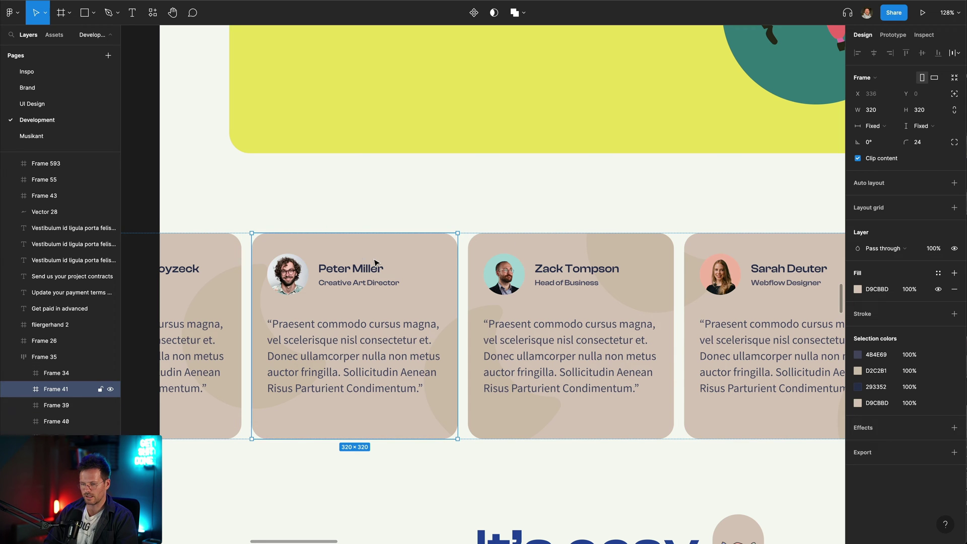
click(284, 274)
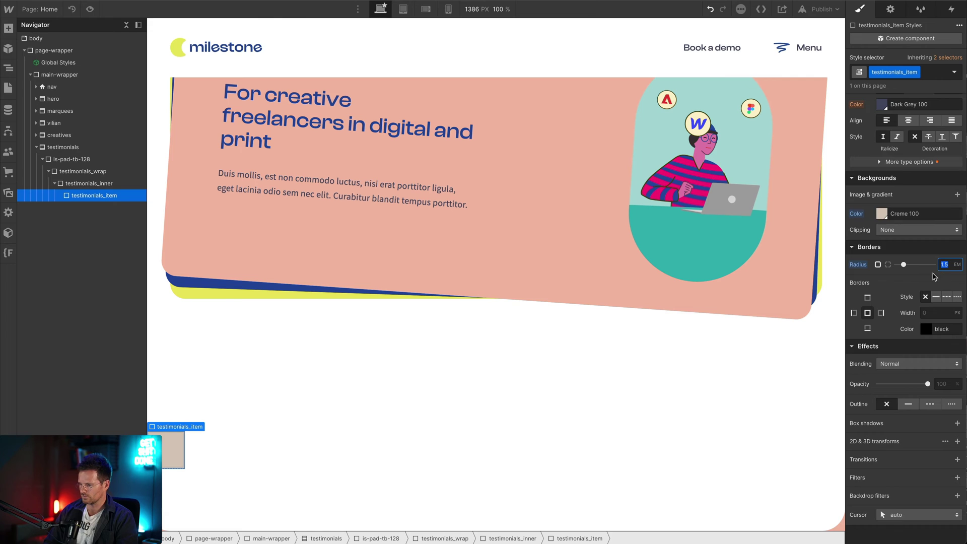
scroll(935, 277, up, 8)
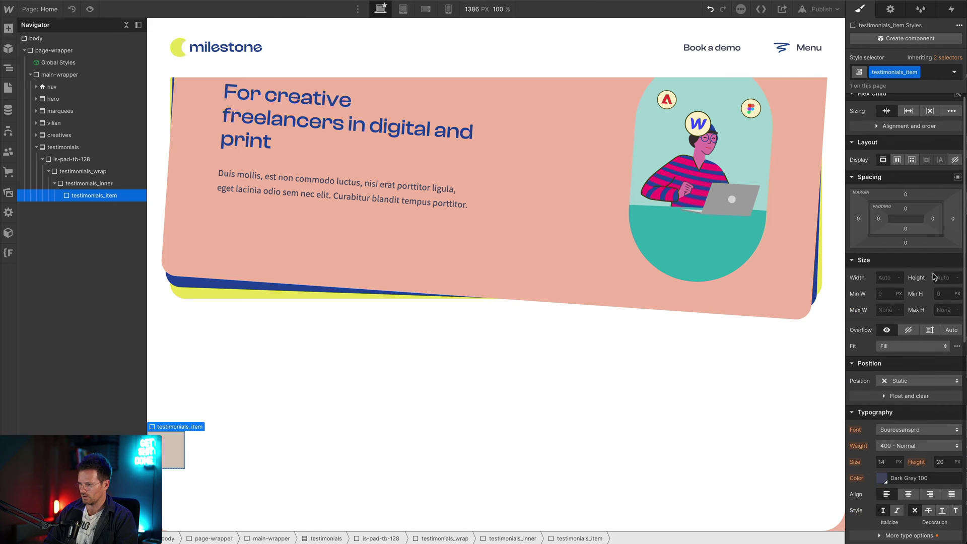
click(907, 210)
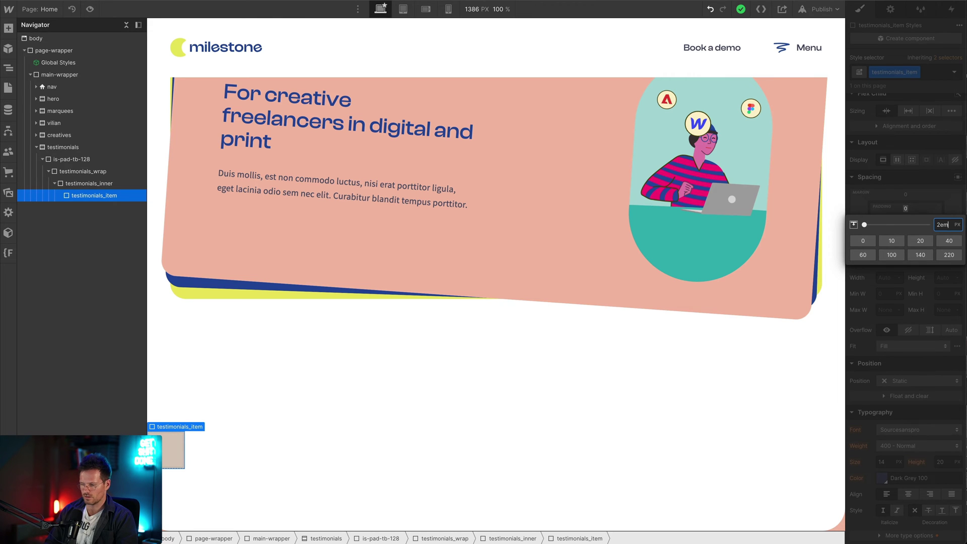
text(2em)
key(Return)
drag(907, 213, 907, 212)
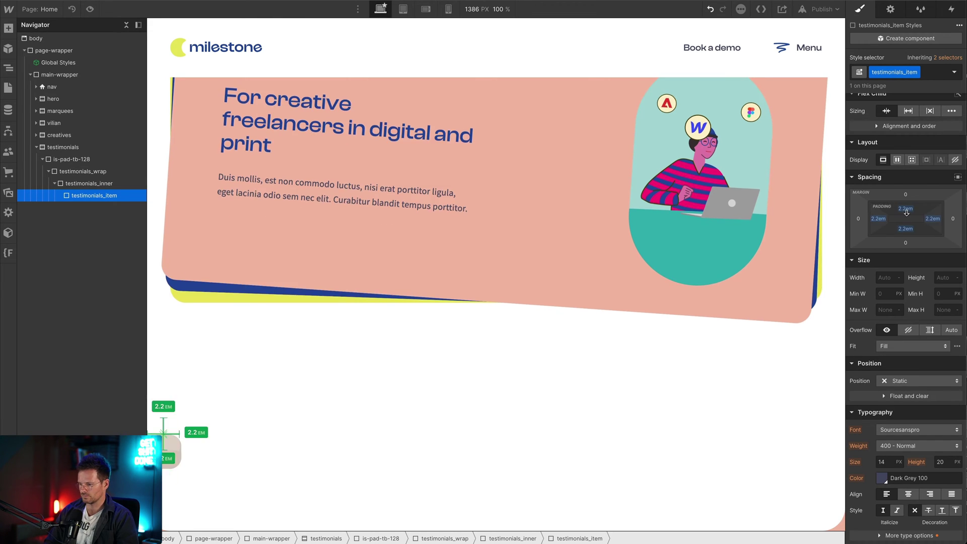
Change the card's left and right padding to 1.5em
click(878, 219)
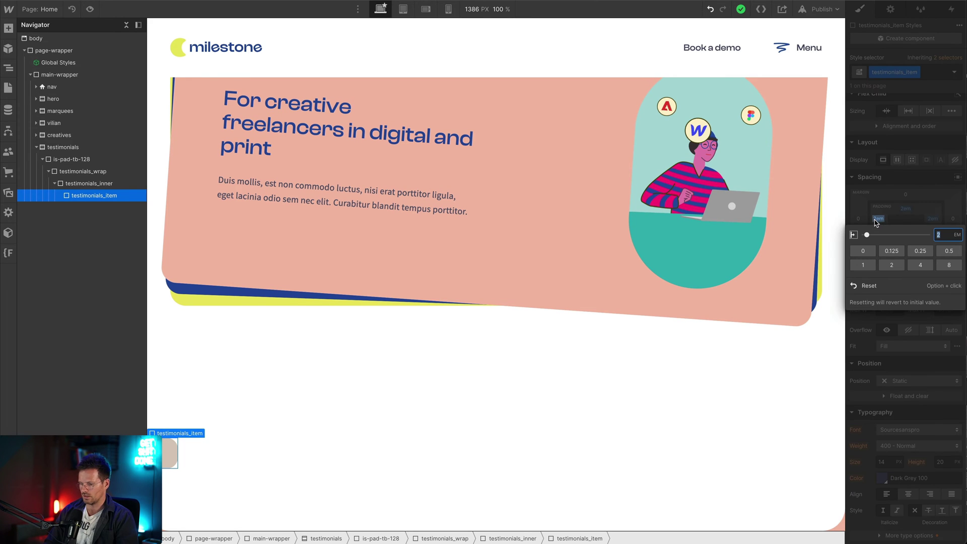
text(1.5)
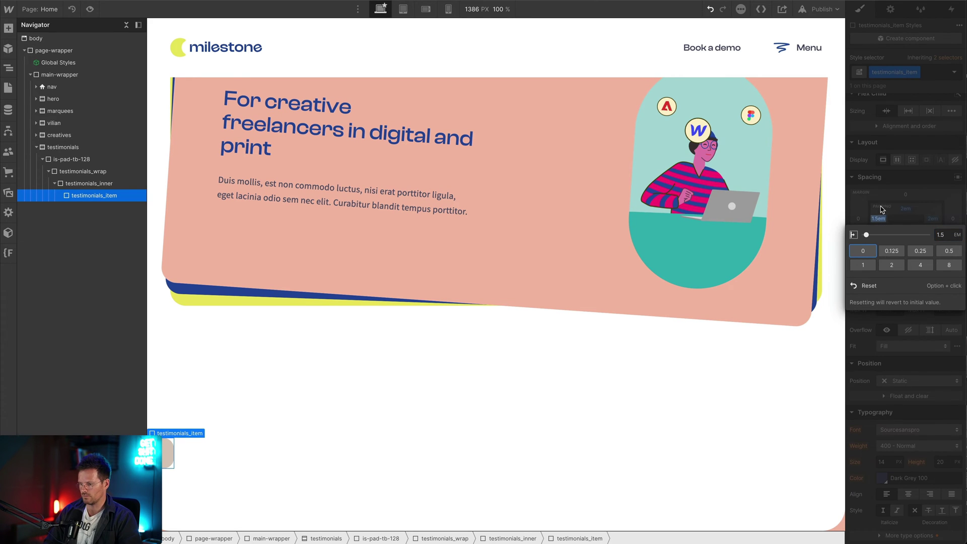
key(Return)
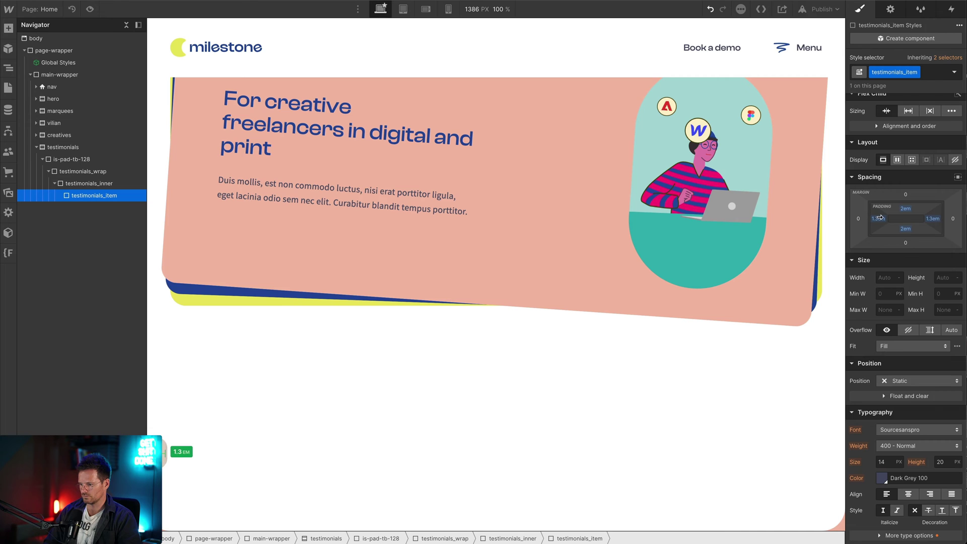
alt+click(882, 216)
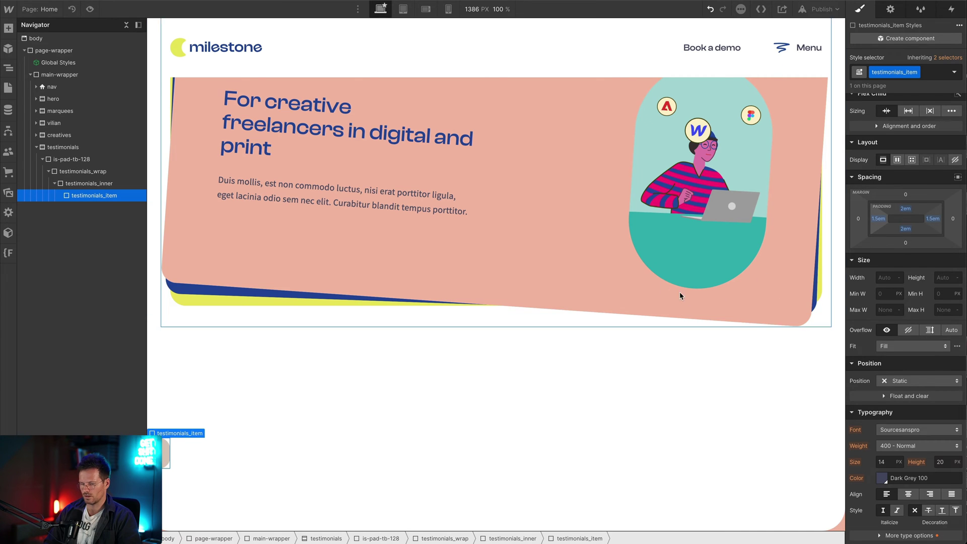
key(super+Tab)
scroll(369, 280, left, 10)
scroll(369, 280, down, 2)
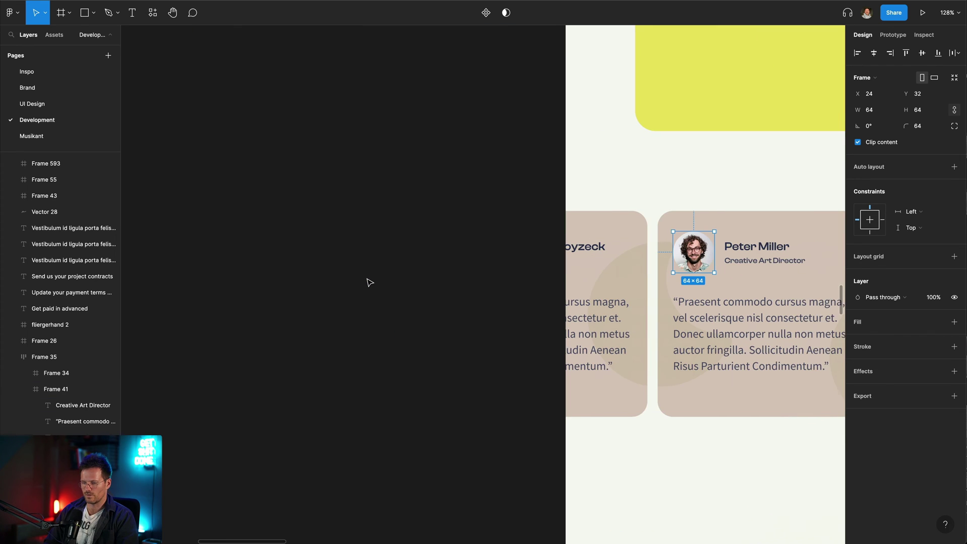
scroll(353, 267, right, 10)
scroll(319, 250, up, 2)
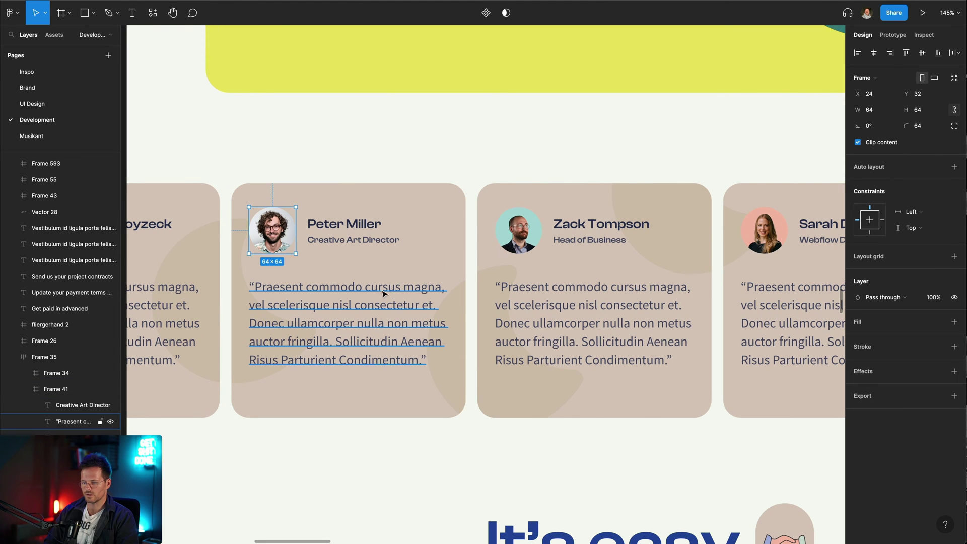
click(400, 316)
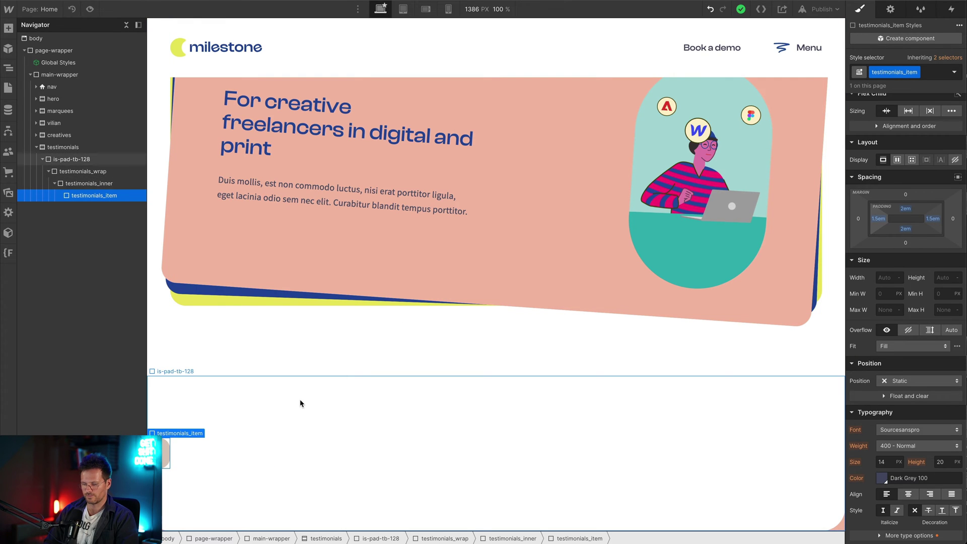
Add a Div Block classed testimonials_person-wrap inside testimonials_item
key(super+e)
text(div)
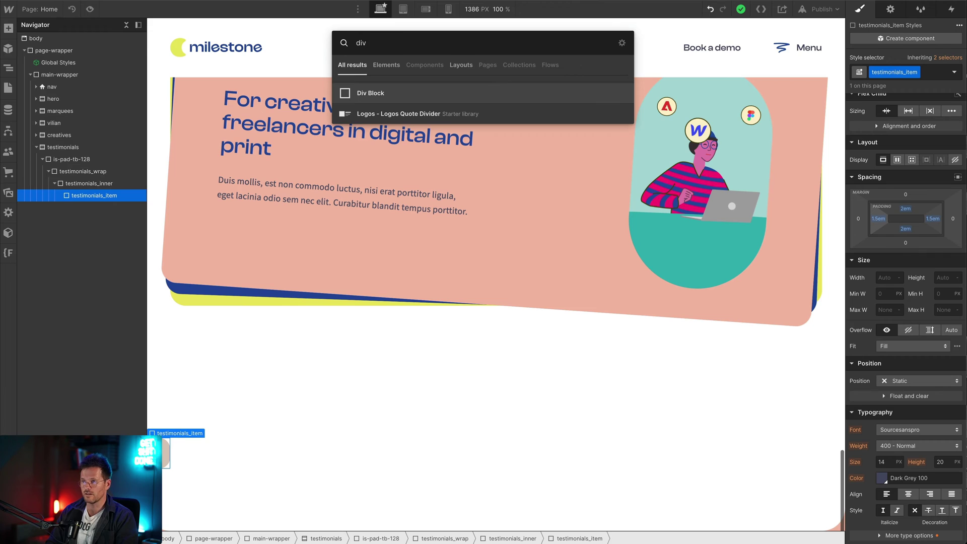
key(Return)
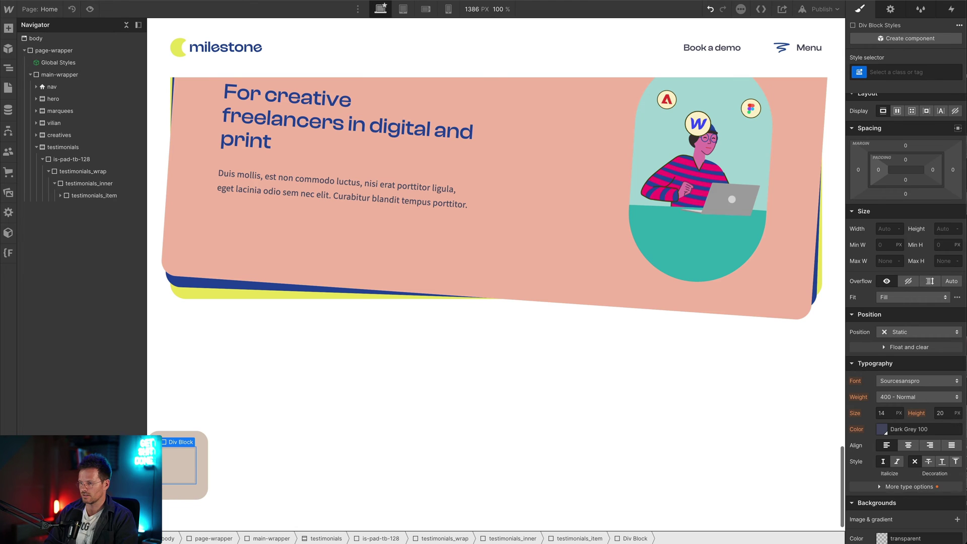
key(ctrl+Return)
text(testimonials_person-wrap)
key(Return)
Add an Image and a Div Block classed testimonials_person-id inside the person wrap
key(ctrl+e)
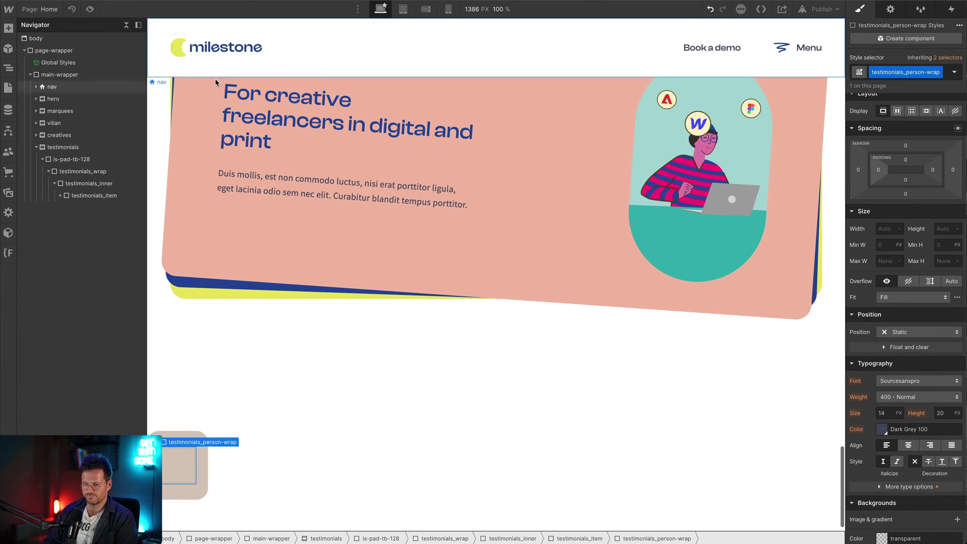
text(imag)
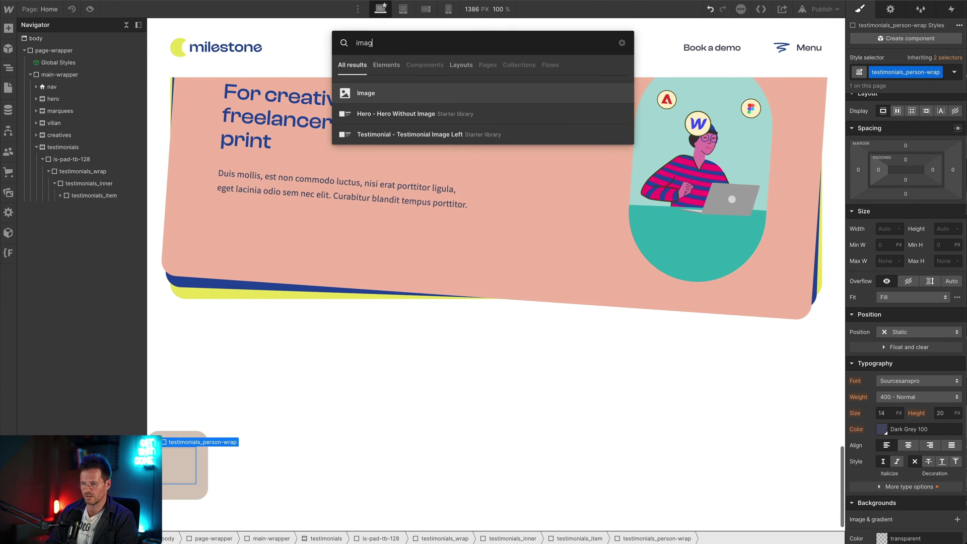
key(Return)
key(ctrl+e)
text(div)
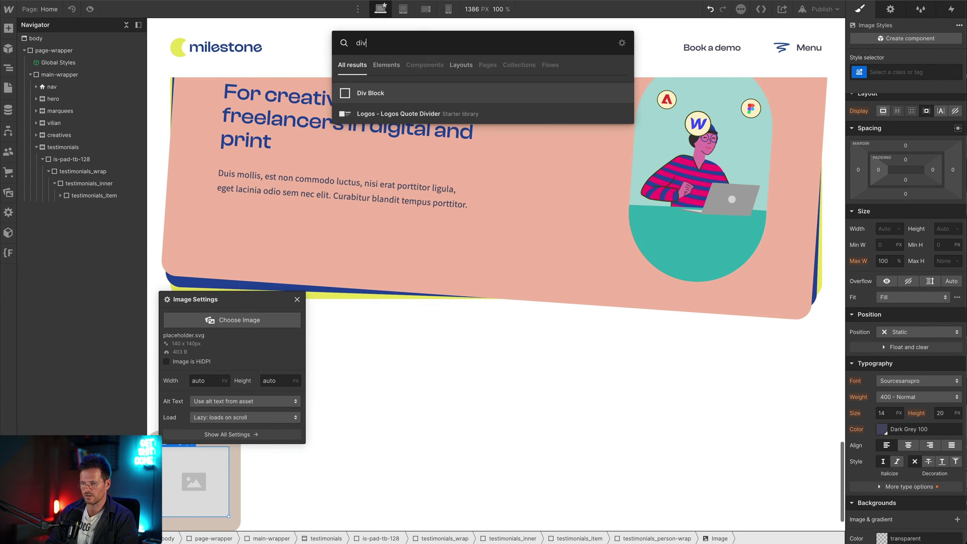
key(Return)
key(ctrl+Return)
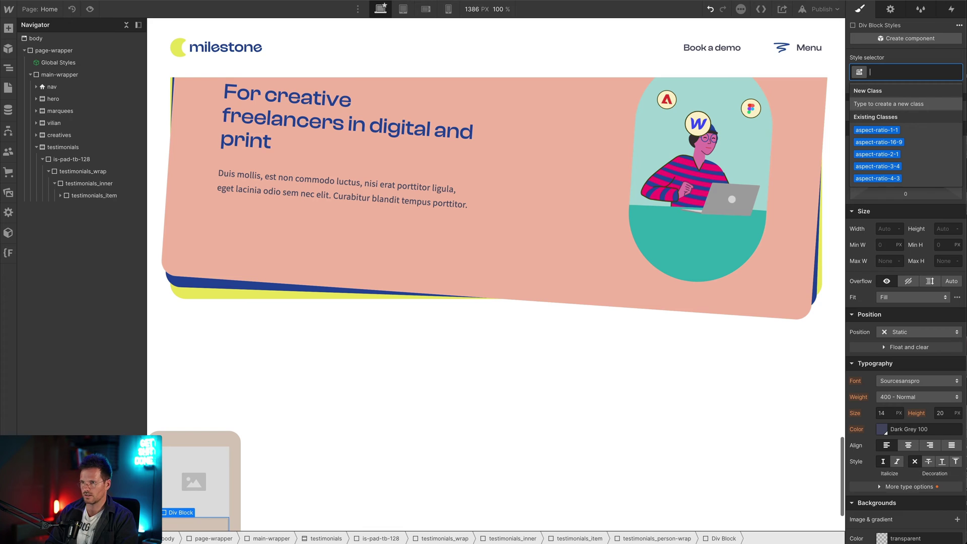
text(testimonials)
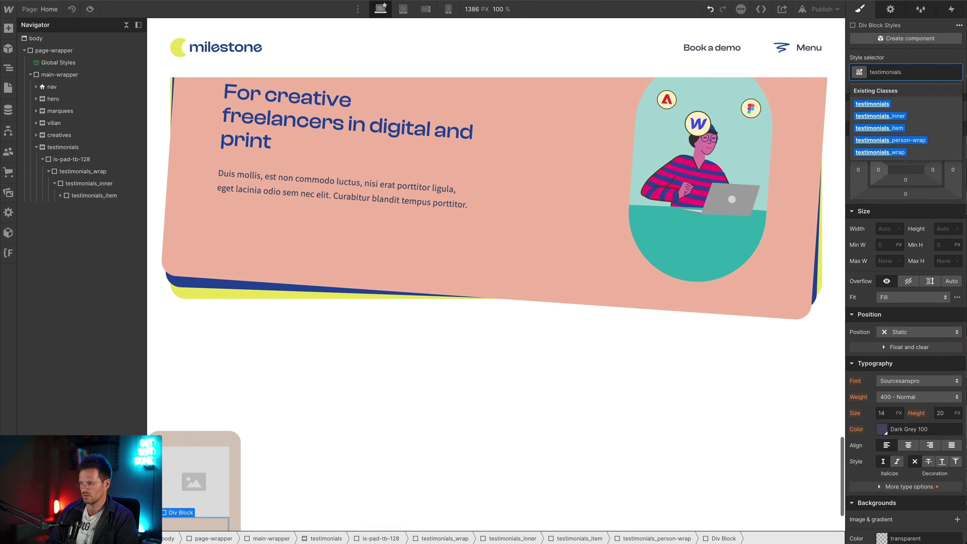
text(_pers)
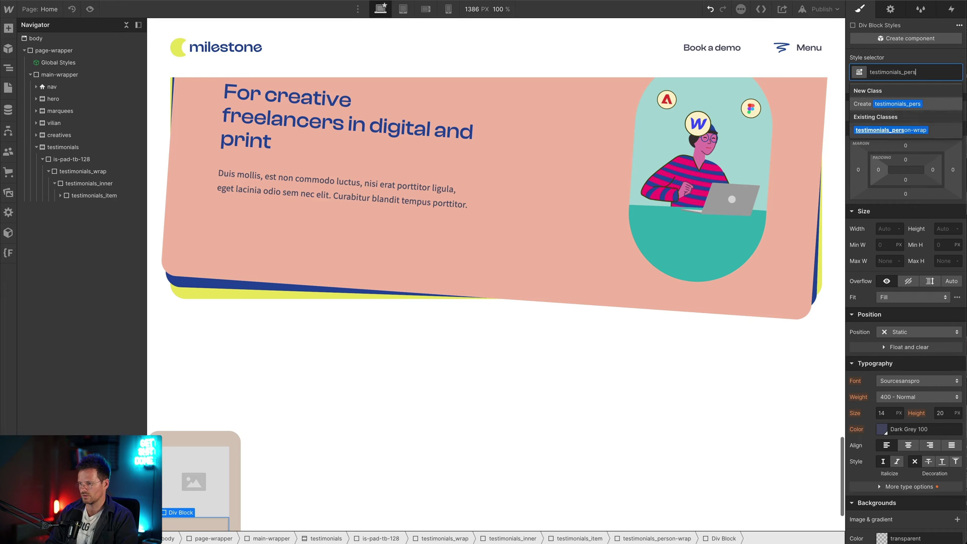
text(on-id)
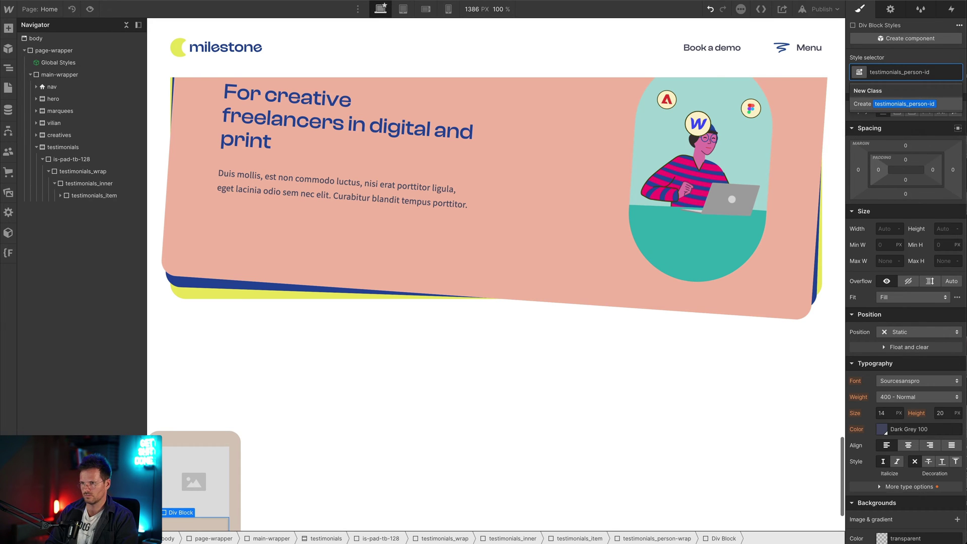
key(Return)
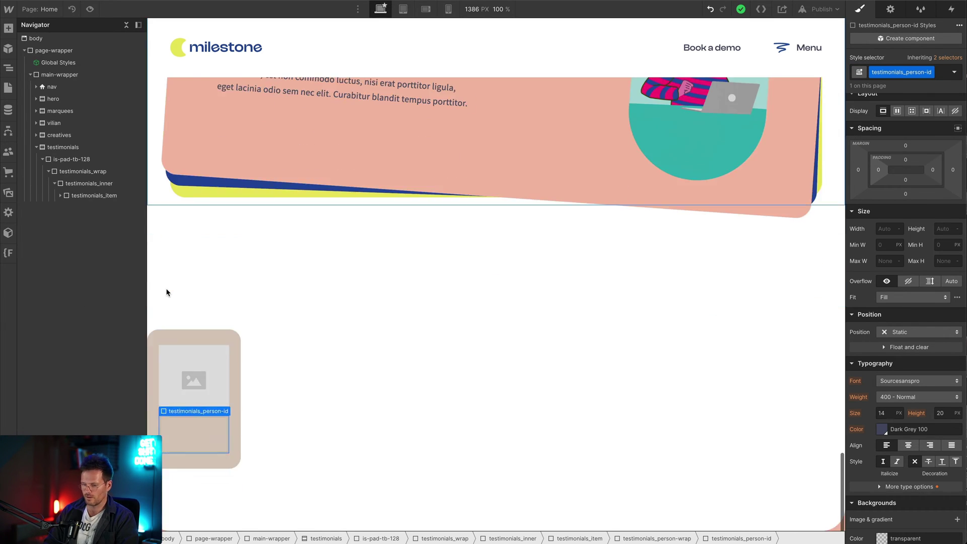
scroll(166, 291, down, 2)
click(61, 196)
Set testimonials_person-wrap to a horizontal flex row with a 1em column gap
click(84, 210)
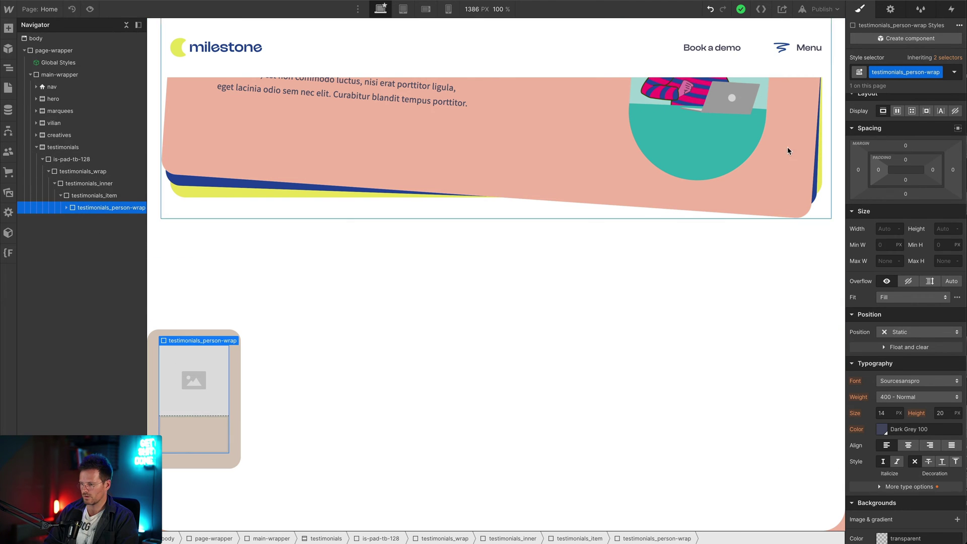
scroll(900, 118, up, 1)
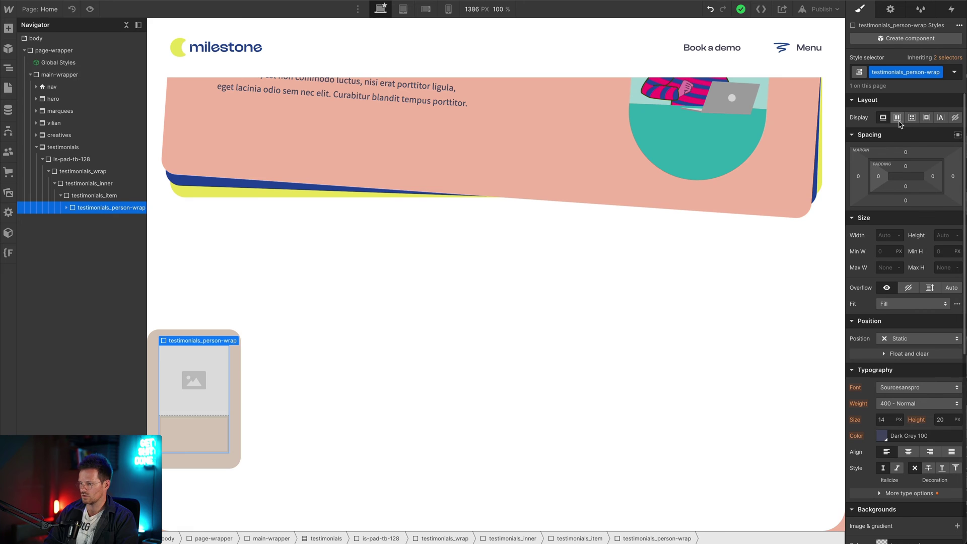
click(899, 117)
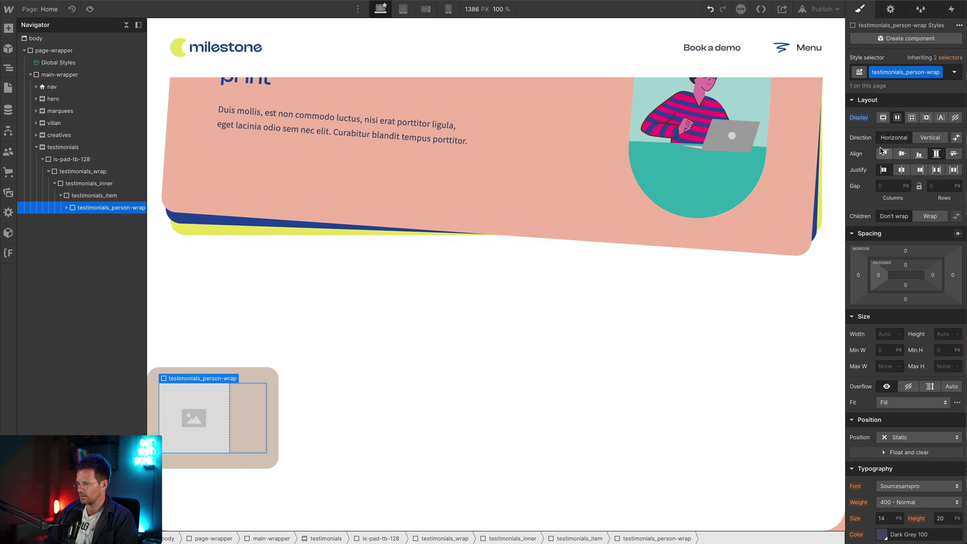
click(889, 188)
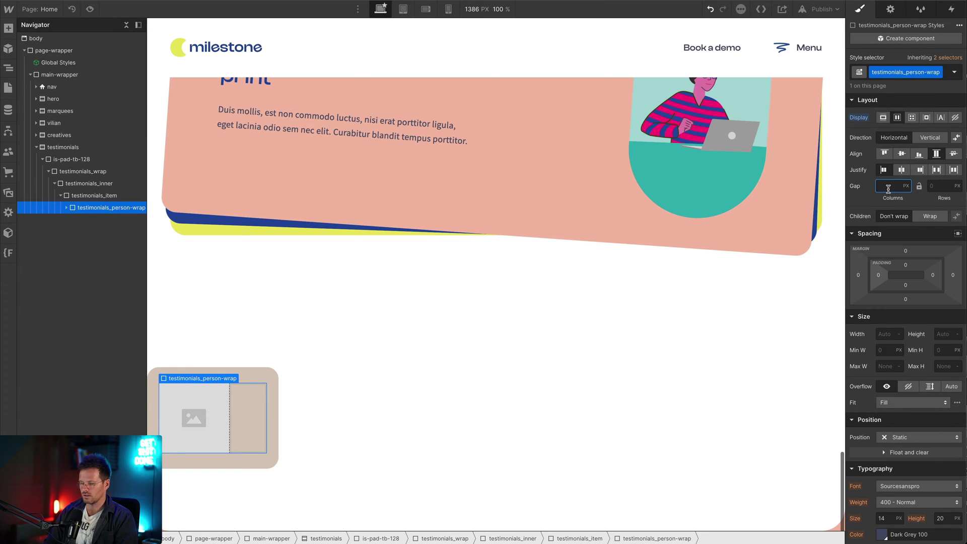
text(1em)
key(Return)
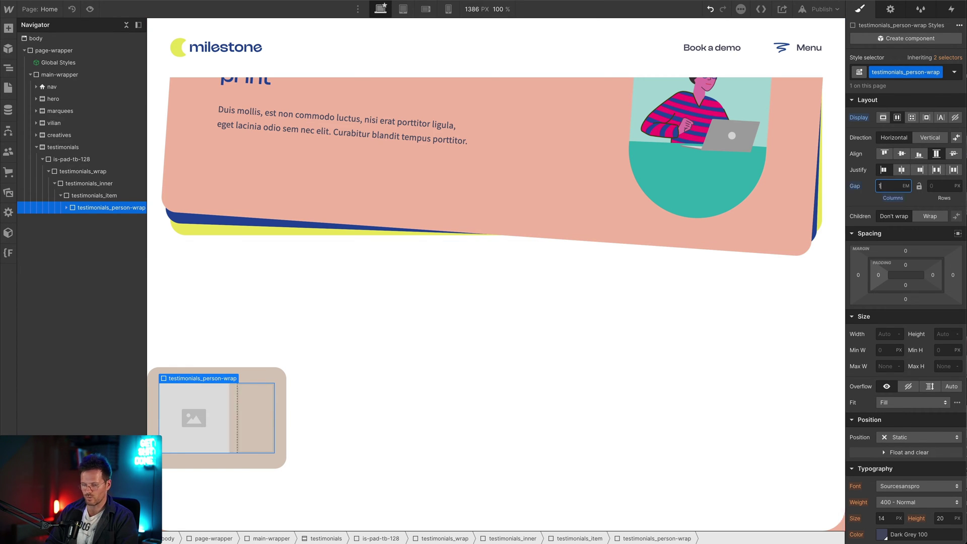
click(256, 417)
key(ctrl+k)
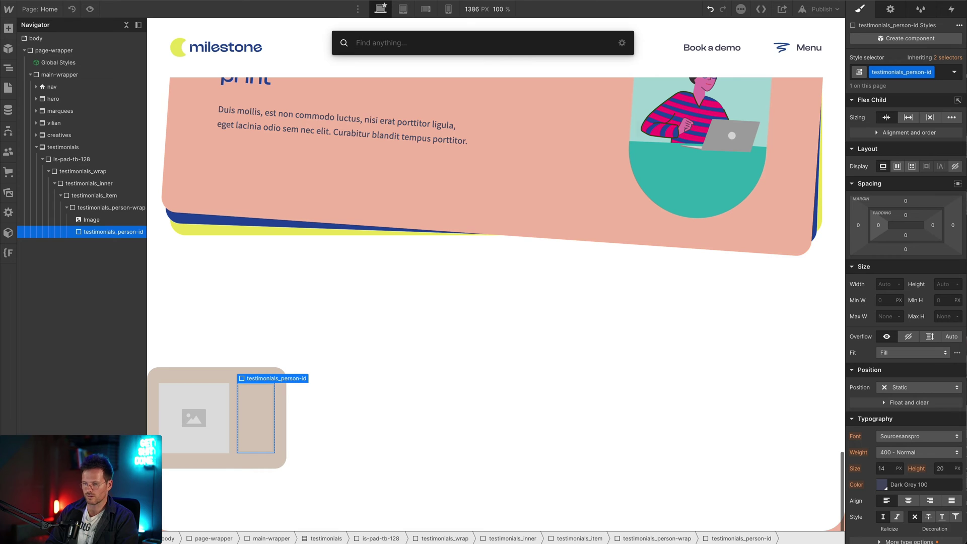
Insert a Text Block into testimonials_person-id, then select the name layer in Figma
text(text)
key(Down)
key(Return)
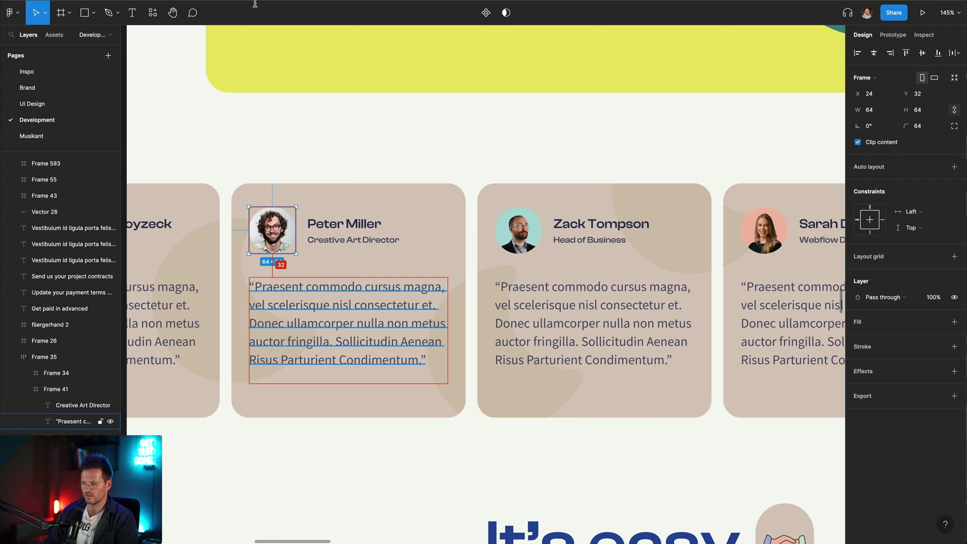
click(344, 223)
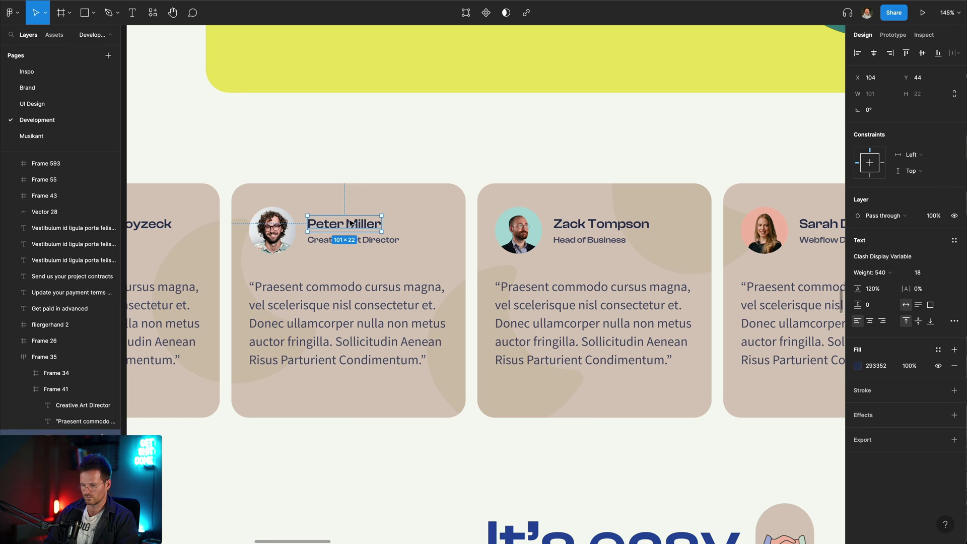
Replace the placeholder text with the person's name copied from Figma
double_click(349, 222)
key(ctrl+c)
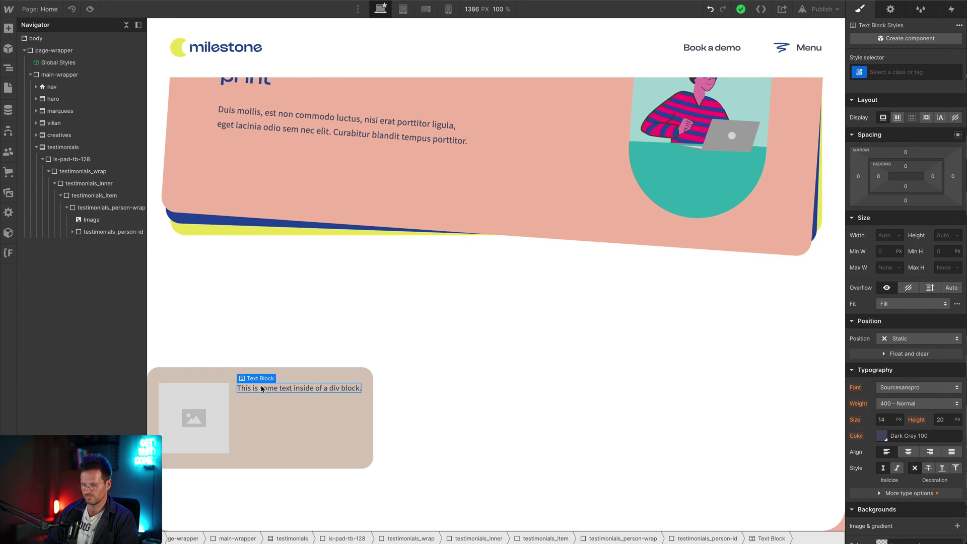
double_click(262, 387)
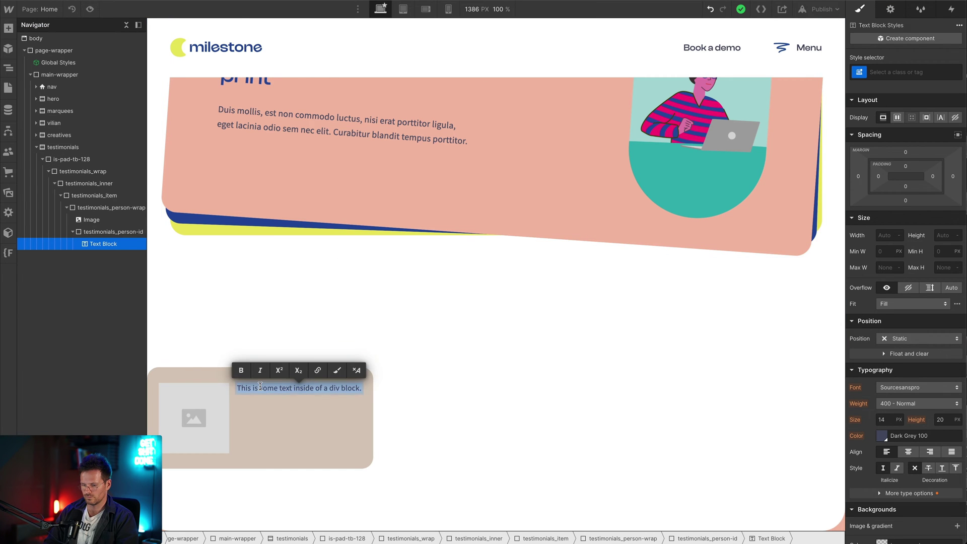
key(ctrl+v)
click(281, 421)
Apply the existing is-h5 class to the name text
click(247, 389)
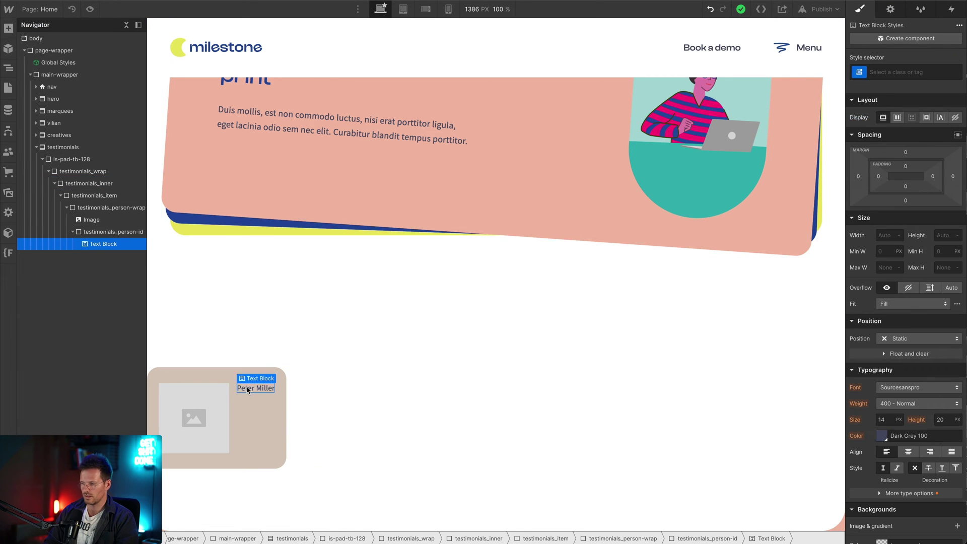
key(ctrl+Return)
text(h4)
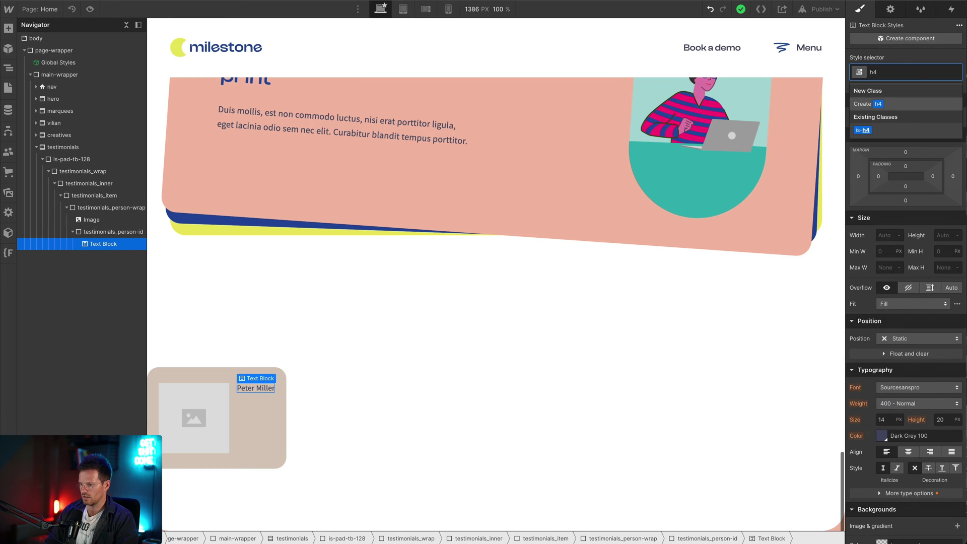
key(BackSpace)
text(5)
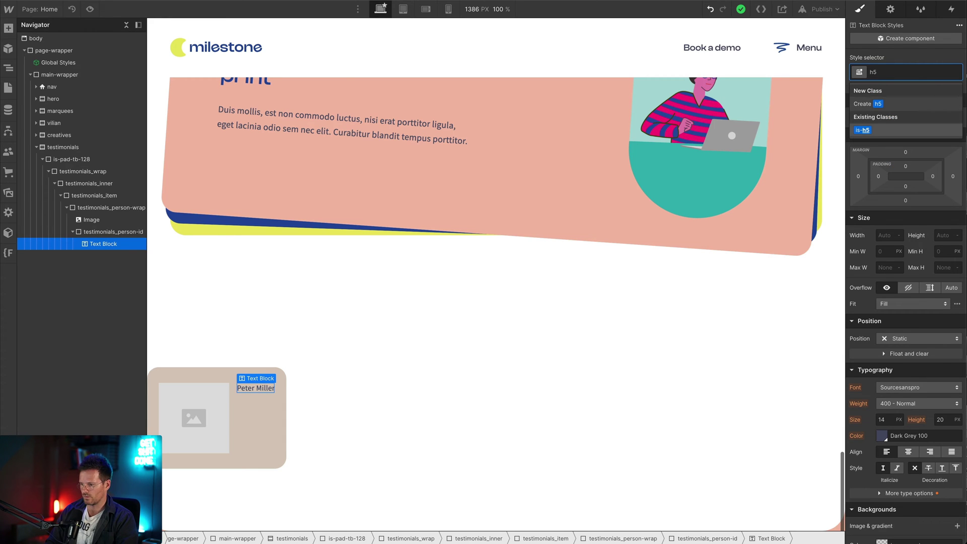
key(Return)
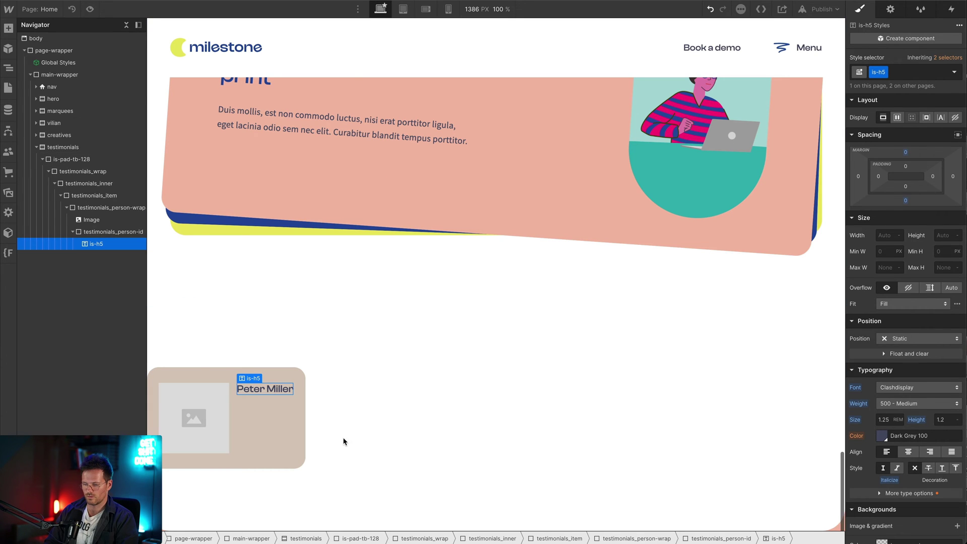
click(262, 401)
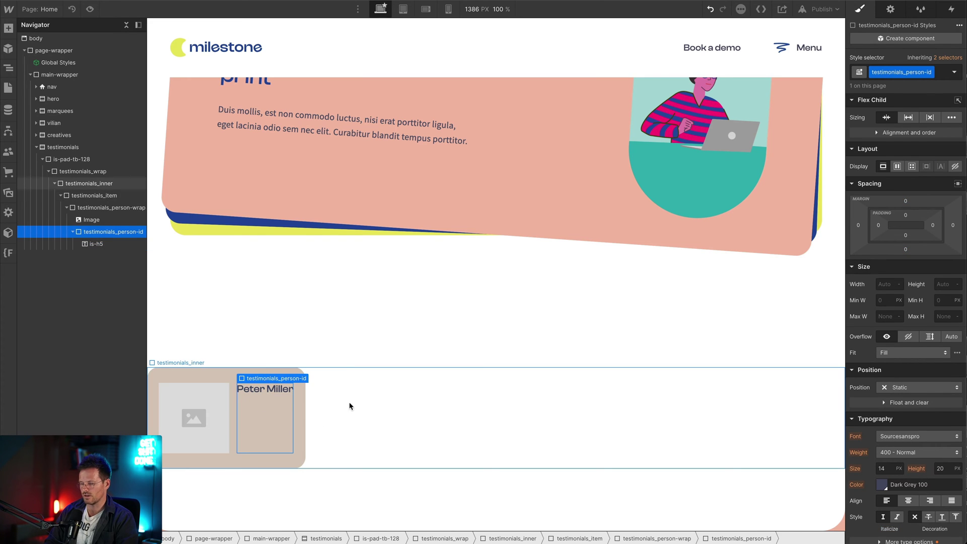
Duplicate the name heading and copy the 'Creative Art Director' job title from the Figma design
key(ctrl+k)
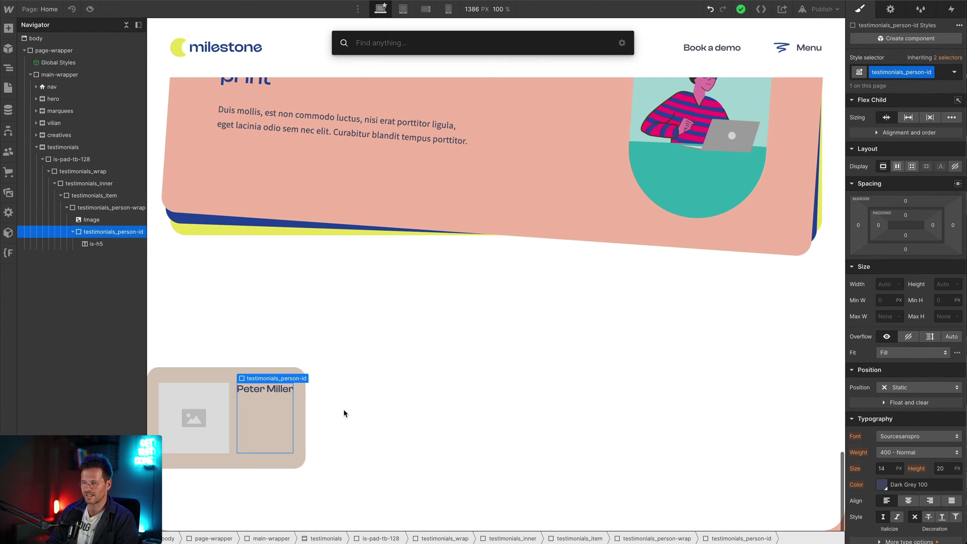
click(254, 391)
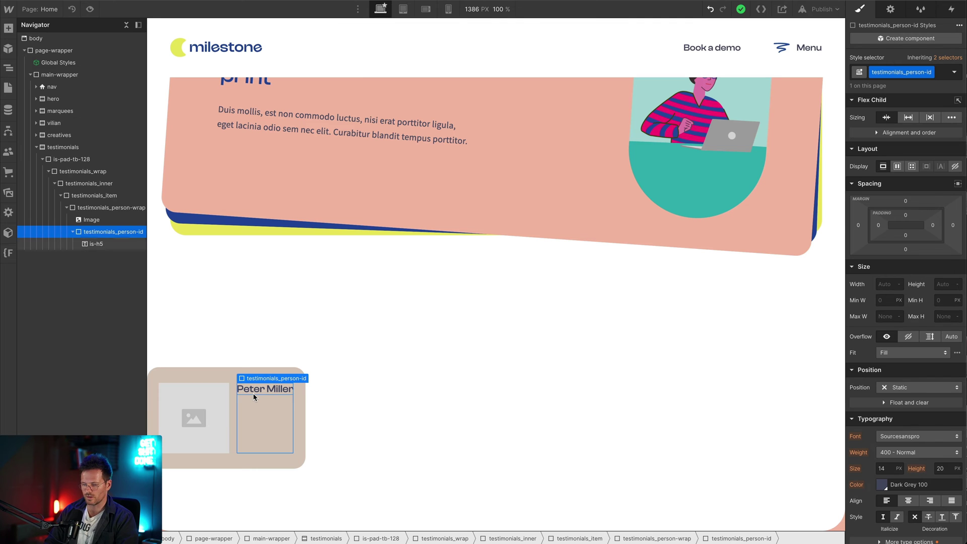
key(ctrl+d)
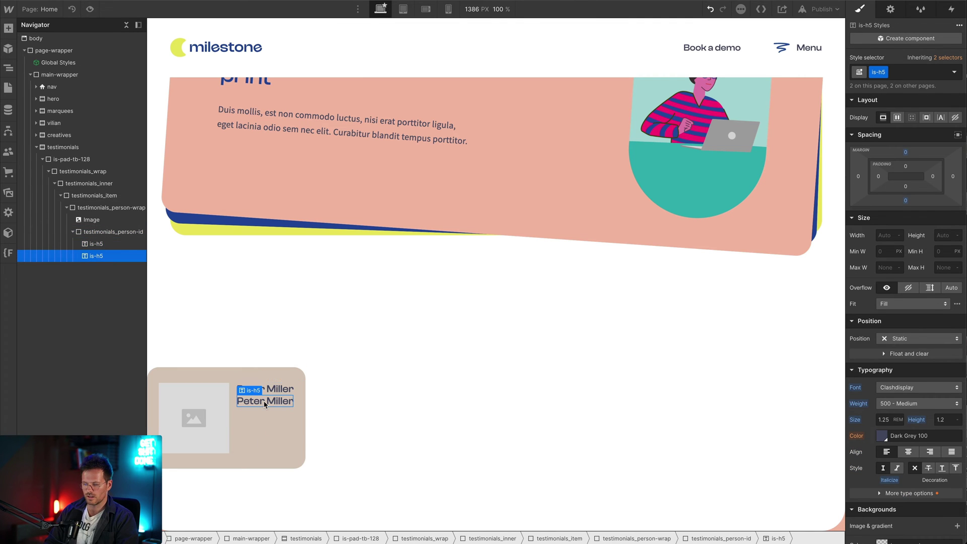
key(alt+Tab)
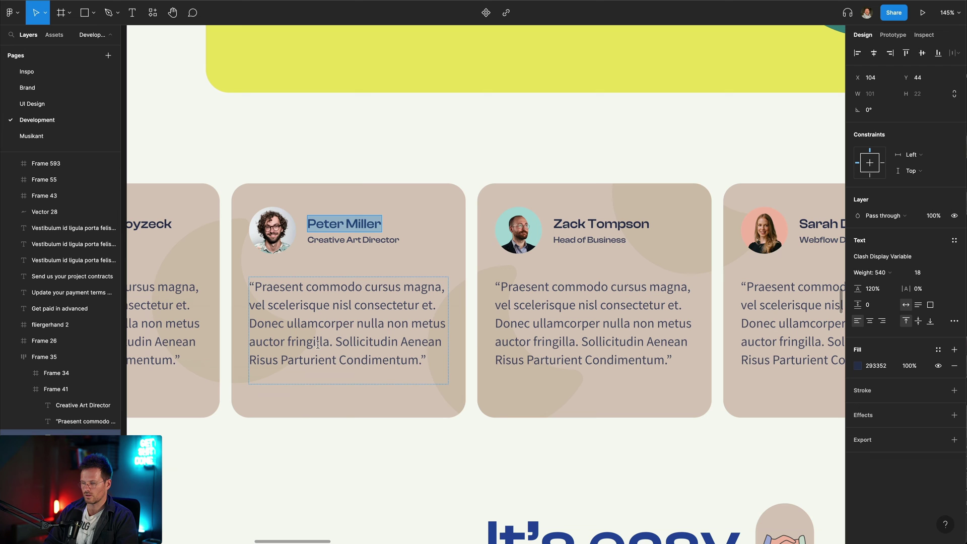
click(350, 241)
key(ctrl+a)
key(ctrl+c)
key(alt+Tab)
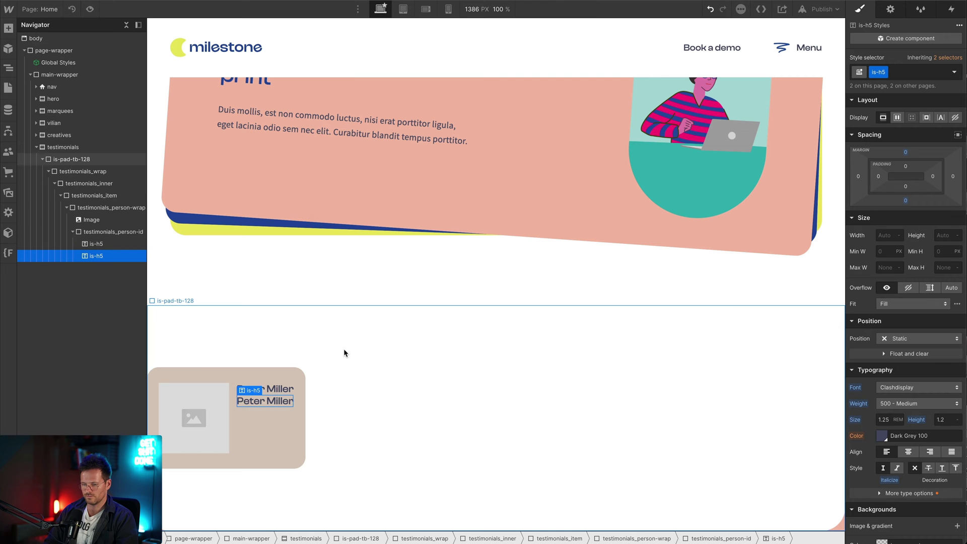
Replace the second heading's is-h5 class with is-txt-small
click(291, 436)
click(273, 403)
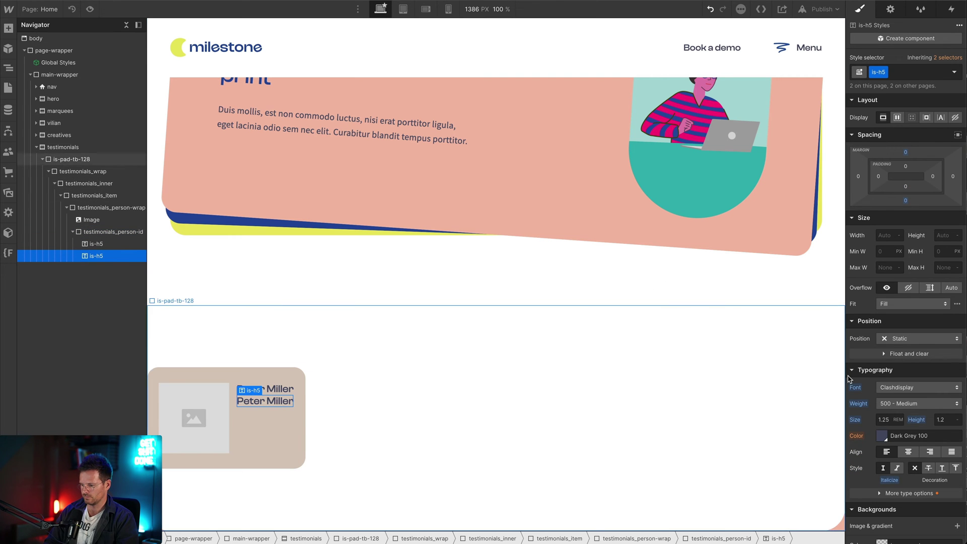
click(879, 101)
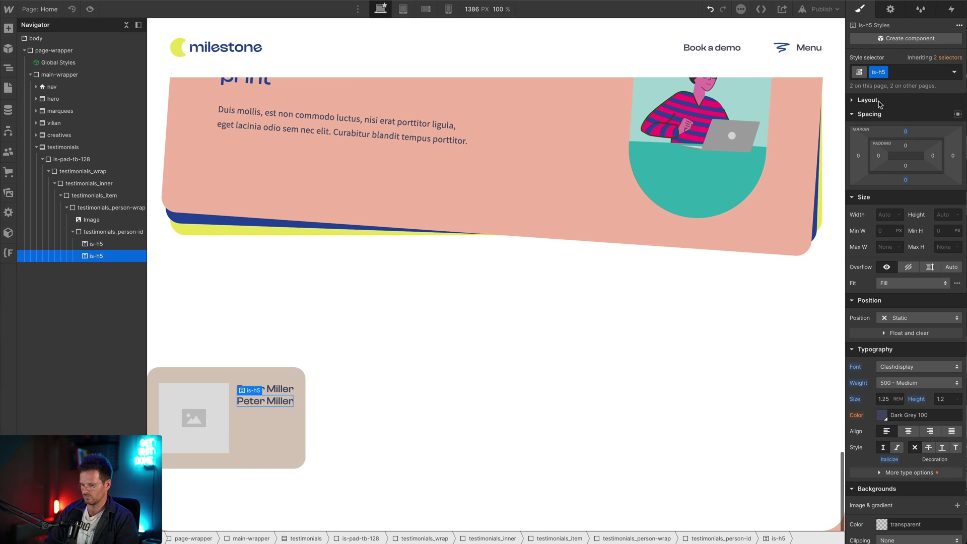
key(ctrl+Return)
key(BackSpace)
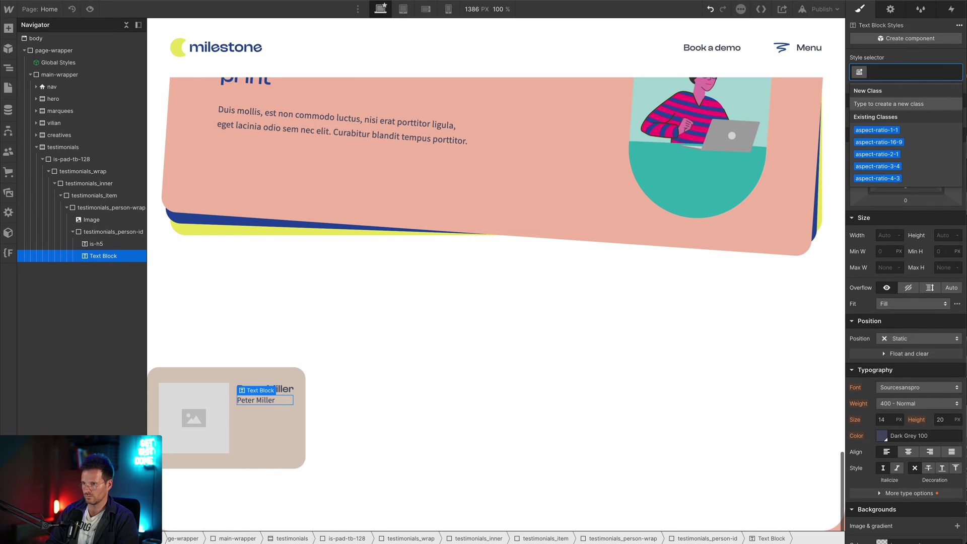
text(small)
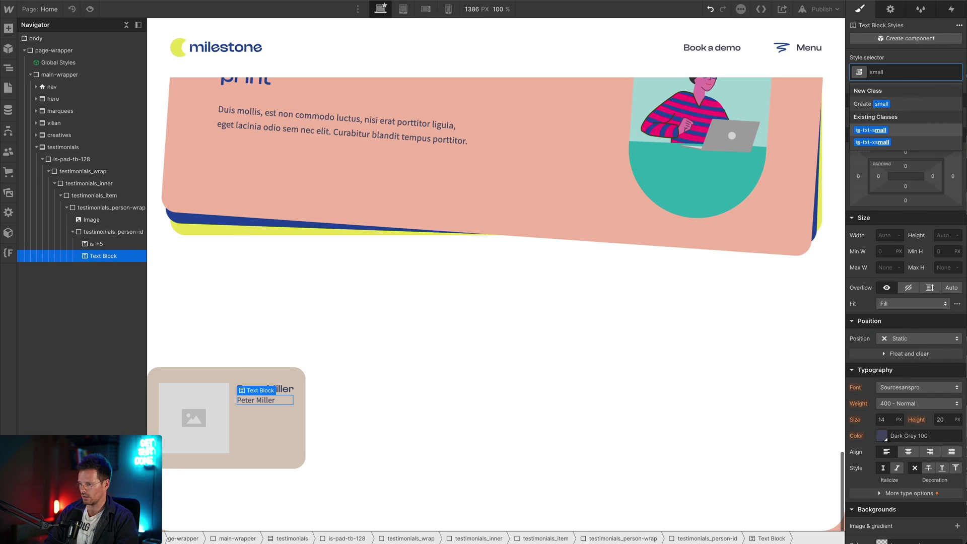
key(Return)
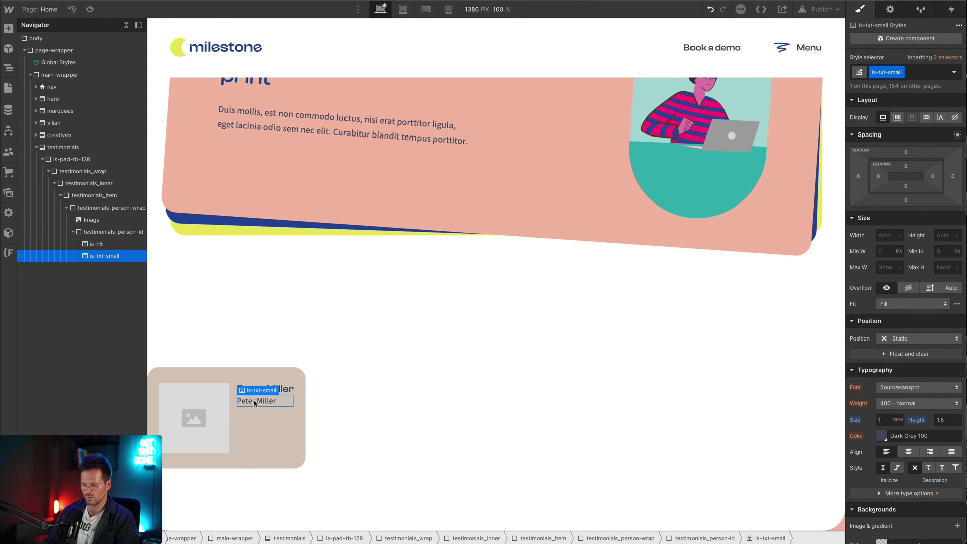
click(281, 436)
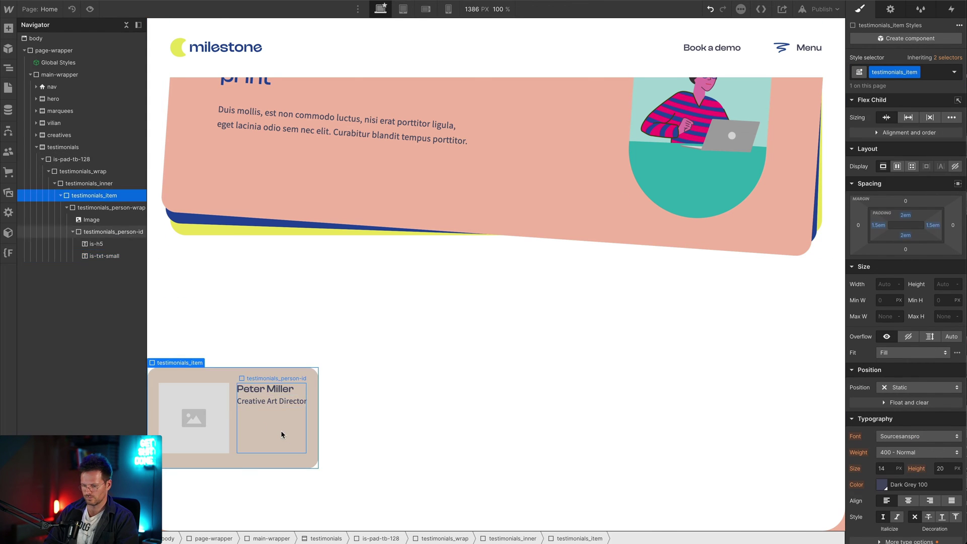
Fill the card's image placeholder with a headshot from the site's image assets
click(223, 424)
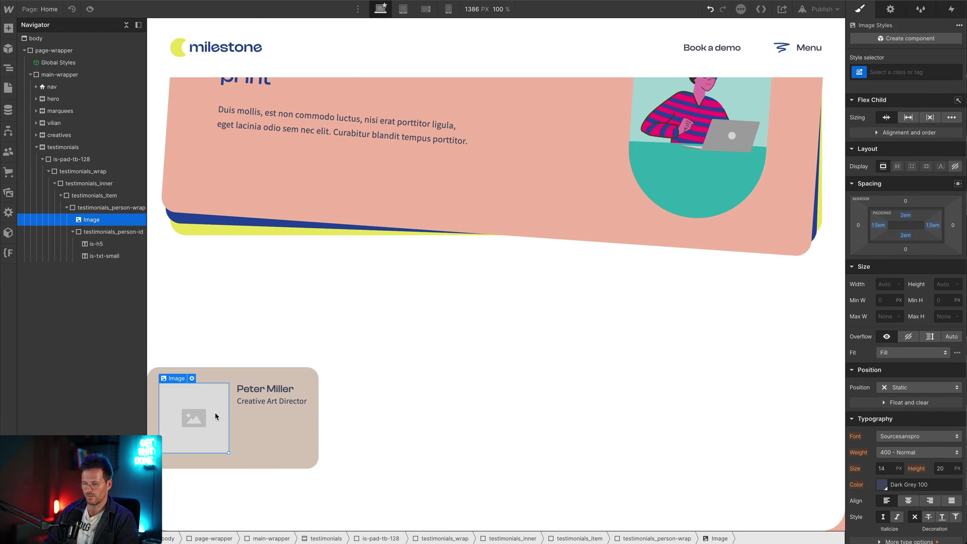
click(8, 192)
scroll(64, 248, down, 5)
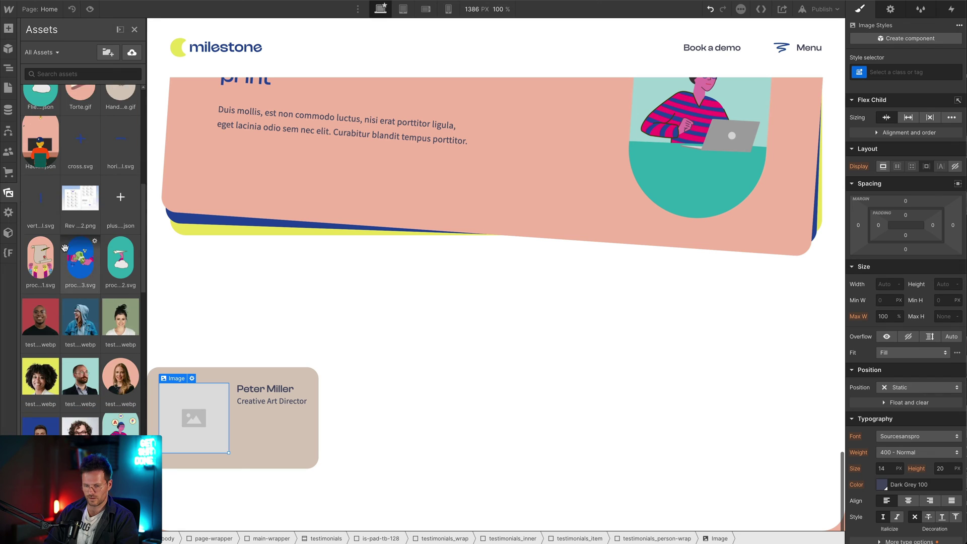
click(87, 379)
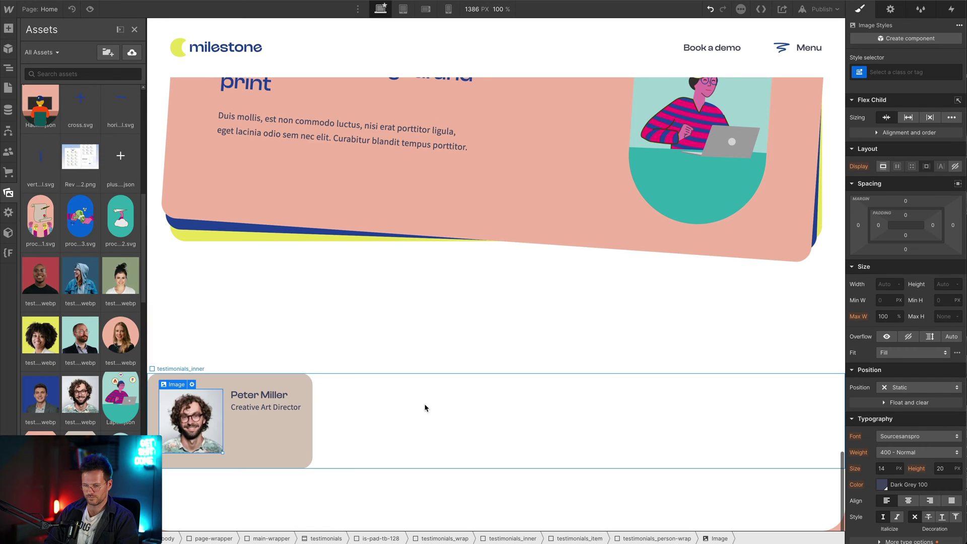
key(z)
Give the image a new testimonials_img class
key(ctrl+Return)
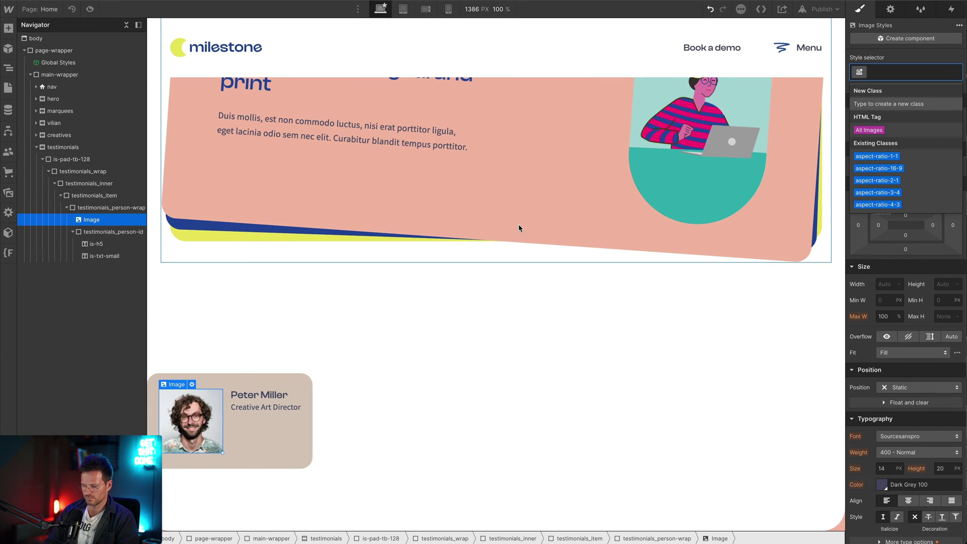
key(ctrl+v)
key(ctrl+z)
key(ctrl+shift+v)
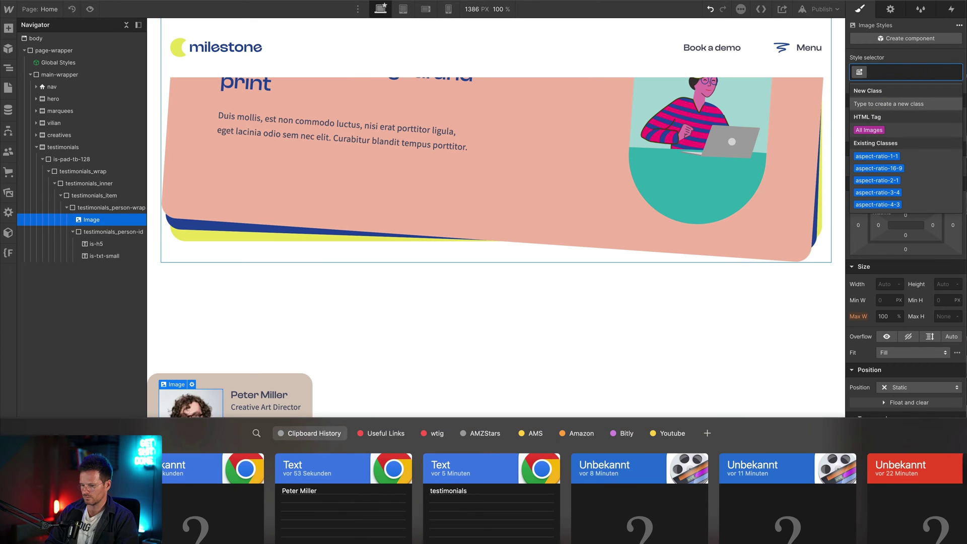
key(Right)
key(Return)
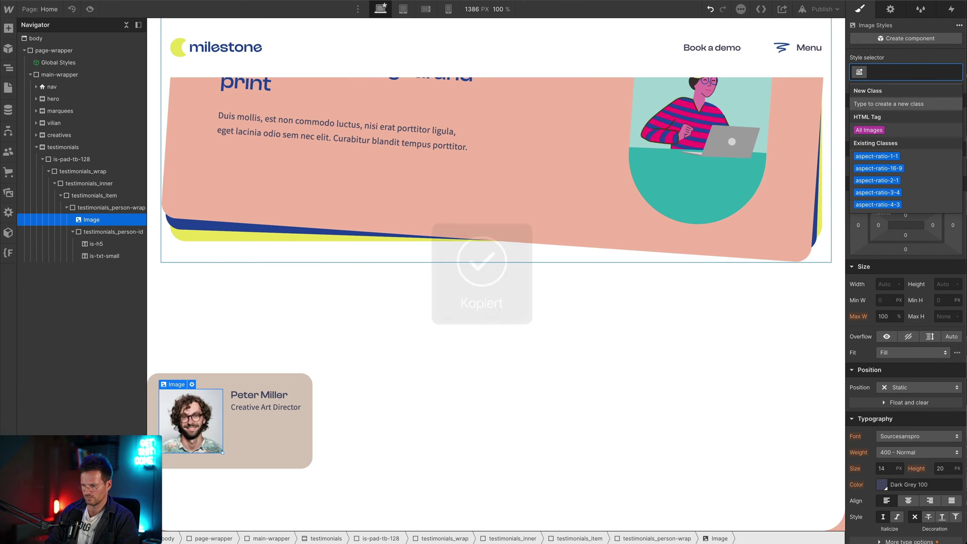
text(_img)
key(Return)
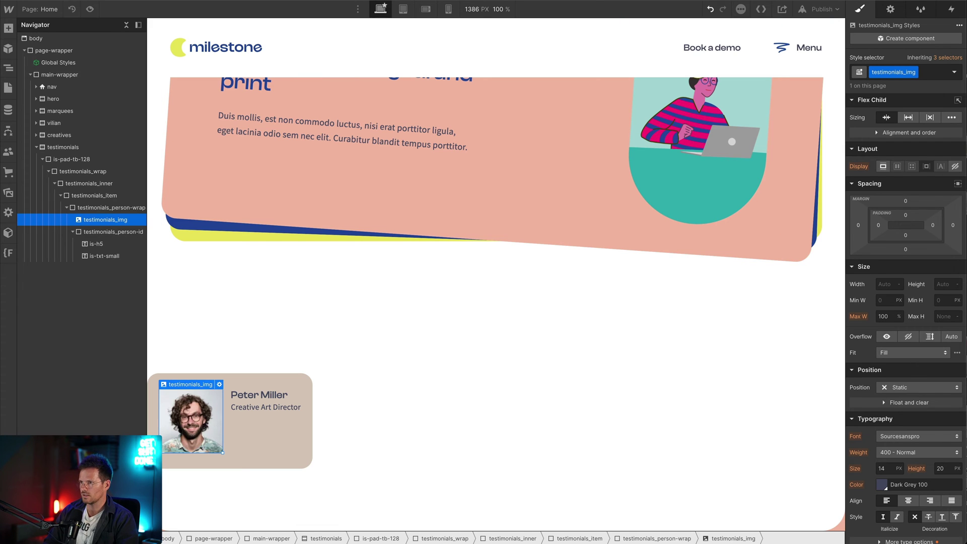
Size the avatar to 4em by 4em, matching the 64×64 design, with a 99 px radius
key(super+Tab)
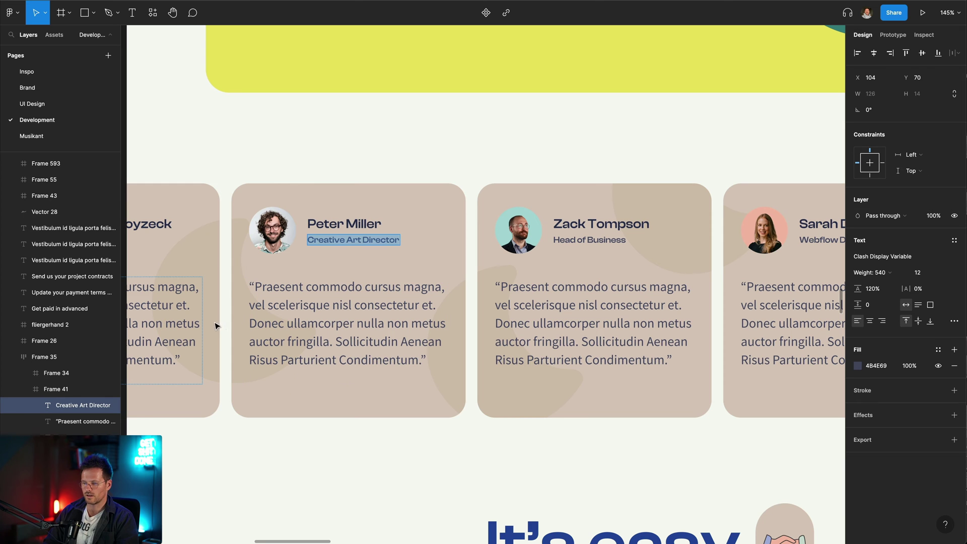
click(271, 232)
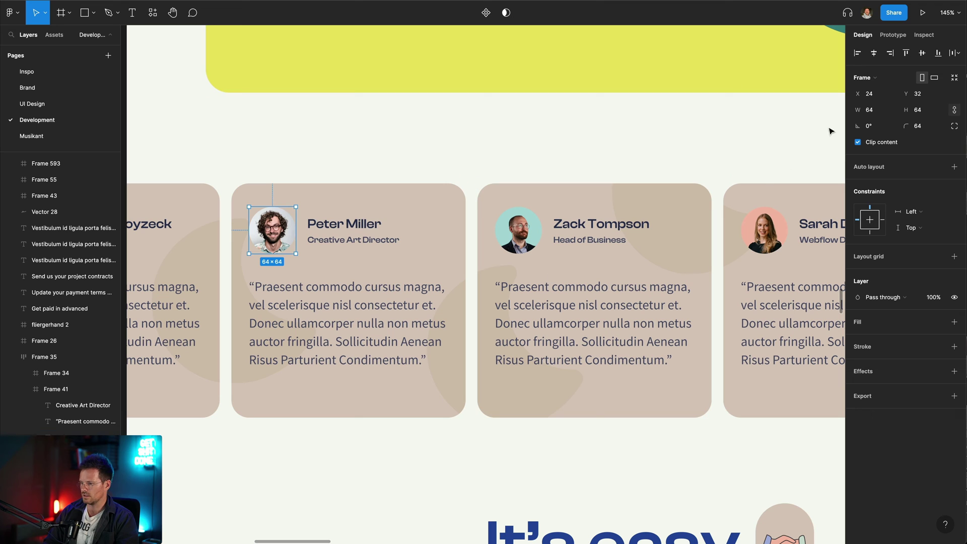
key(super+Tab)
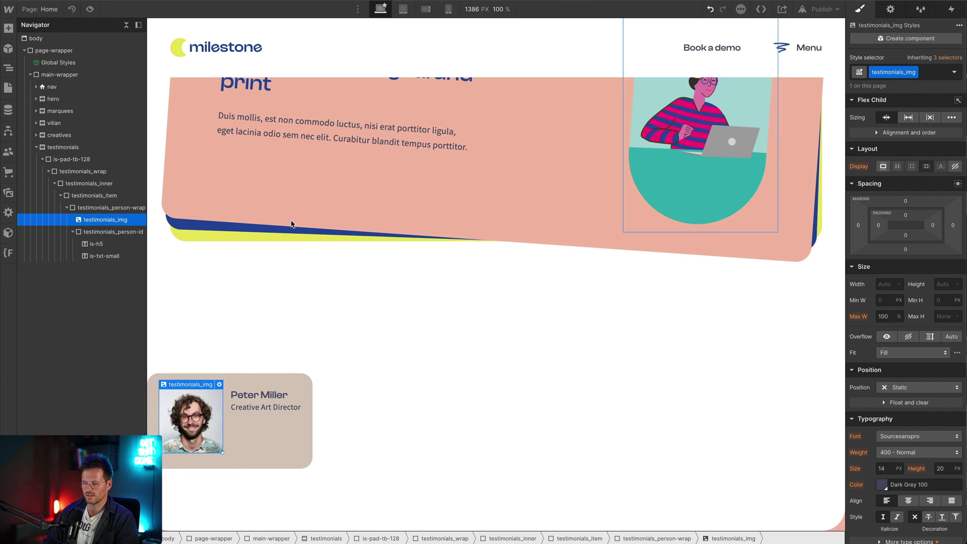
click(884, 285)
text(4em)
key(Tab)
text(4em)
key(Tab)
scroll(911, 309, down, 8)
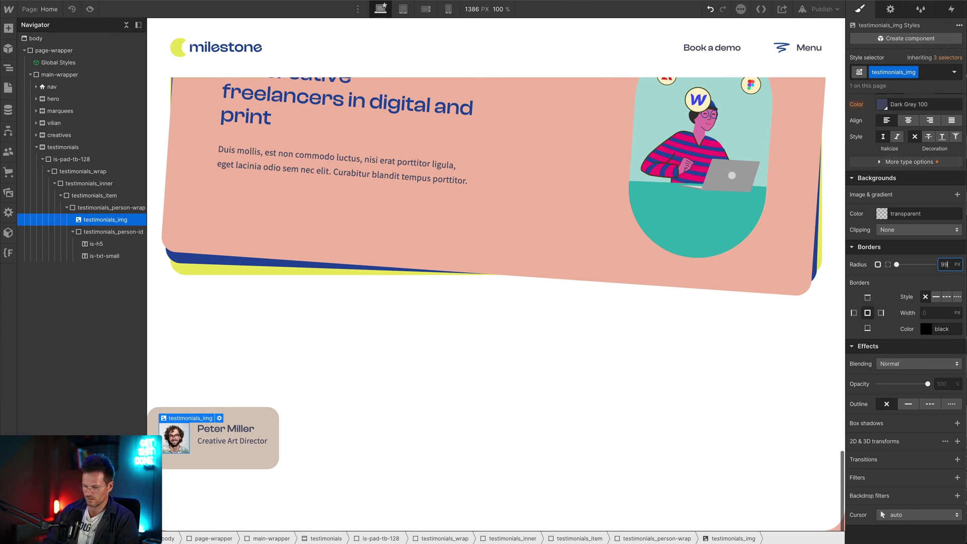
click(383, 383)
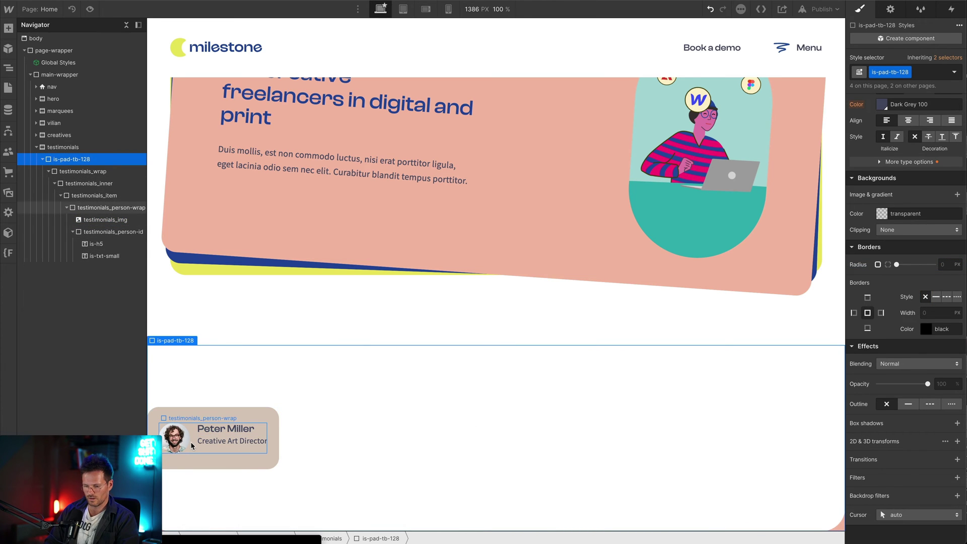
Set testimonials_person-wrap's flex Align to center so the avatar lines up with the name and role
click(227, 445)
scroll(894, 207, up, 8)
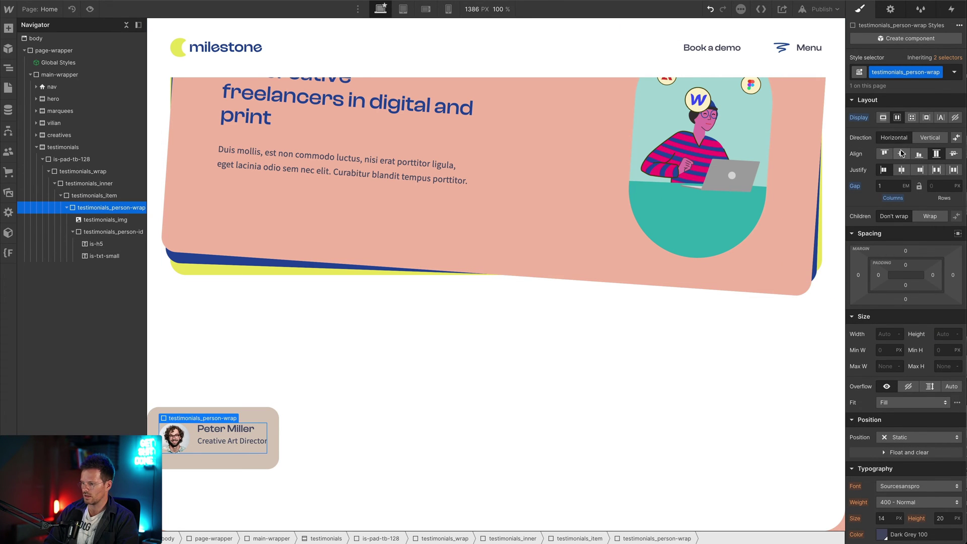
click(902, 154)
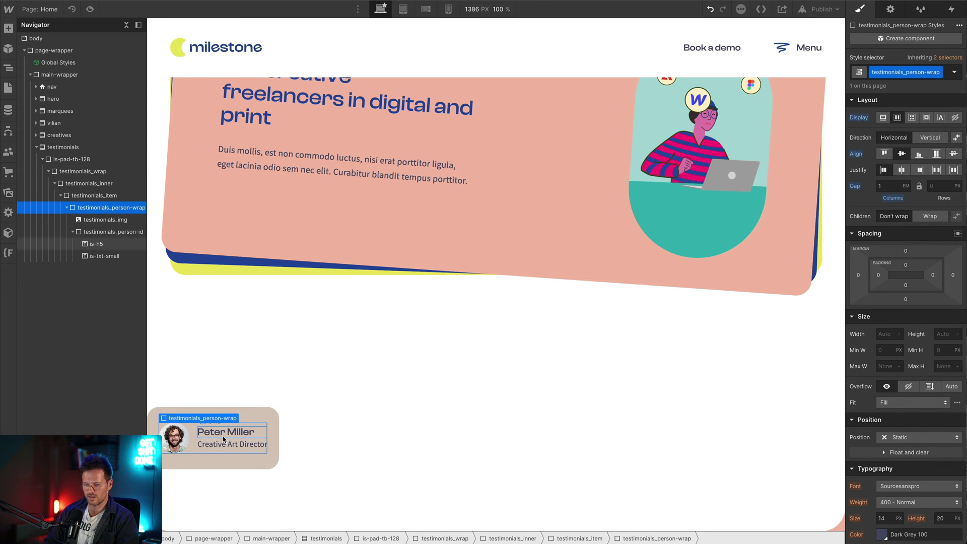
click(260, 464)
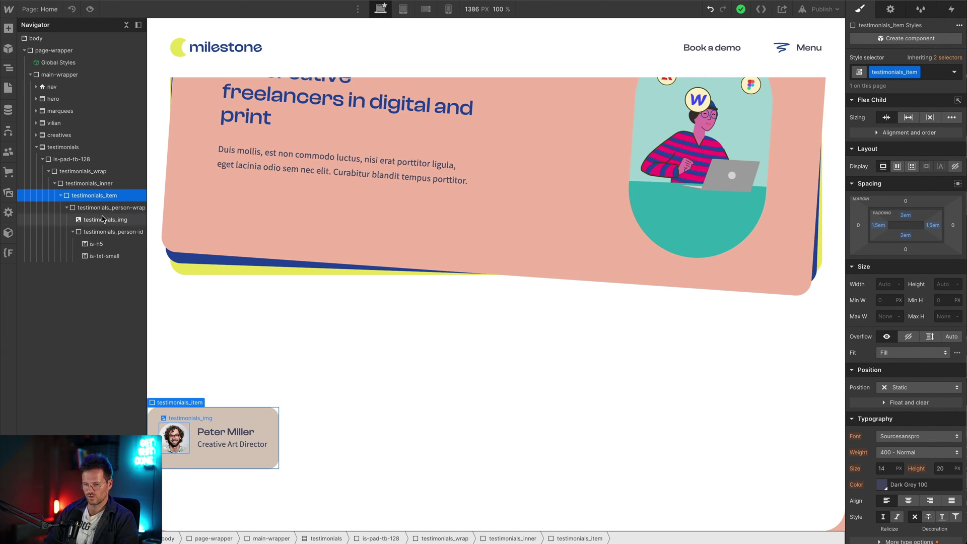
click(67, 209)
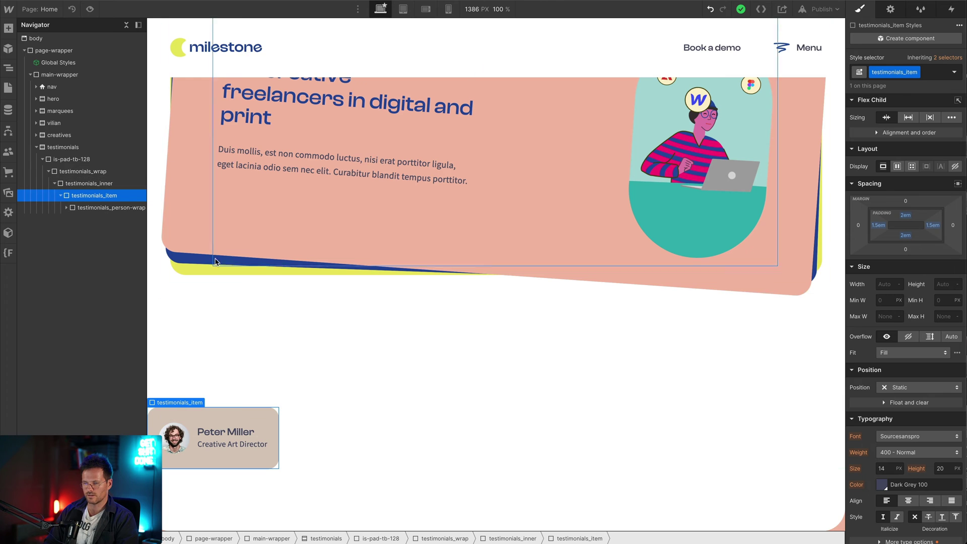
Copy the 'Praesent commodo cursus magna…' quote from Figma into a new Paragraph under the person row
key(super+Tab)
double_click(344, 325)
key(super+c)
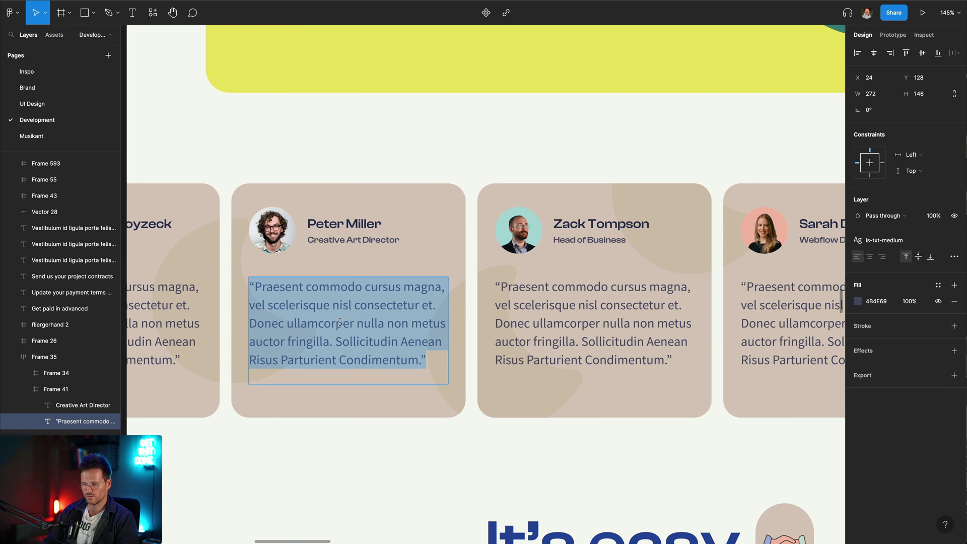
key(super+Tab)
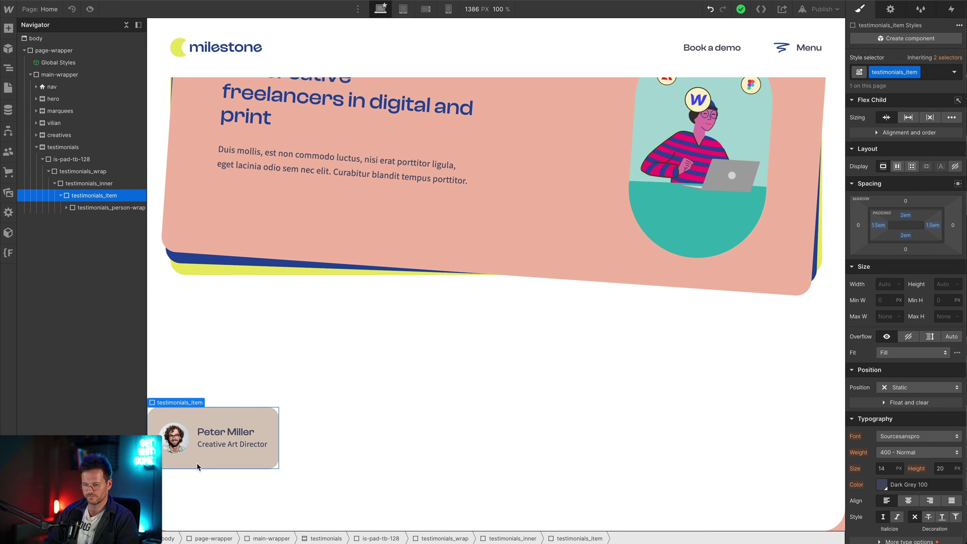
key(super+k)
text(par)
key(Return)
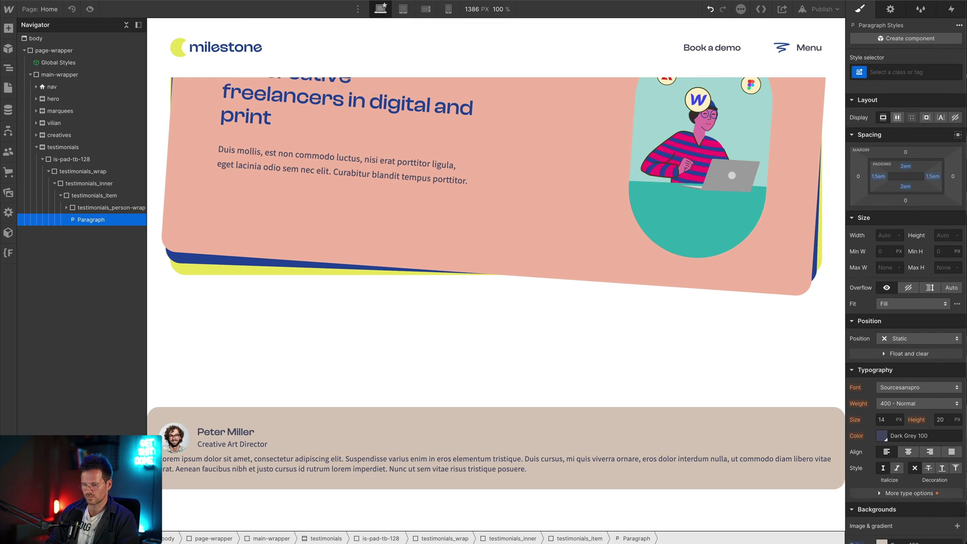
double_click(276, 468)
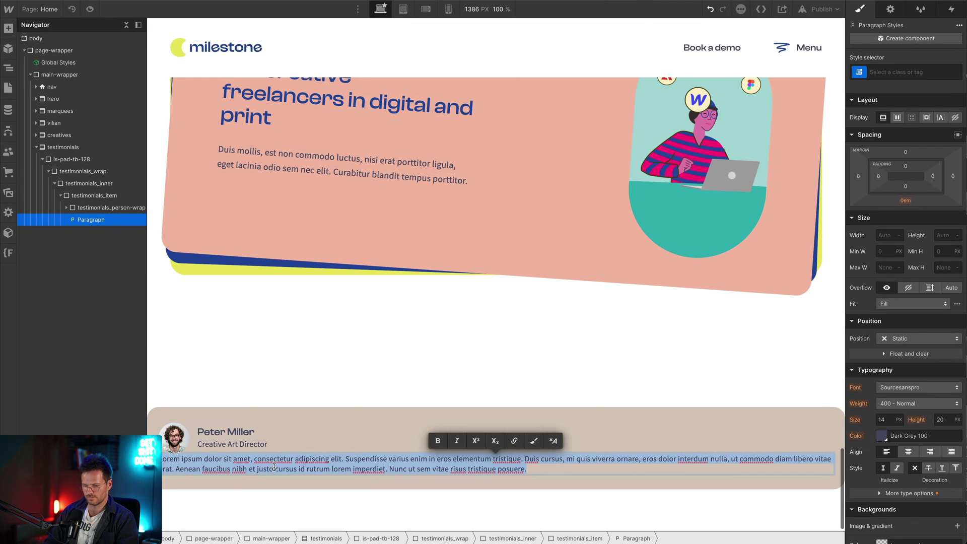
key(super+a)
key(super+v)
click(328, 388)
click(323, 418)
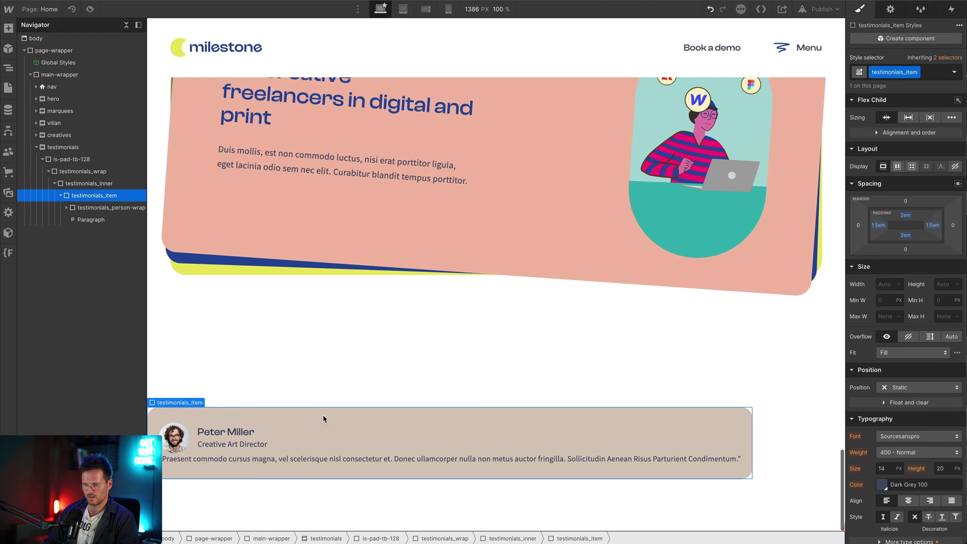
key(super+Tab)
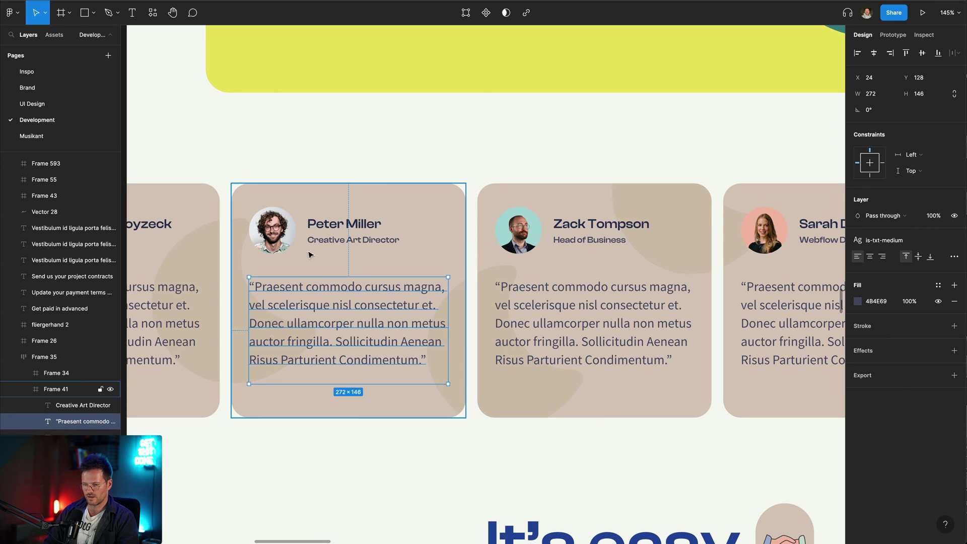
key(super+Tab)
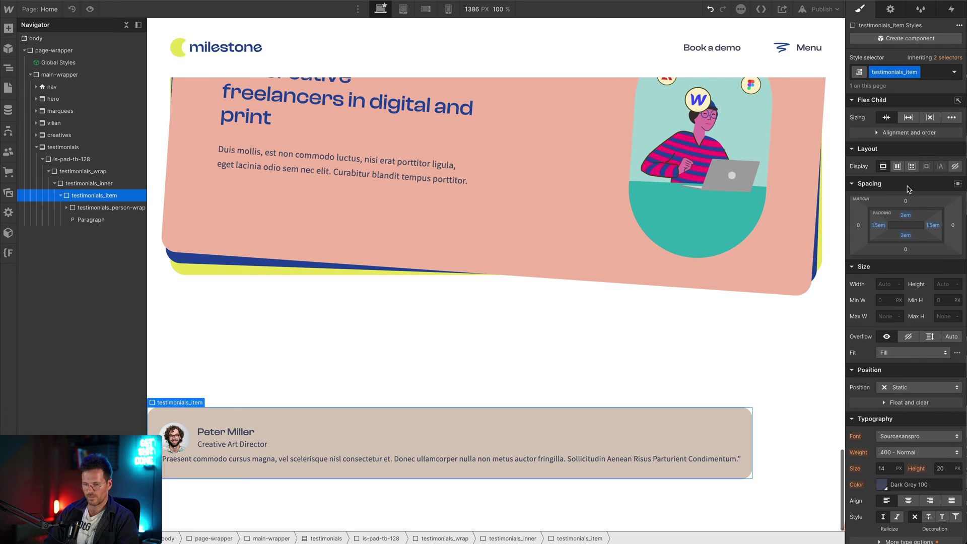
Make the card a vertical flex column aligned to start with a 2em row gap
click(897, 166)
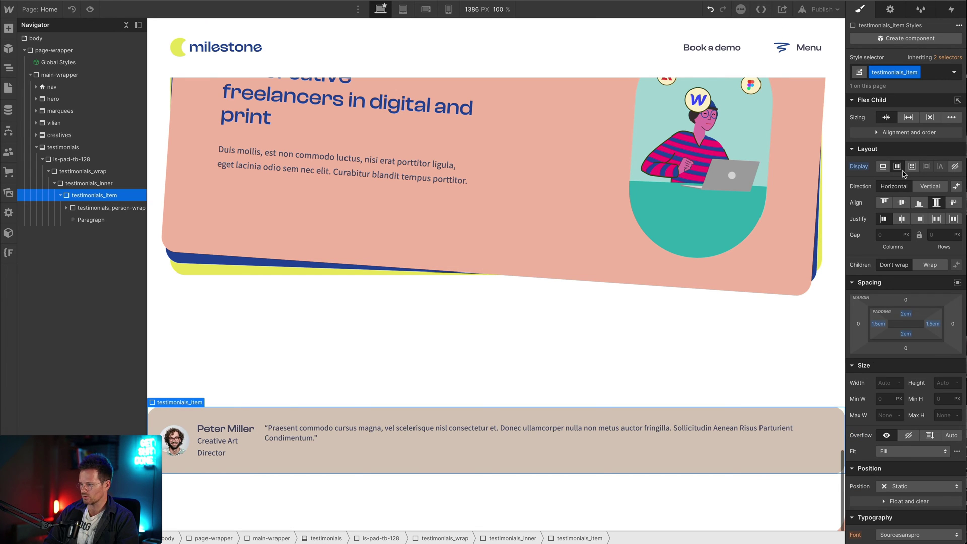
click(929, 188)
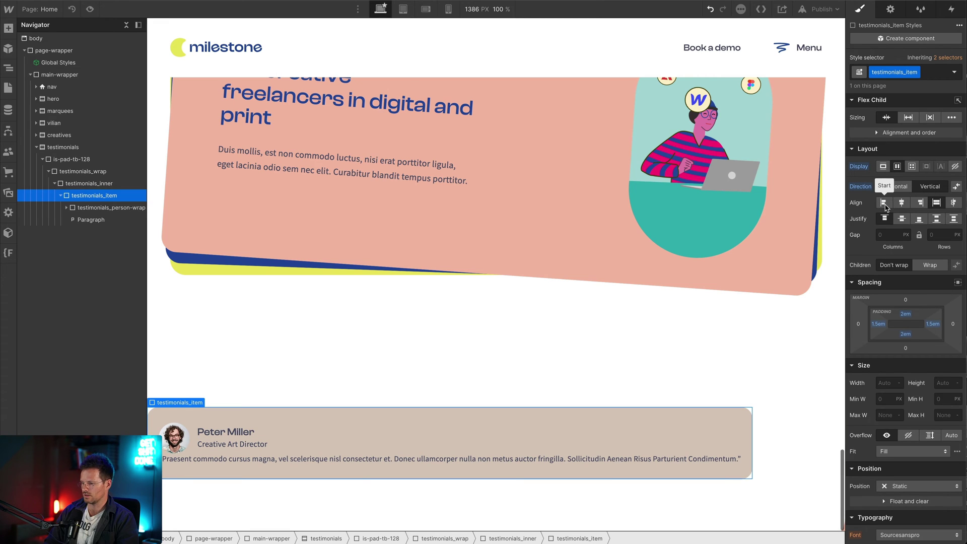
click(885, 204)
click(930, 236)
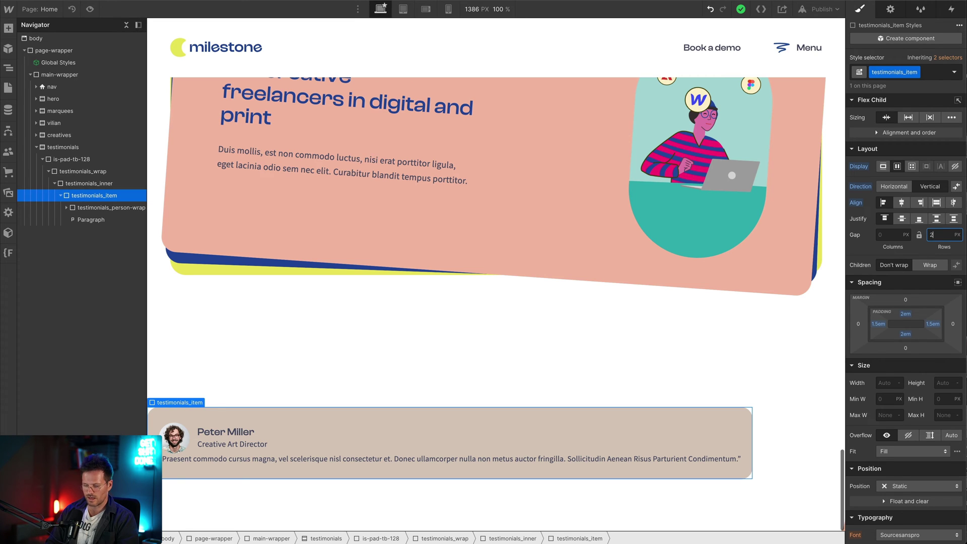
text(2em)
key(Return)
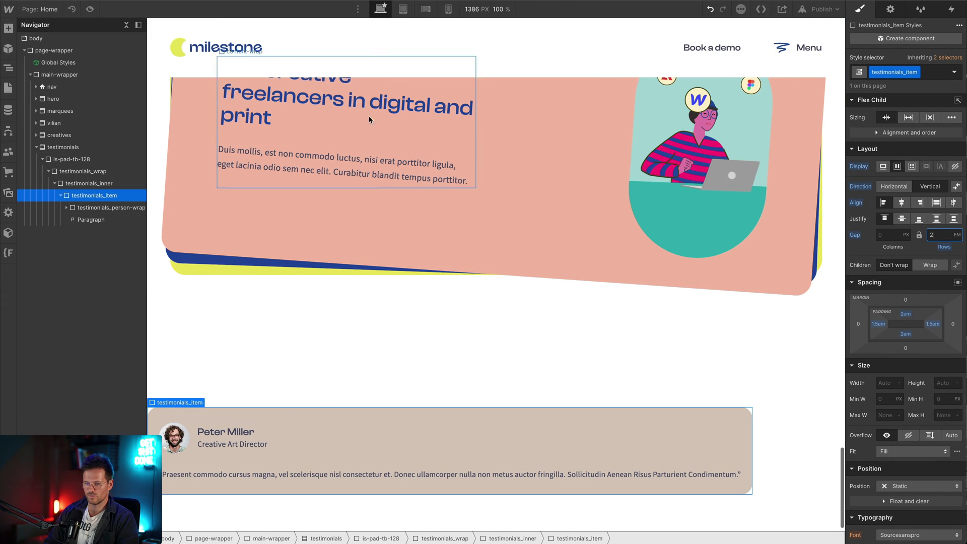
Set the card width to 320/16 so it becomes 20em
key(super+Tab)
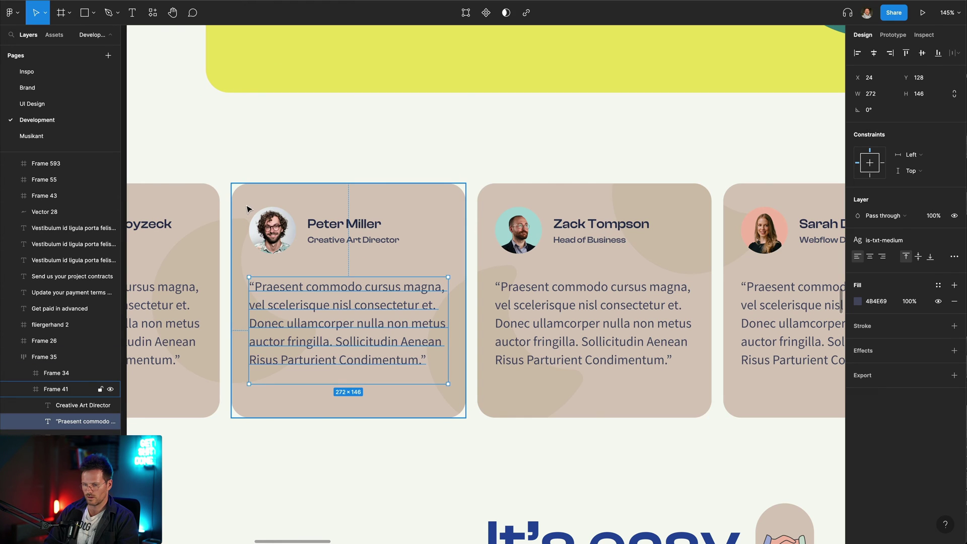
click(251, 211)
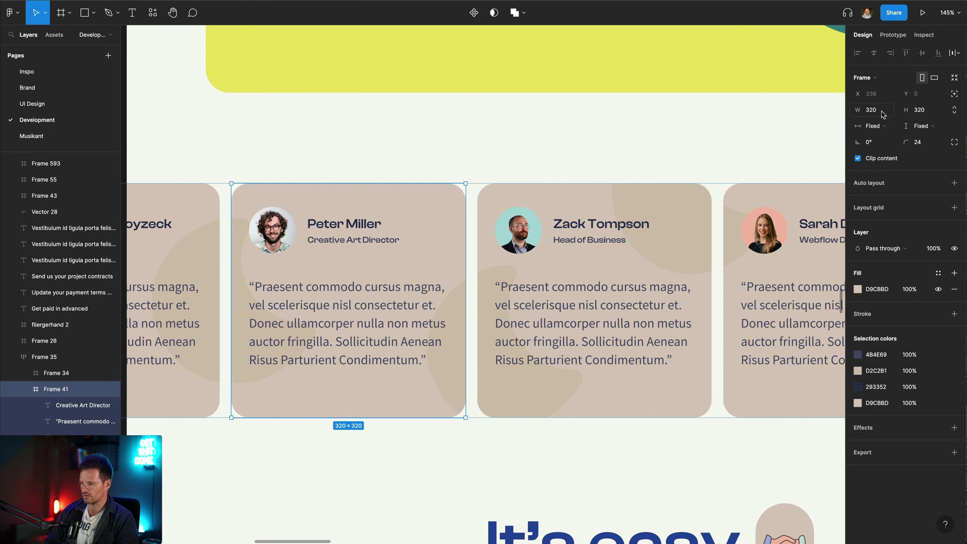
key(super+Tab)
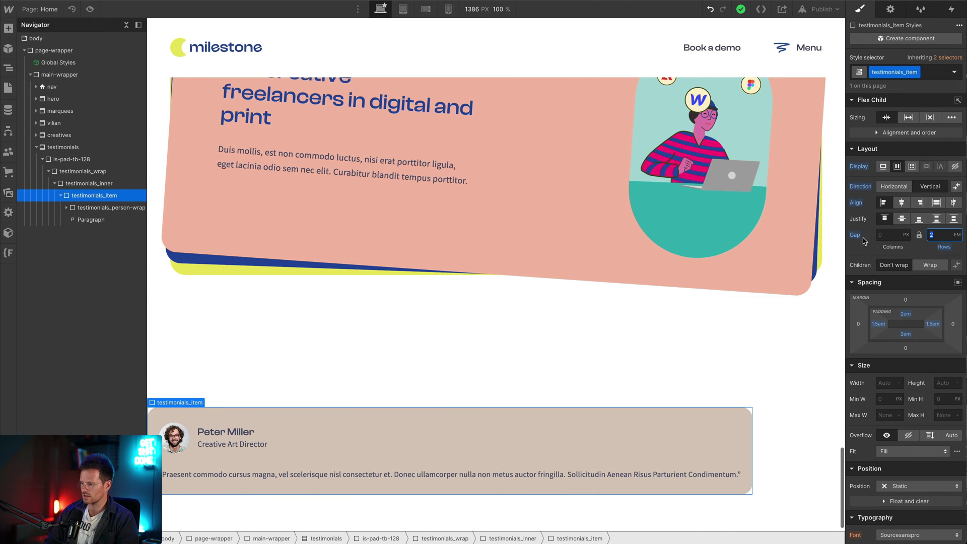
click(890, 383)
text(320)
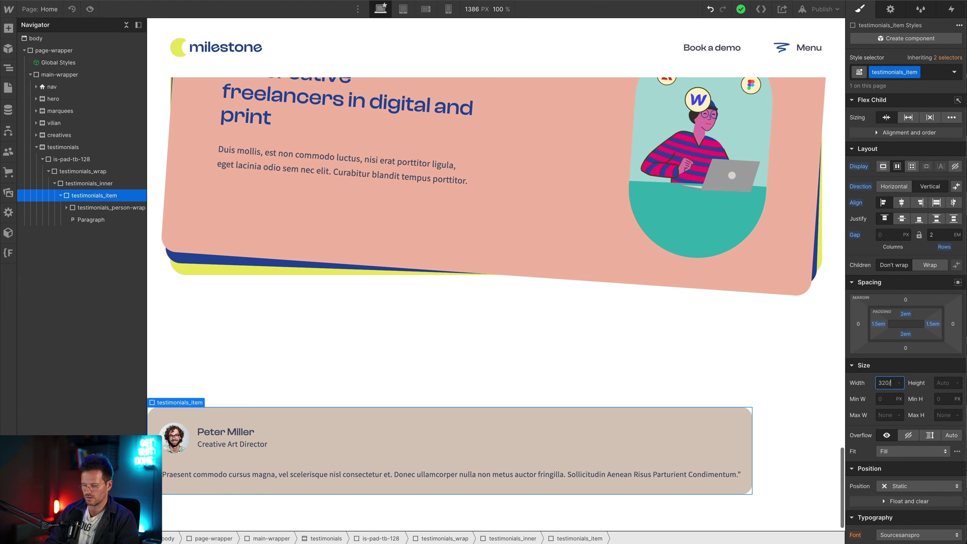
text(/16em)
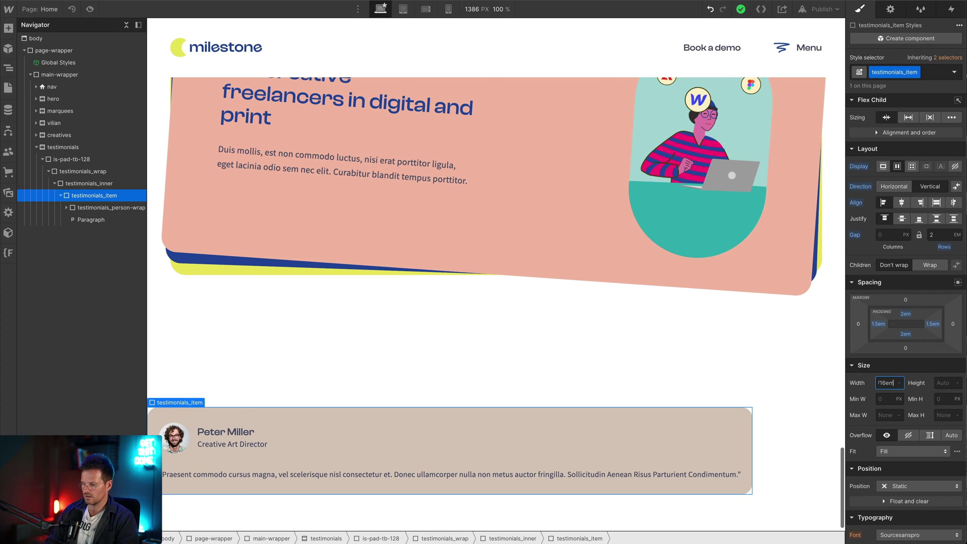
key(Return)
scroll(534, 437, down, 1)
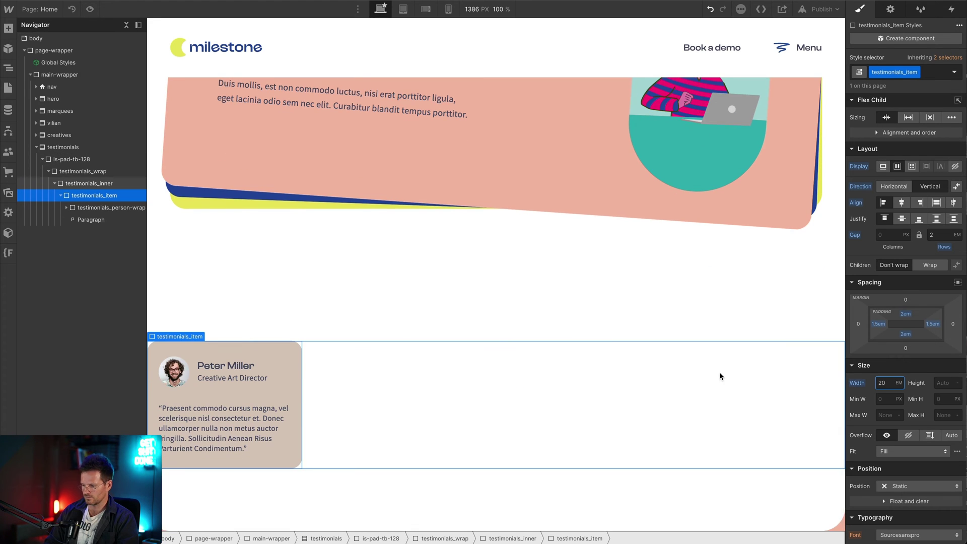
Try the is-txt-medium class on the quote paragraph and compare it with the Figma design
click(225, 431)
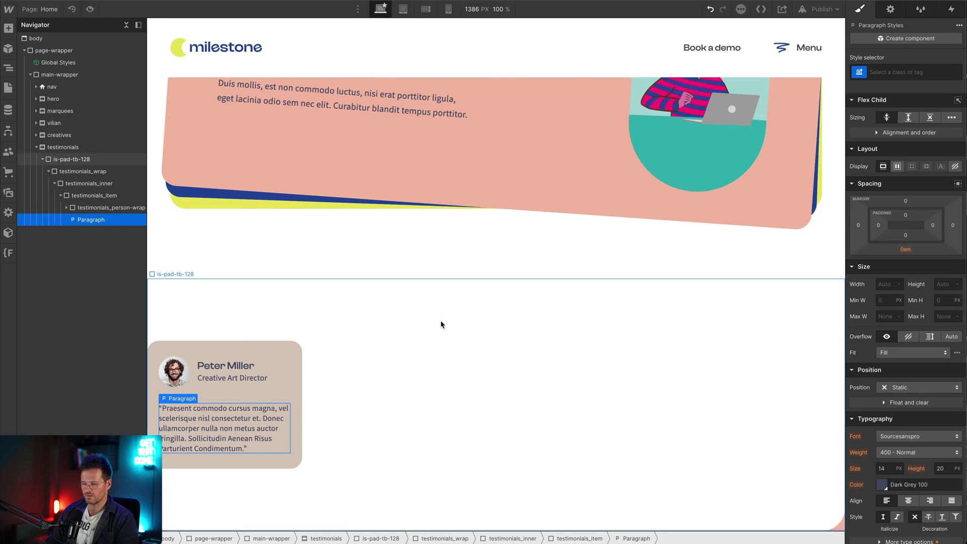
key(ctrl+Return)
text(med)
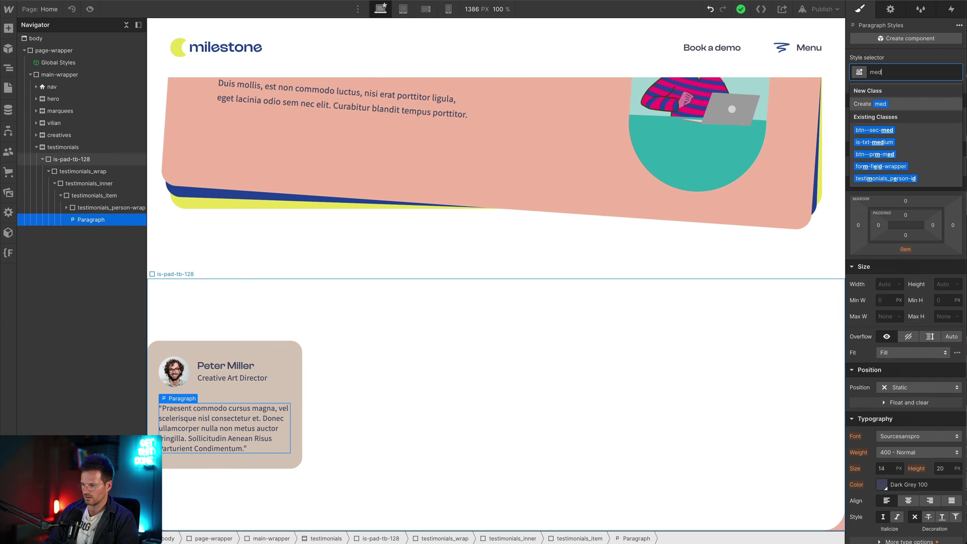
key(Return)
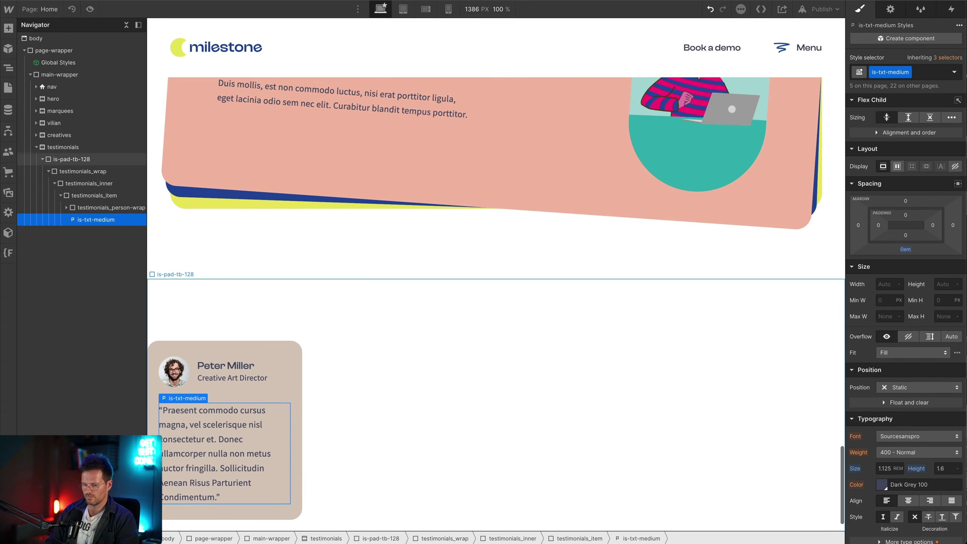
key(ctrl+Return)
key(BackSpace)
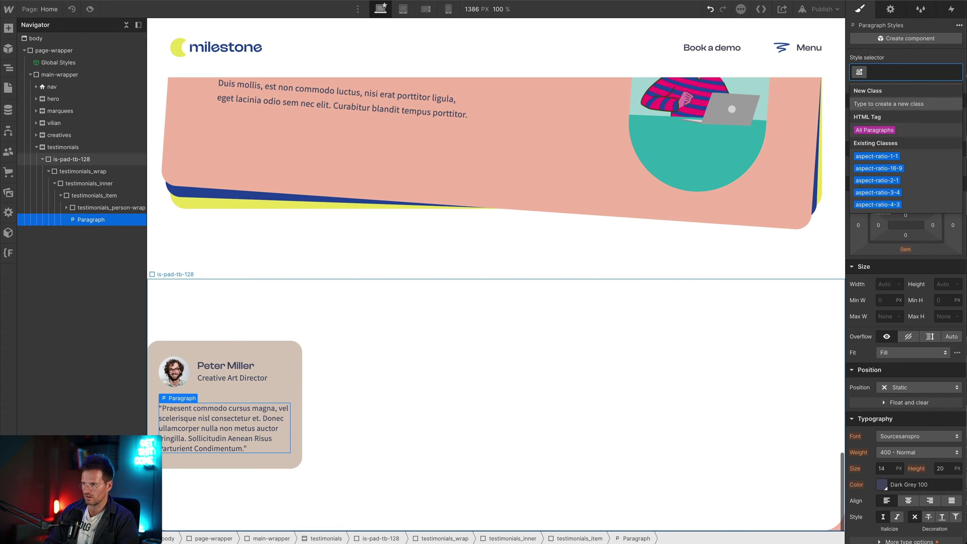
key(super+Tab)
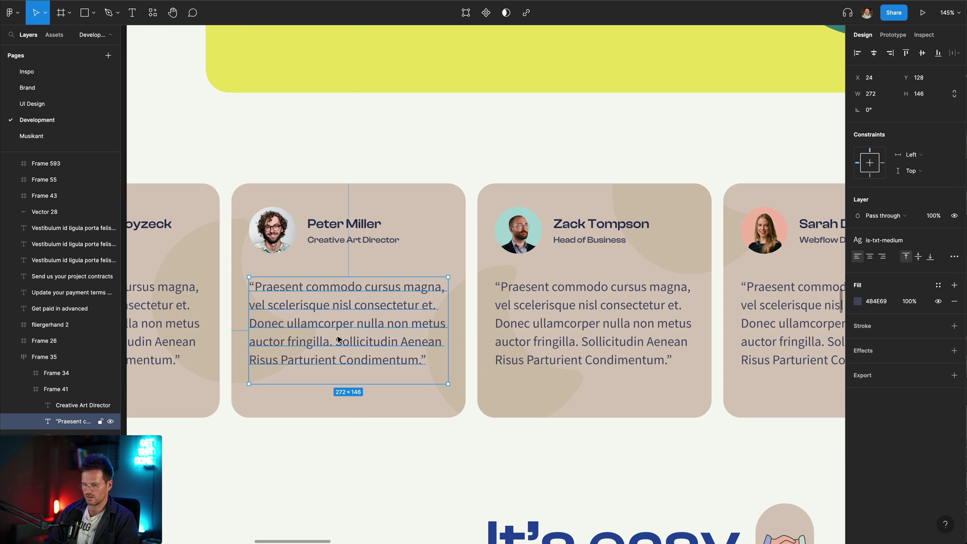
key(super+Tab)
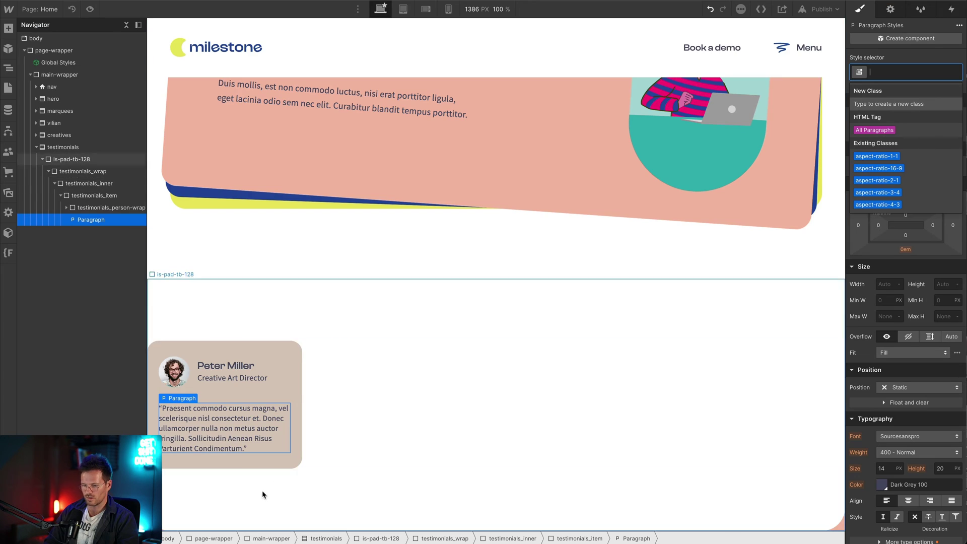
text(medi)
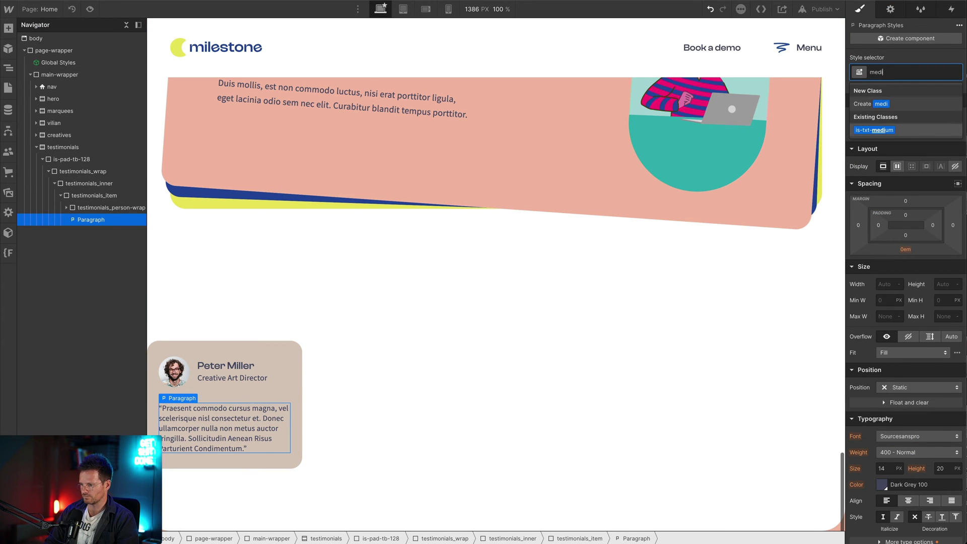
key(Return)
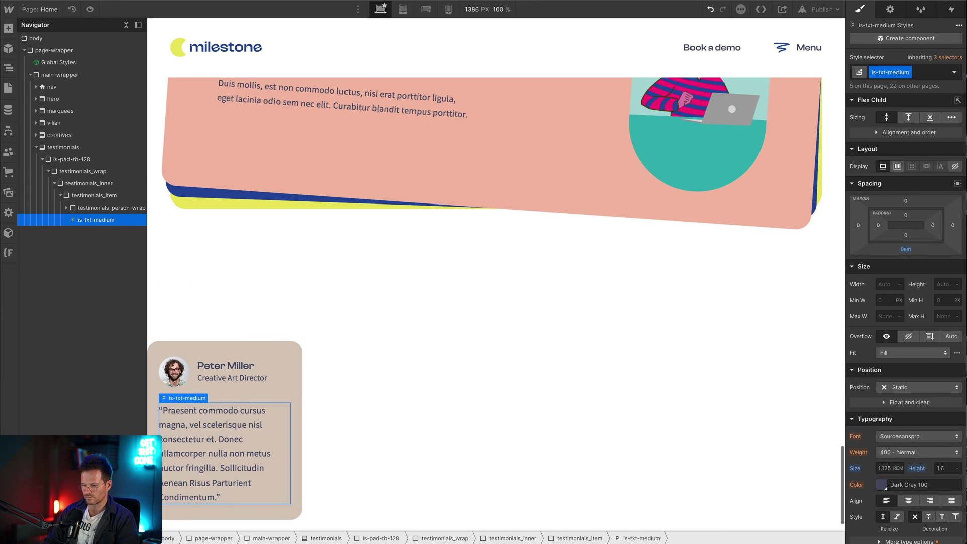
click(223, 346)
scroll(398, 336, down, 1)
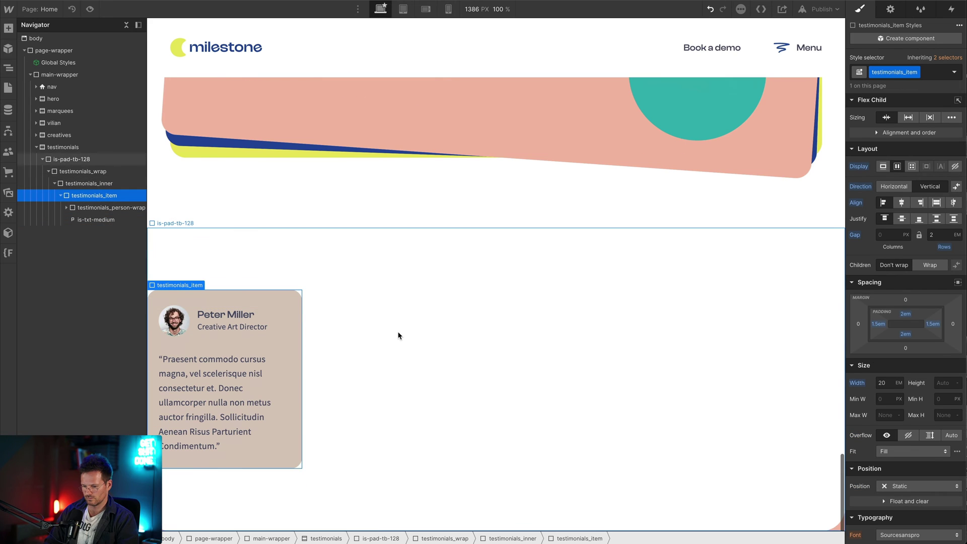
key(super+Tab)
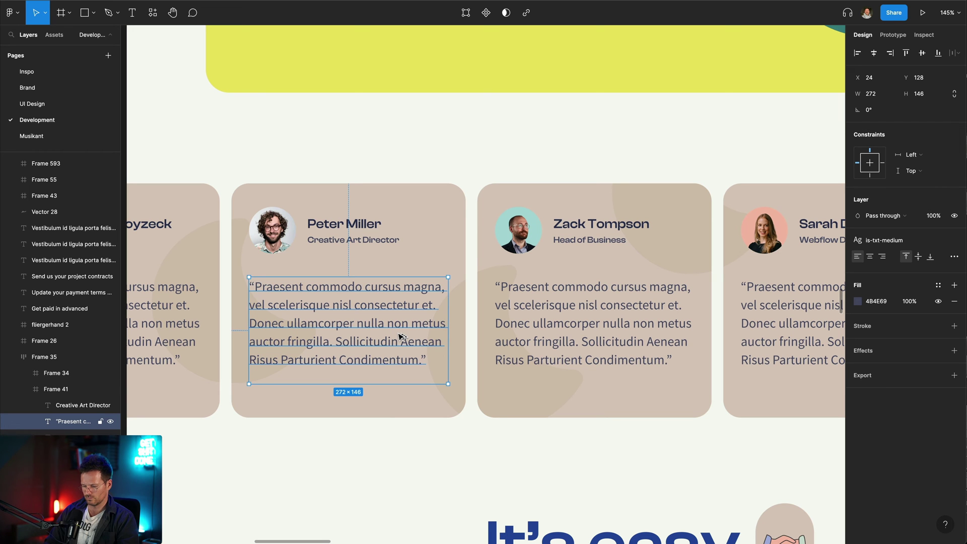
key(super+Tab)
Swap the quote's is-txt-medium class for is-txt-small
click(219, 386)
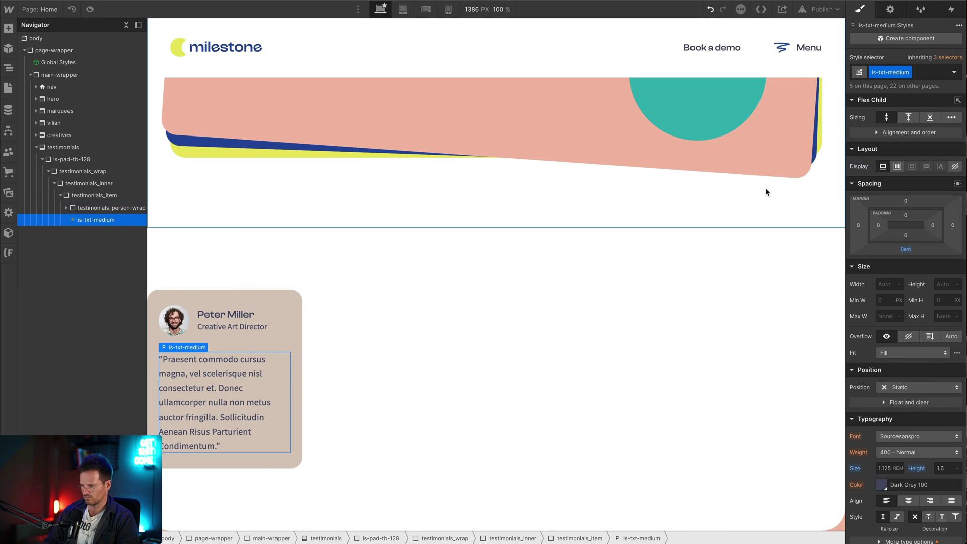
key(super+Return)
key(BackSpace)
text(small)
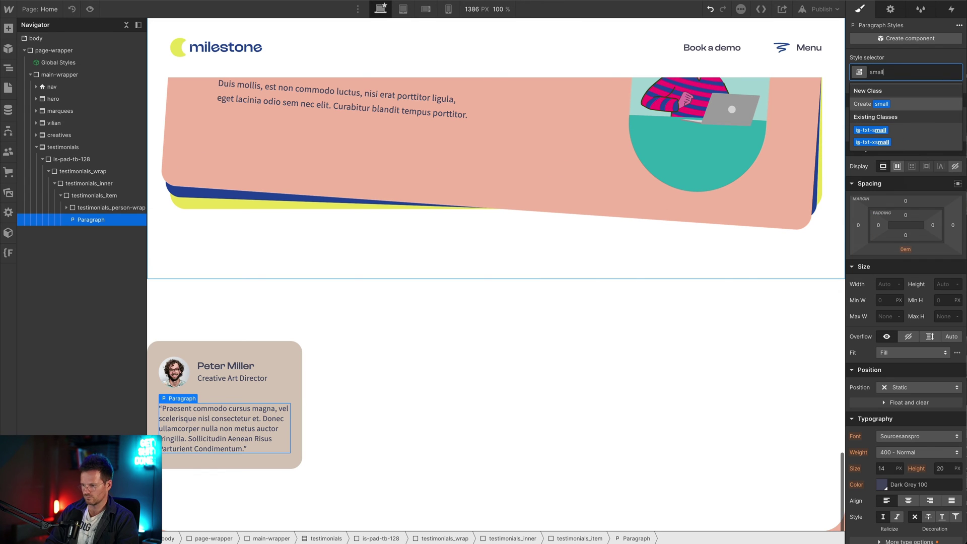
key(Down)
key(Return)
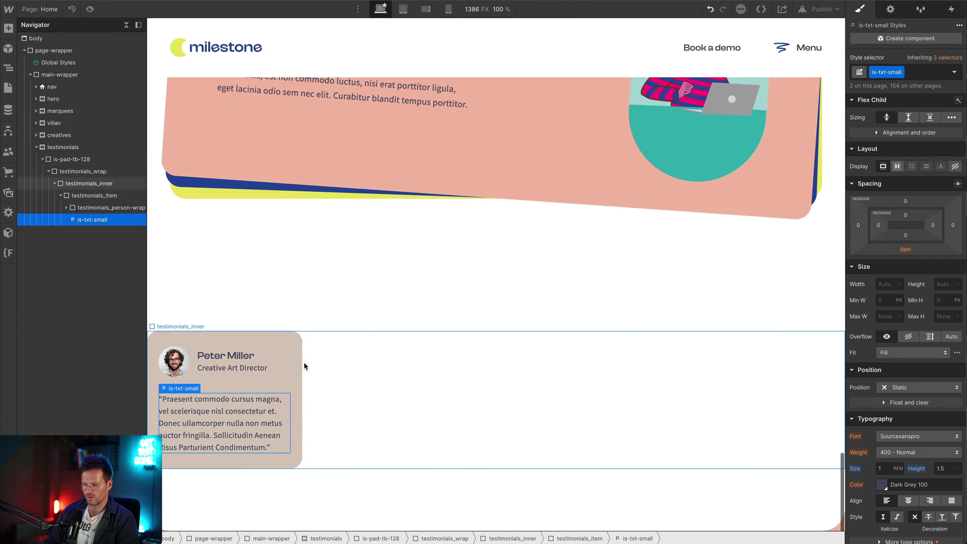
click(288, 346)
key(super+Tab)
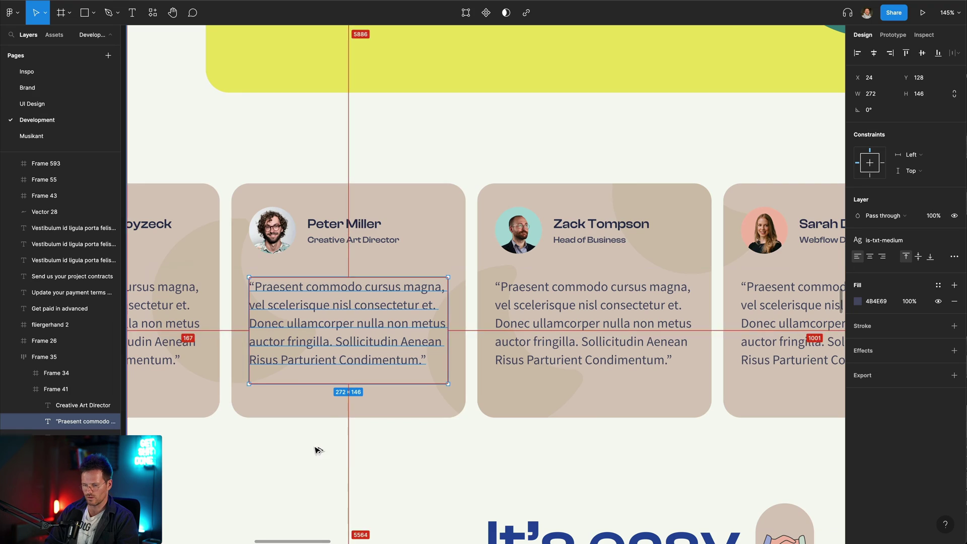
key(super+Tab)
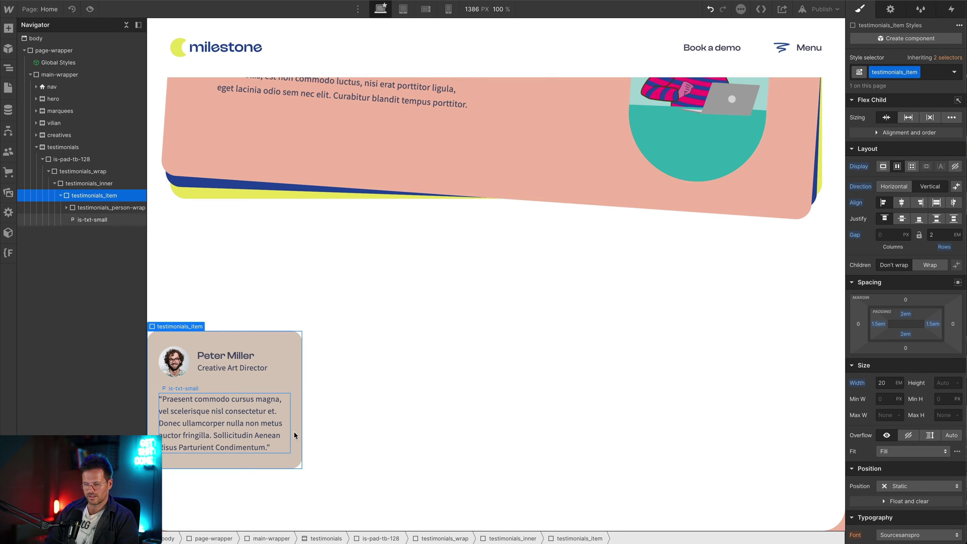
Duplicate the collapsed testimonials_item into six cards and set Flex Child Sizing to Don't shrink or grow
click(60, 196)
key(ctrl+d)
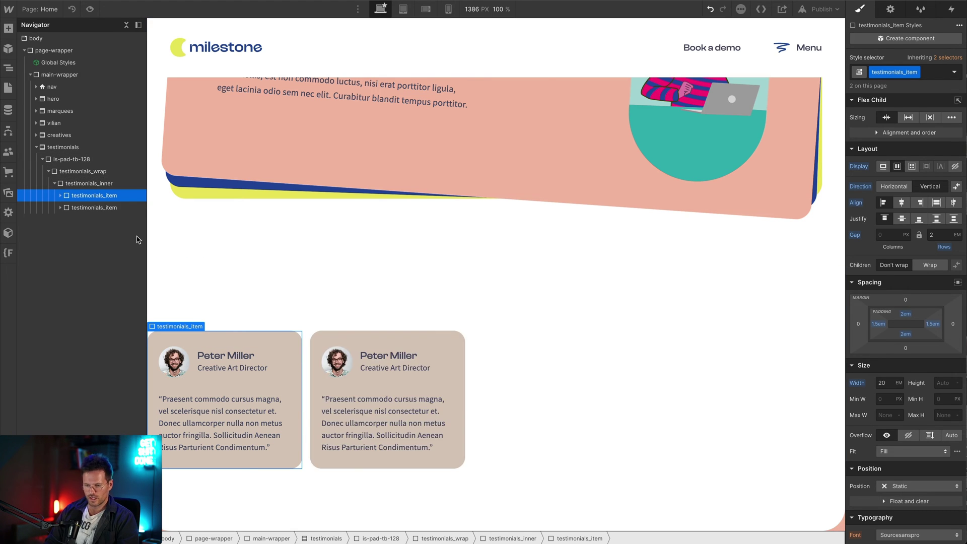
key(ctrl+d)
key(ctrl+d)
key(ctrl+d)
key(ctrl+d)
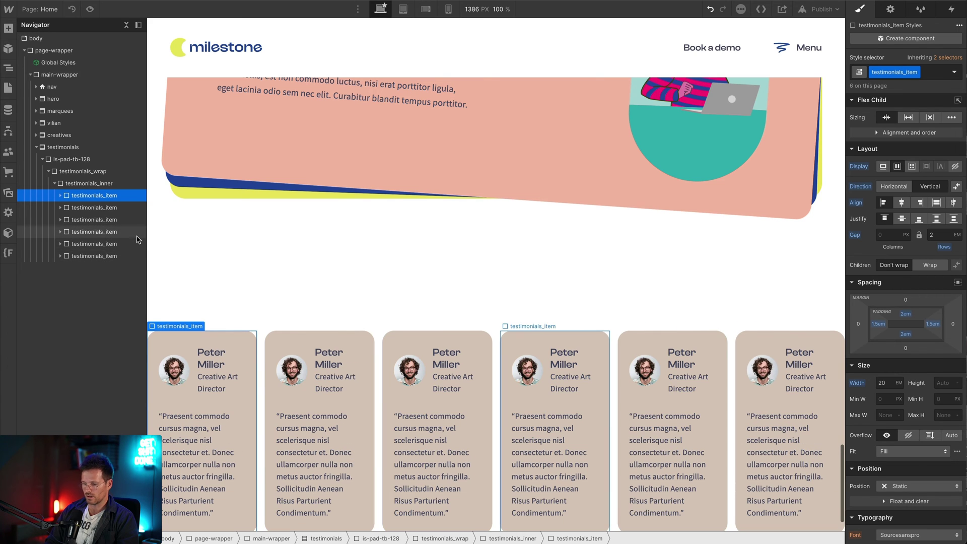
scroll(261, 380, down, 2)
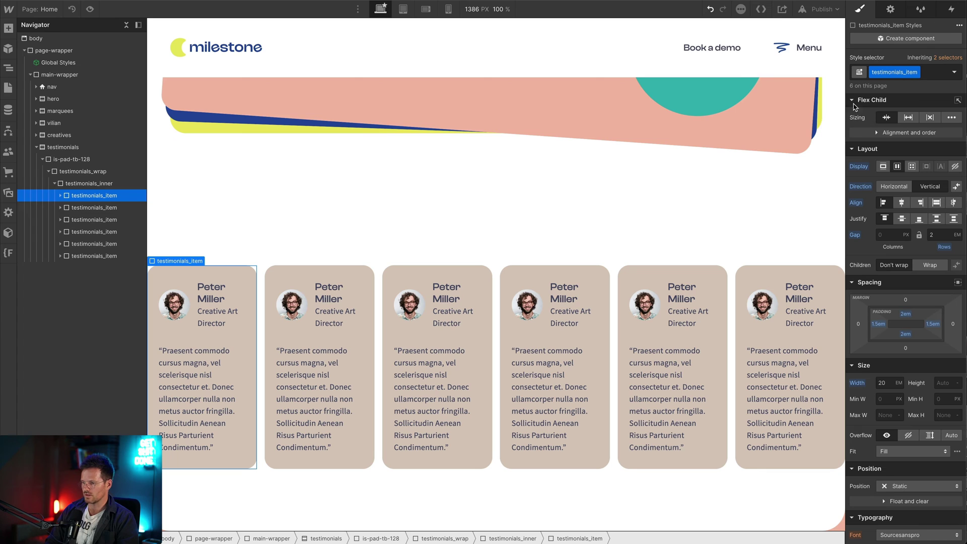
click(931, 117)
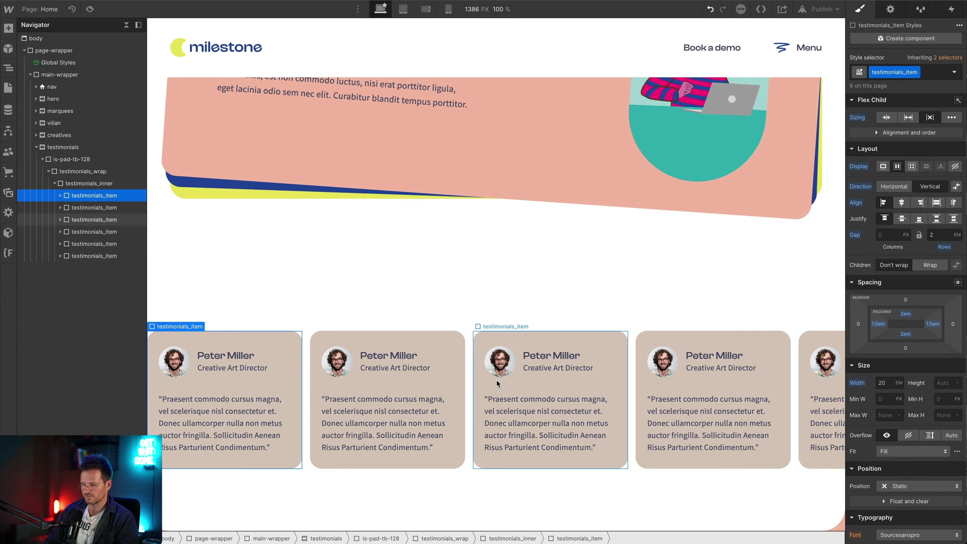
scroll(497, 379, up, 1)
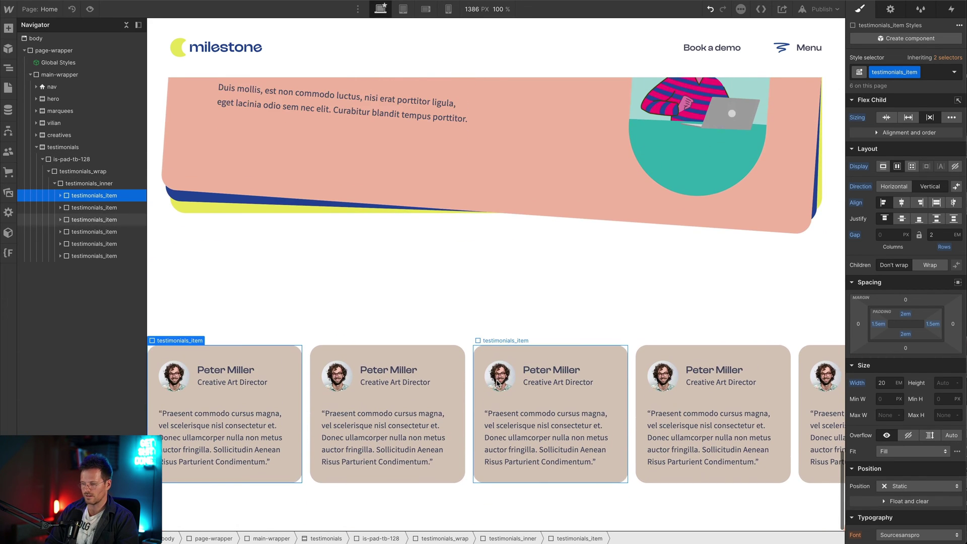
scroll(496, 383, up, 1)
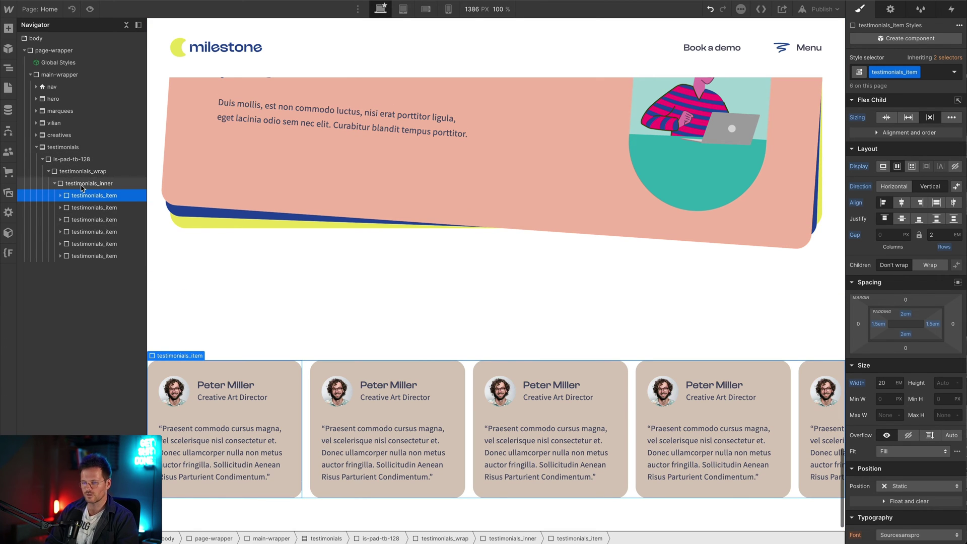
Set testimonials_inner's Overflow to Auto and scroll the row sideways to check it
click(82, 188)
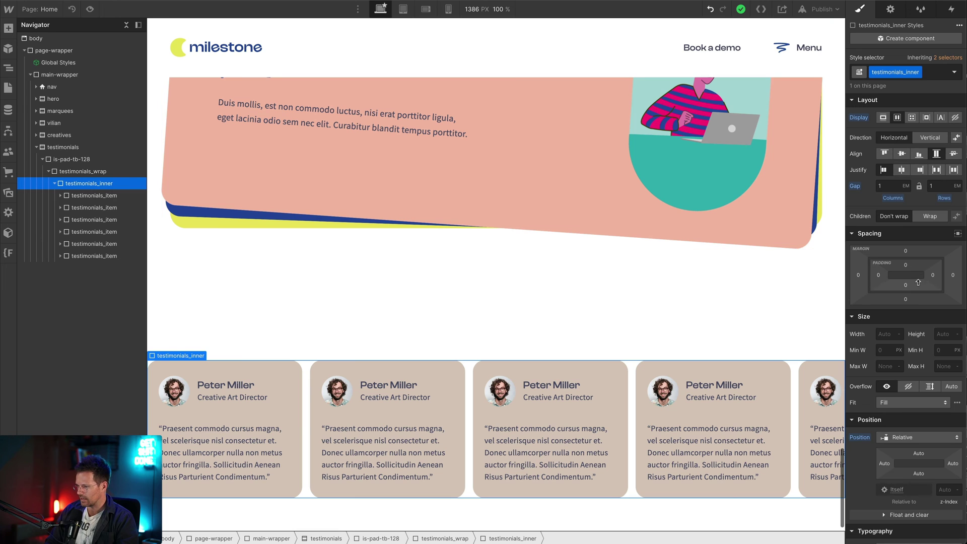
scroll(919, 283, down, 3)
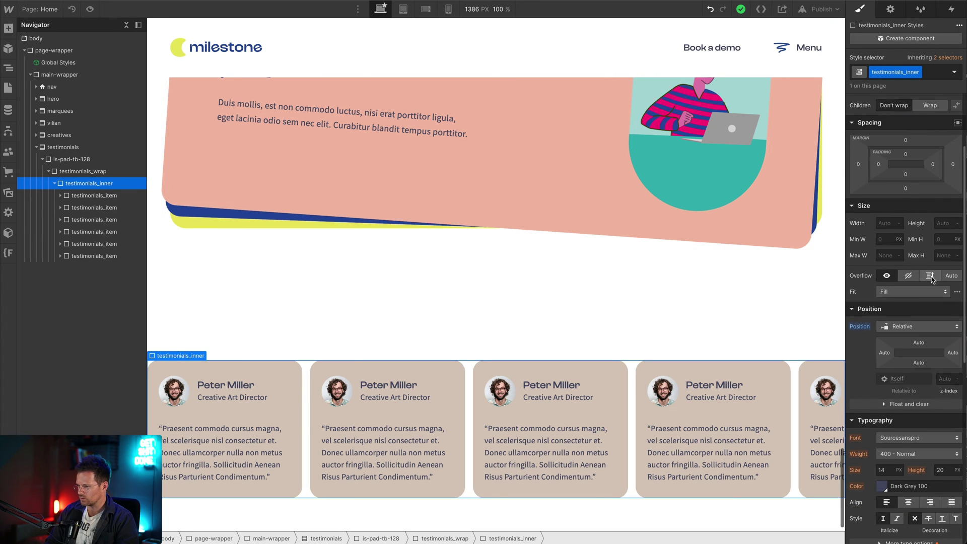
click(952, 276)
scroll(501, 464, right, 5)
scroll(501, 464, right, 5)
scroll(491, 329, up, 4)
scroll(491, 330, down, 4)
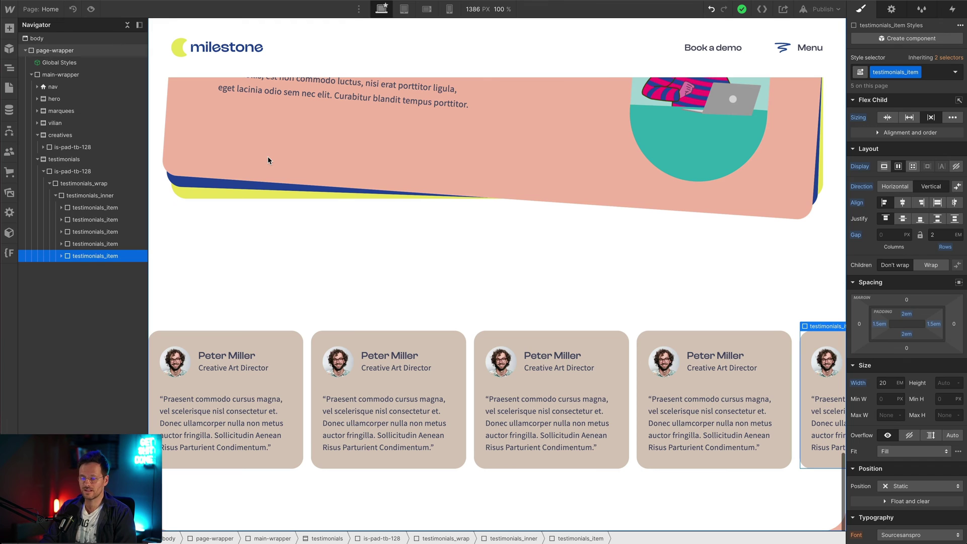
Delete the extra cards and turn the remaining one into a component named 'Testimonial'
key(Delete)
key(Delete)
key(Delete)
key(Delete)
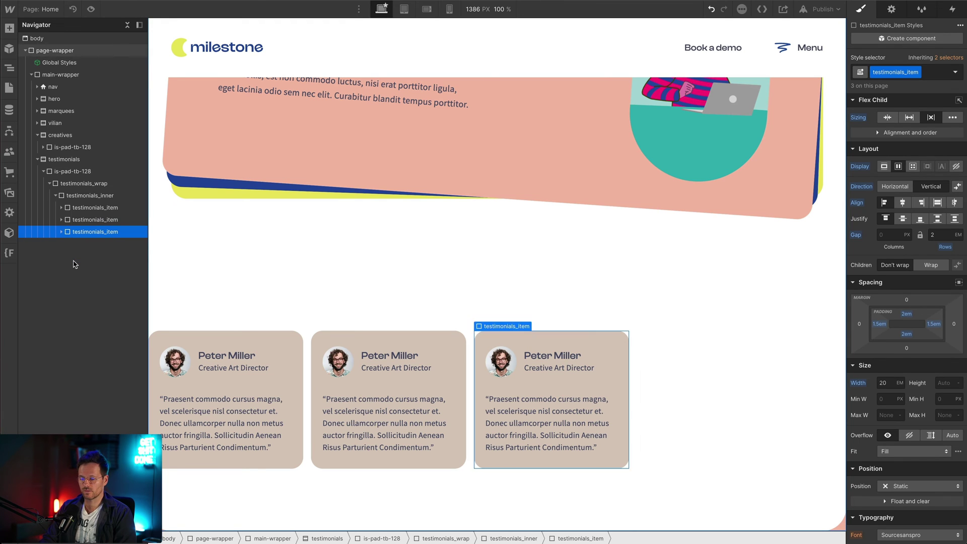
key(ctrl+shift+a)
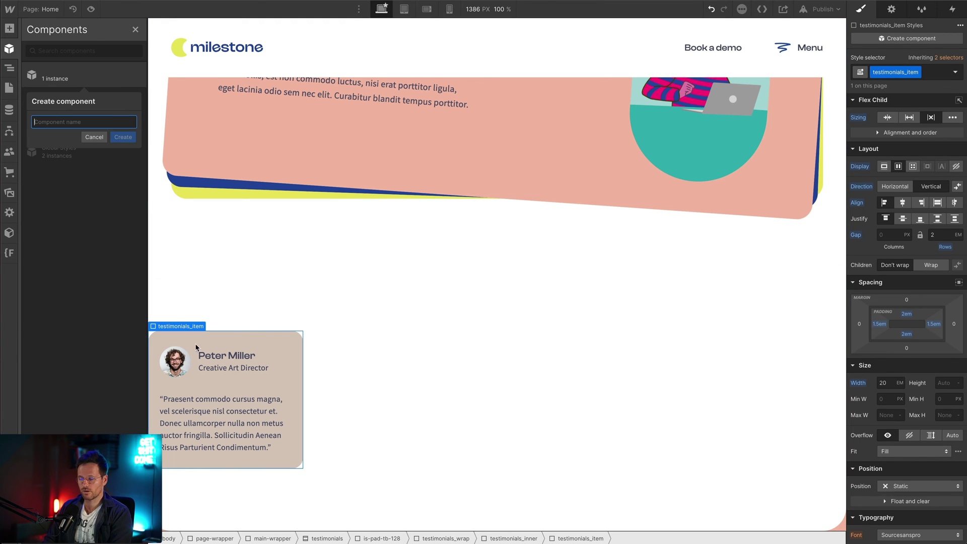
text(Testimonial)
key(Return)
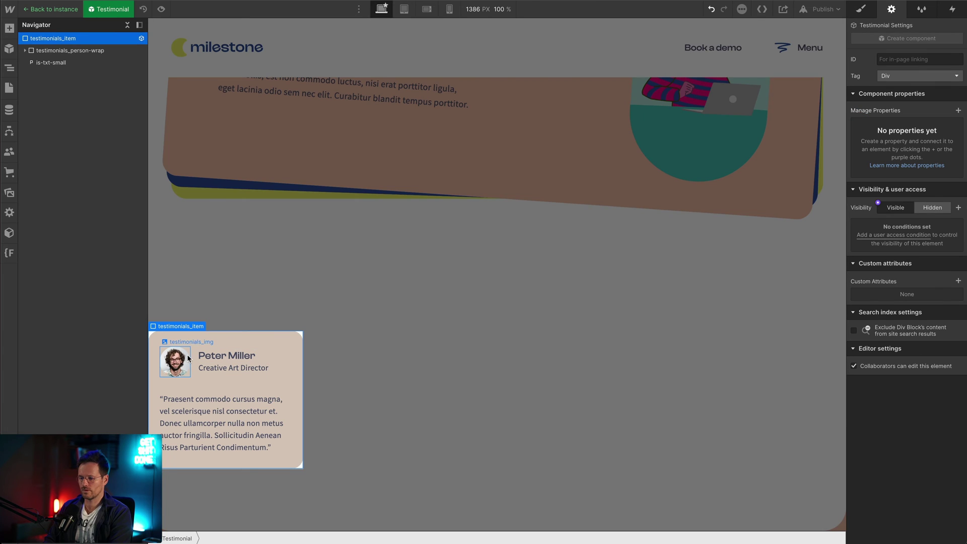
Bind the photo and the name heading to new component properties
click(184, 358)
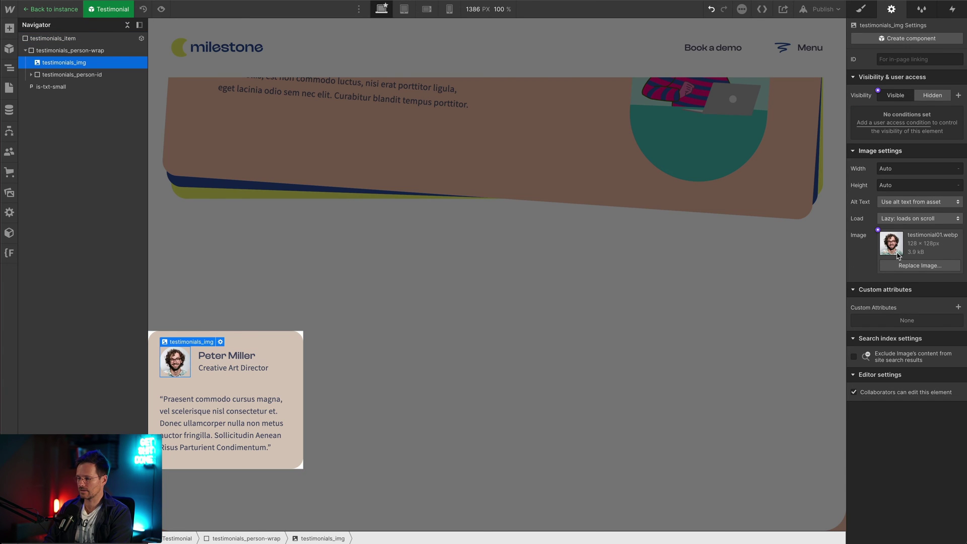
click(878, 230)
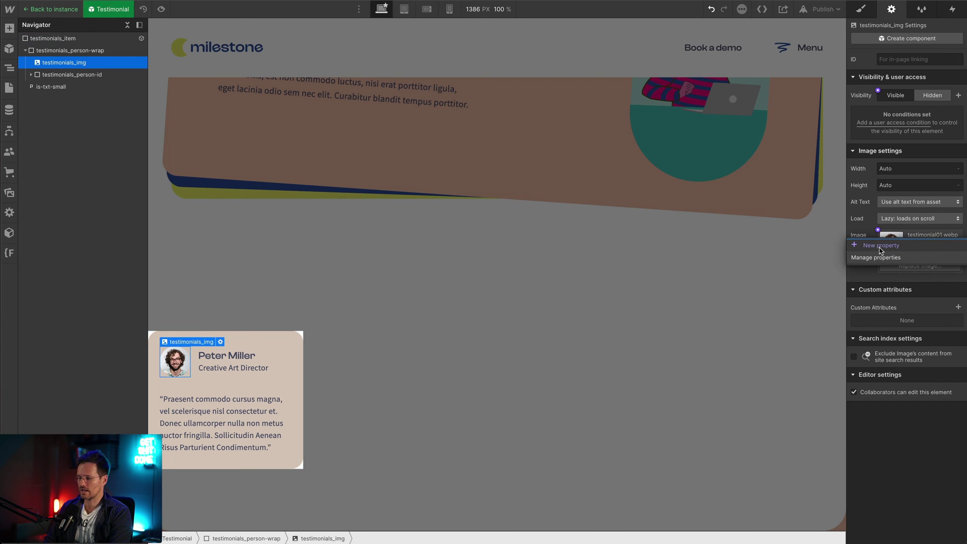
click(881, 248)
click(517, 304)
click(227, 355)
click(878, 163)
click(875, 179)
key(Return)
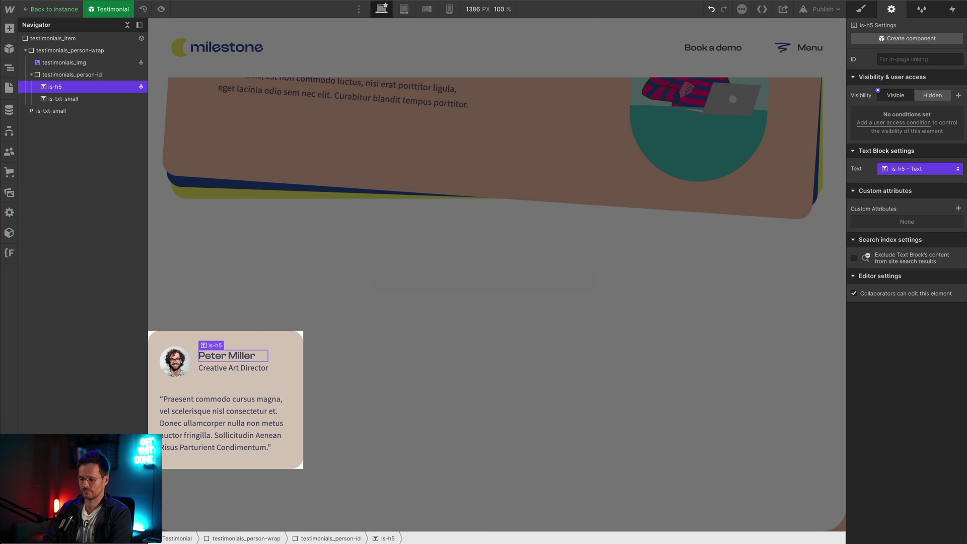
Bind the 'Creative Art Director' role text and the quote paragraph to new component properties
click(237, 368)
click(878, 164)
click(877, 177)
click(568, 304)
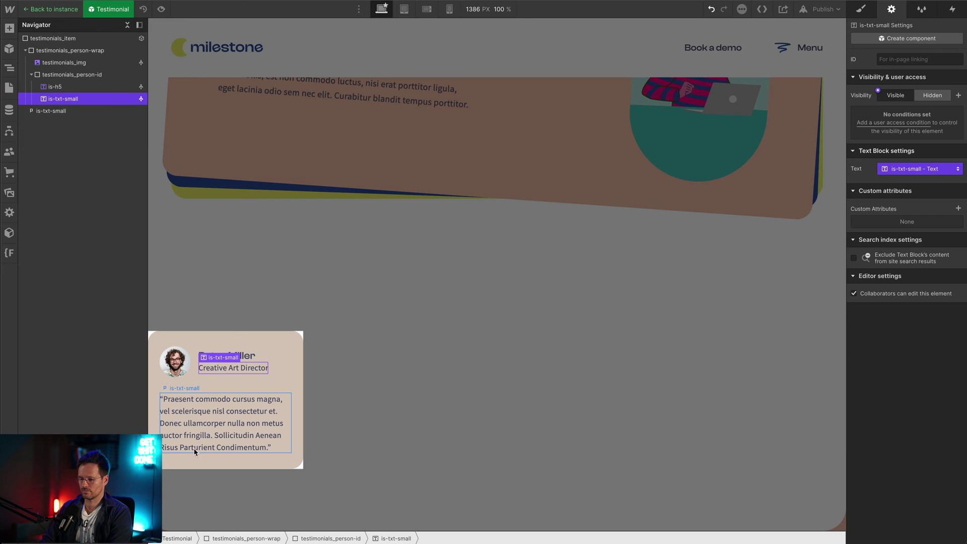
click(201, 425)
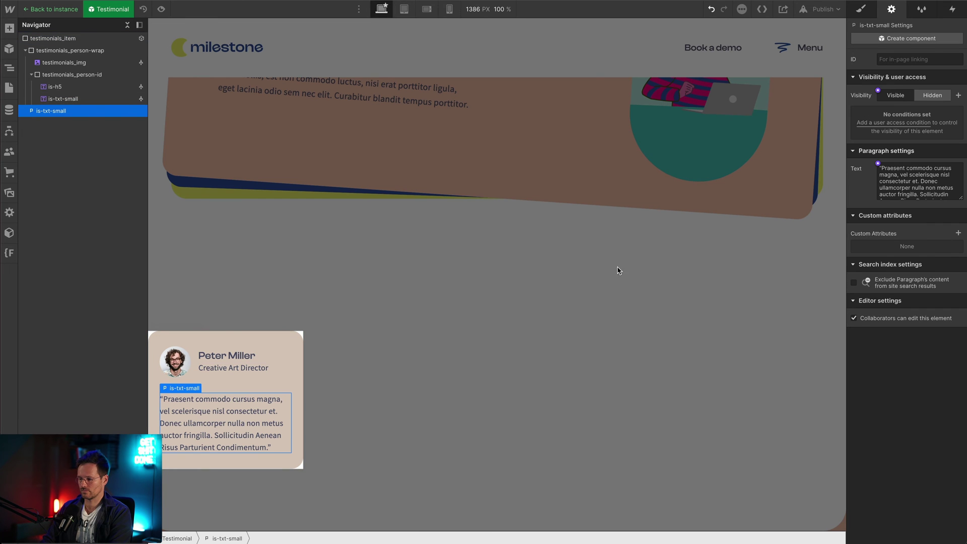
click(877, 165)
click(888, 180)
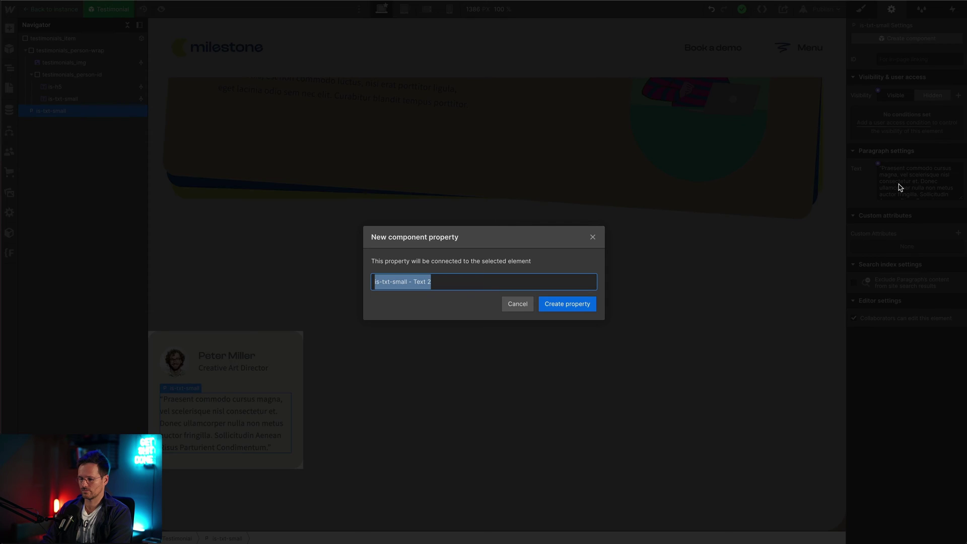
key(Return)
Exit component editing and duplicate the Testimonial instance to add more cards to the row
click(53, 9)
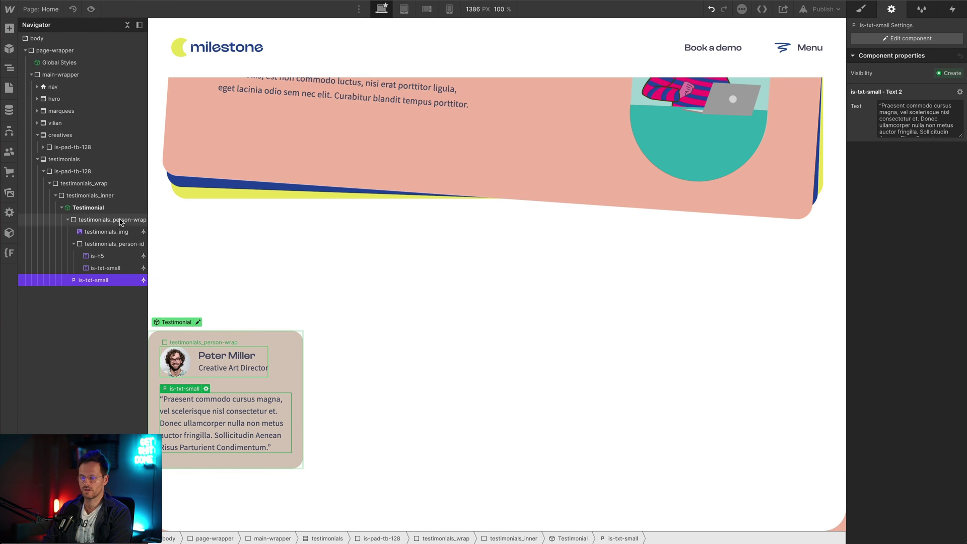
click(62, 208)
click(83, 208)
key(ctrl+d)
key(ctrl+d)
key(ctrl+d)
key(ctrl+d)
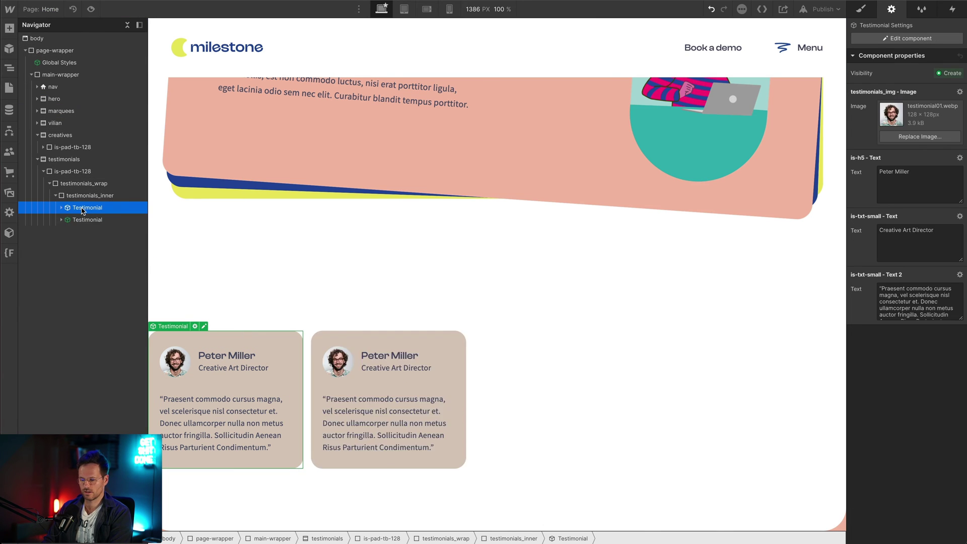
key(ctrl+d)
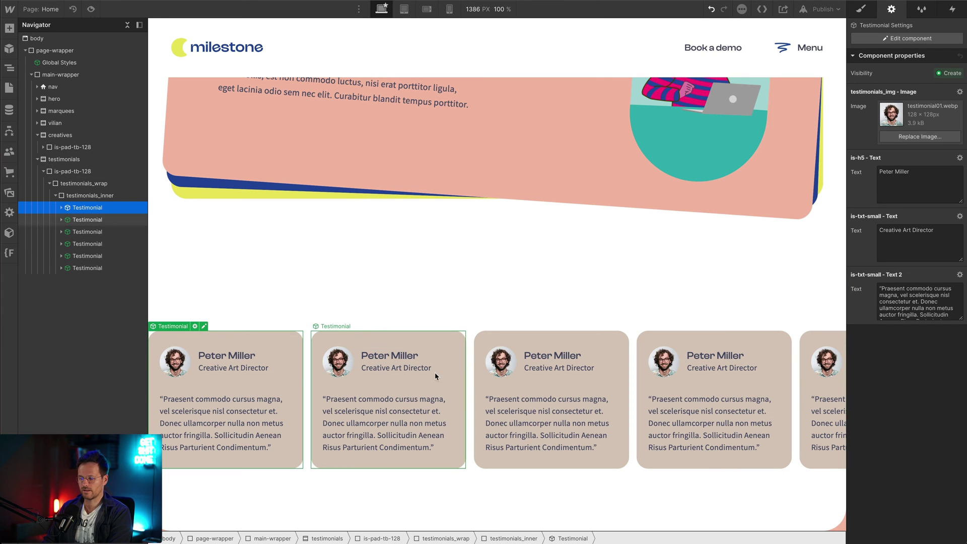
click(464, 368)
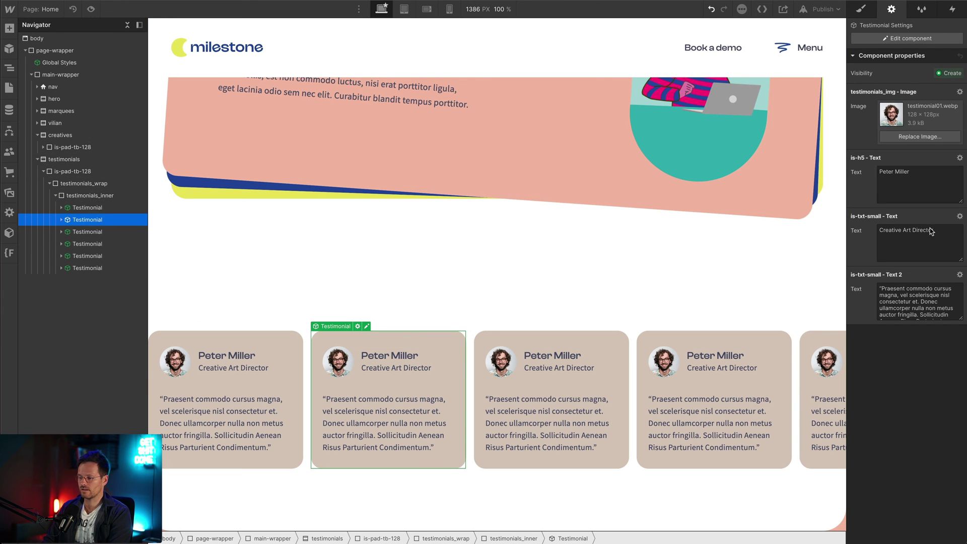
click(613, 353)
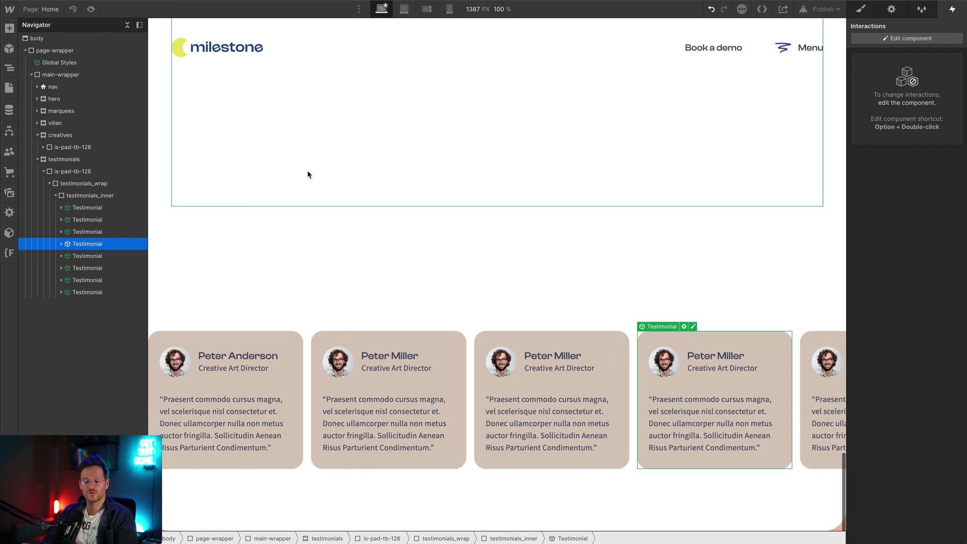
Give testimonials_wrap a While scrolling in view trigger with a new 'Testimonials' scroll animation
click(80, 187)
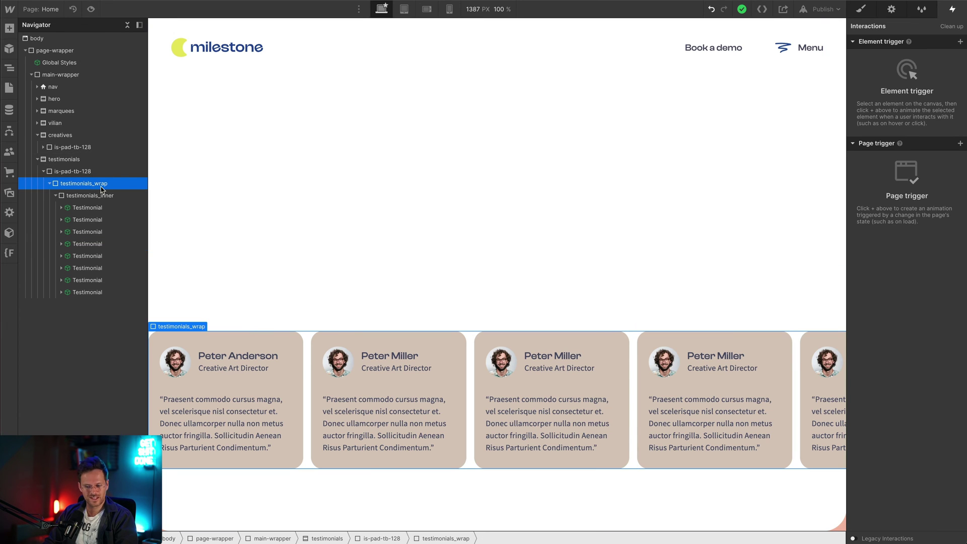
click(960, 43)
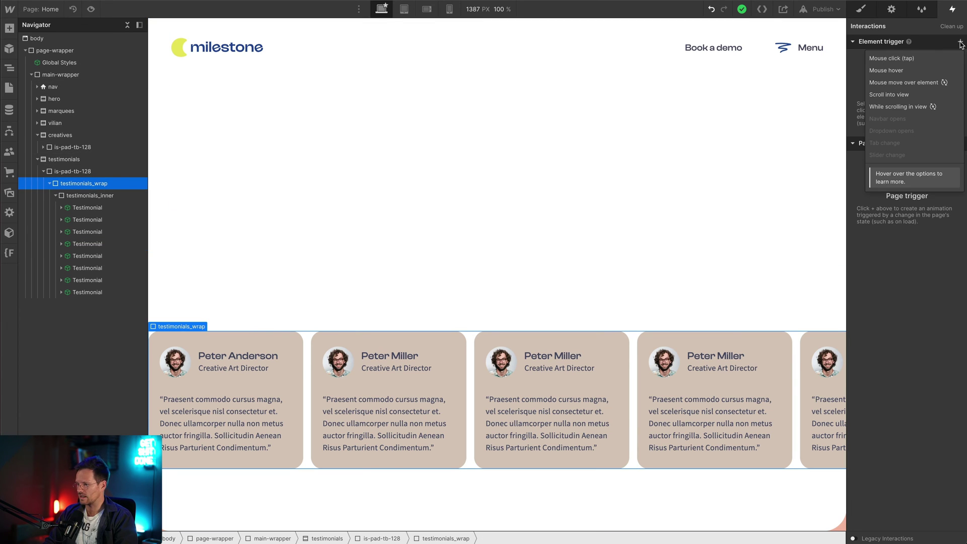
click(904, 106)
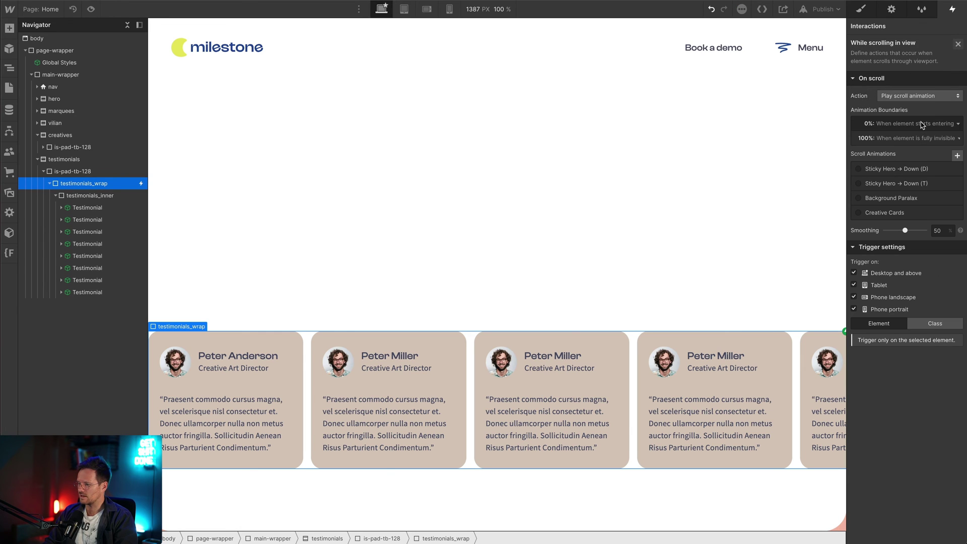
click(957, 156)
text(Testimonials)
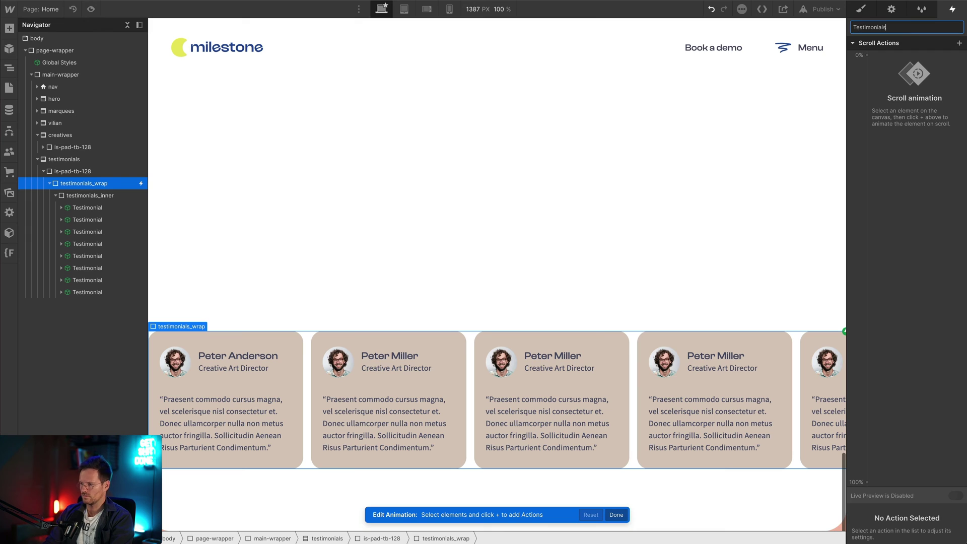
key(Return)
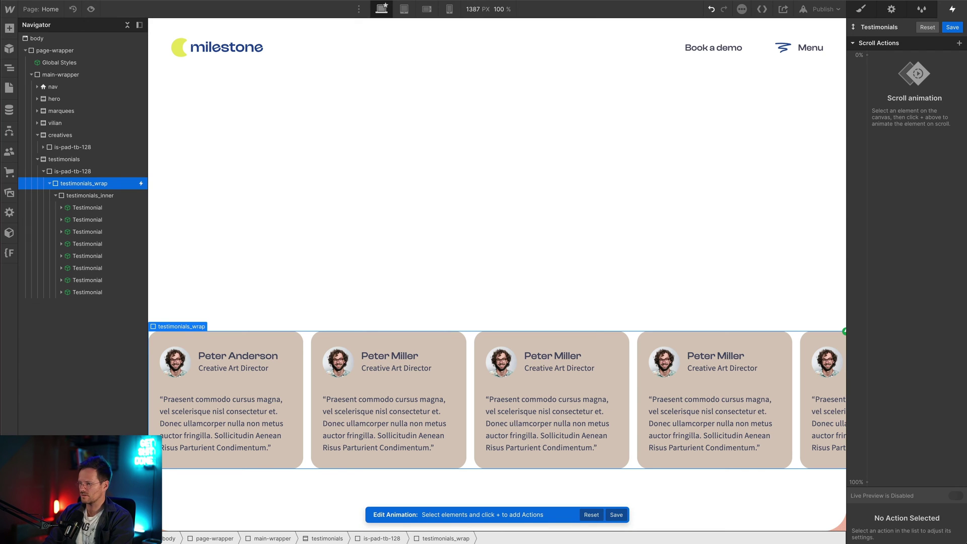
Add a Move action on testimonials_inner: X 0 at 0% and X -30% at 100%
click(960, 44)
click(112, 200)
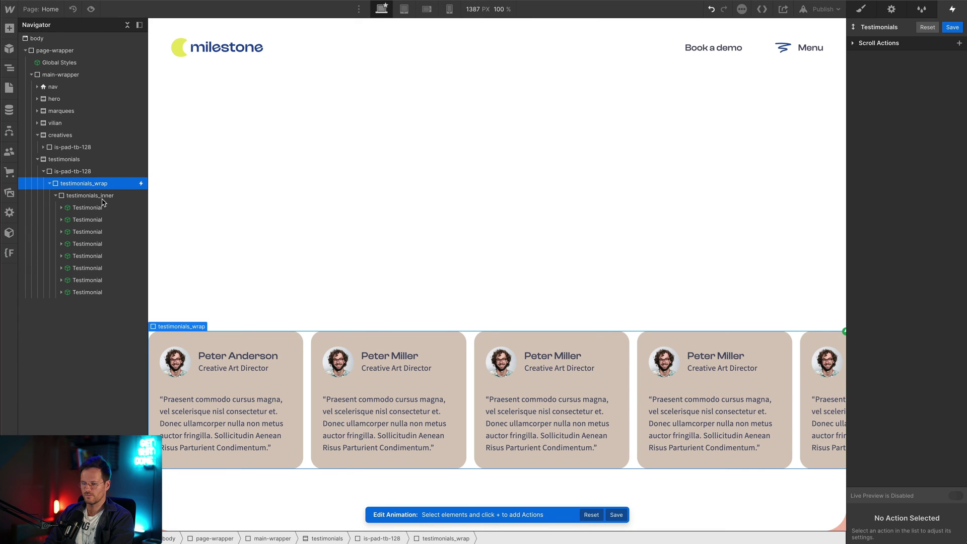
click(102, 200)
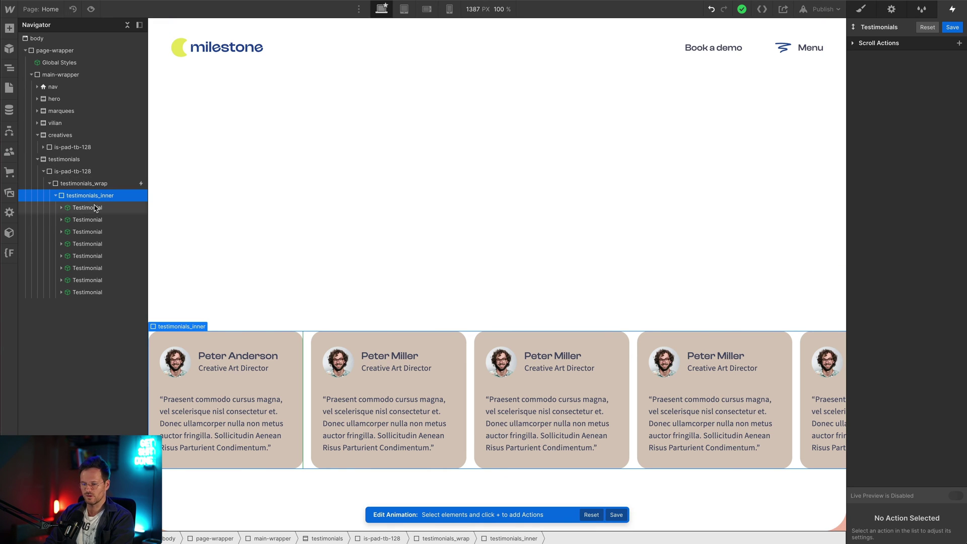
click(958, 43)
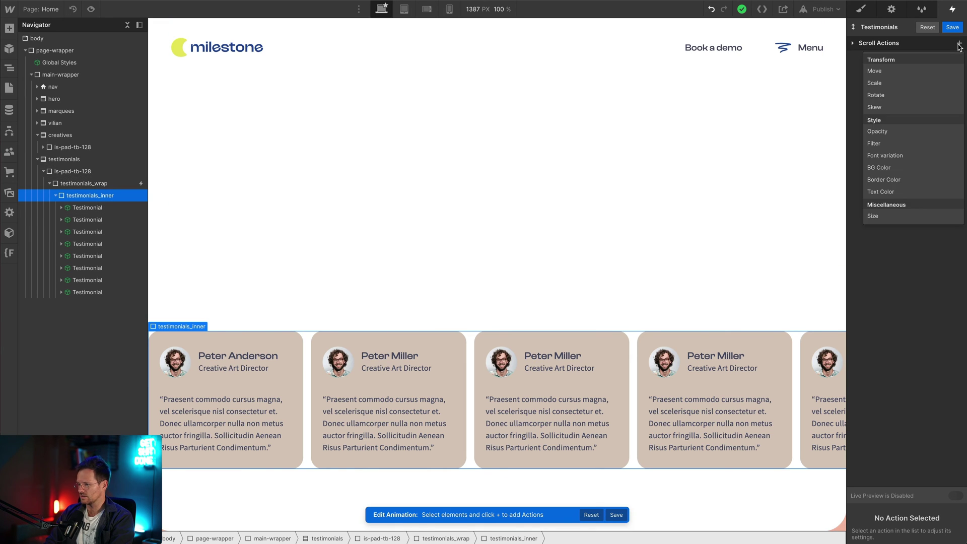
click(911, 69)
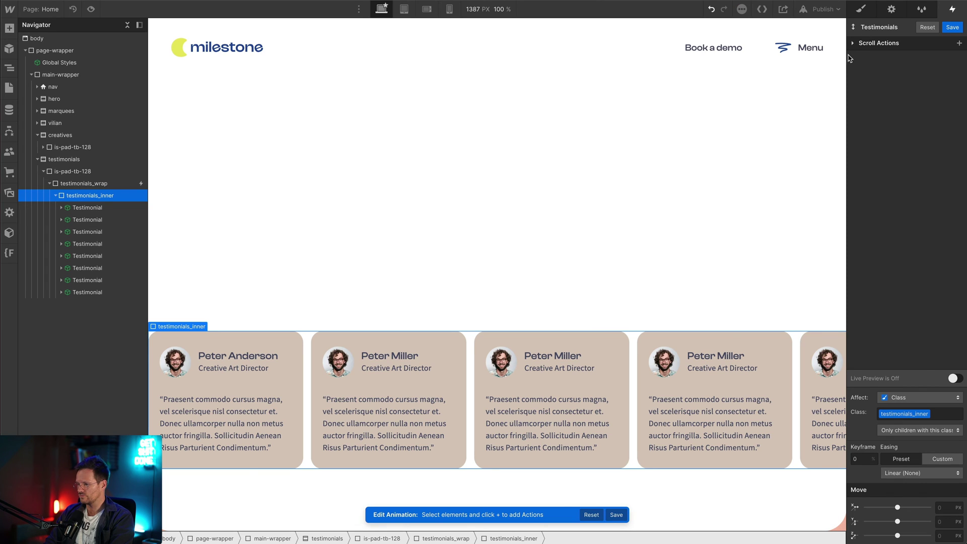
click(878, 45)
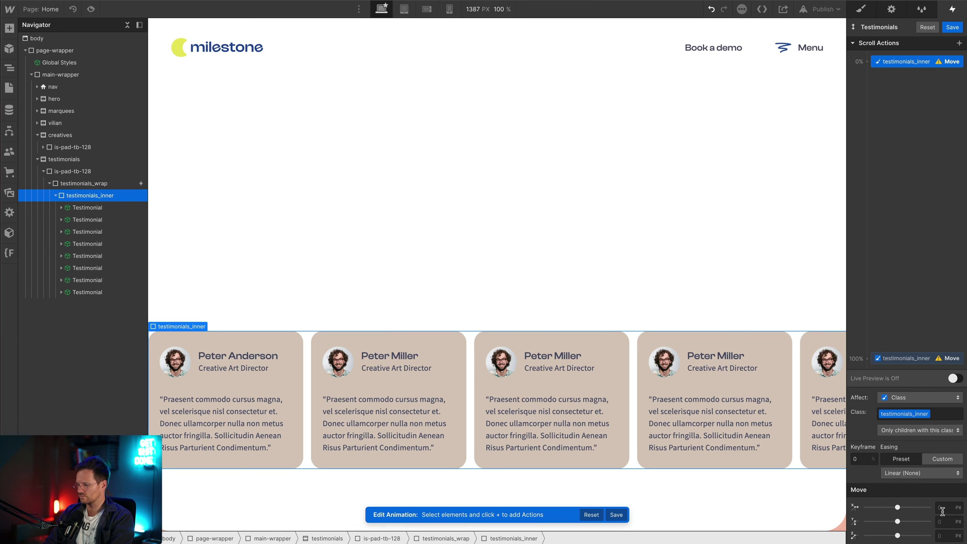
text(0)
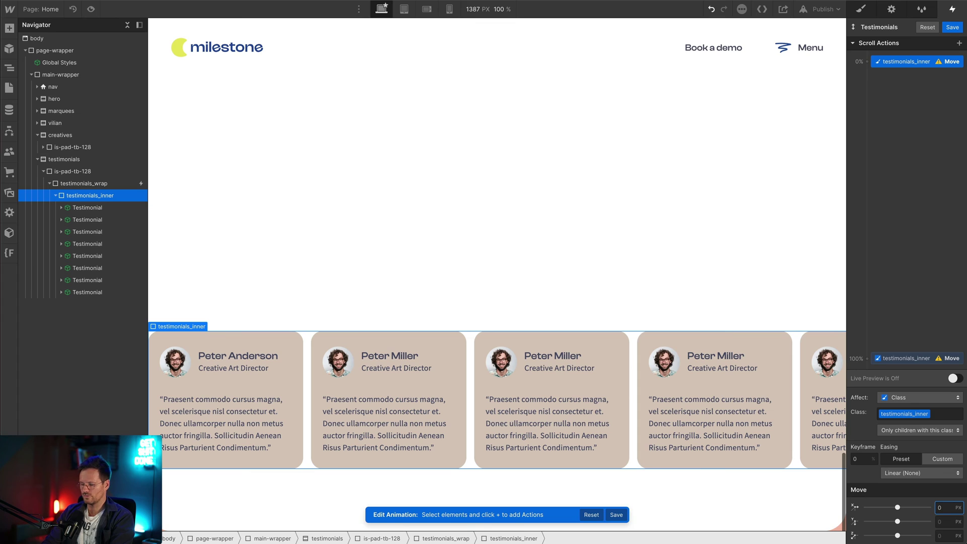
click(907, 358)
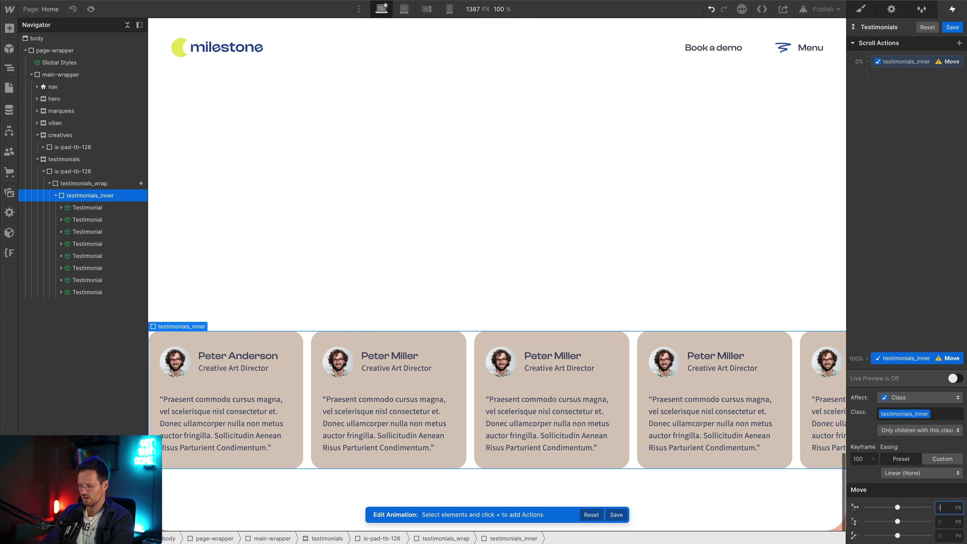
text(-30%)
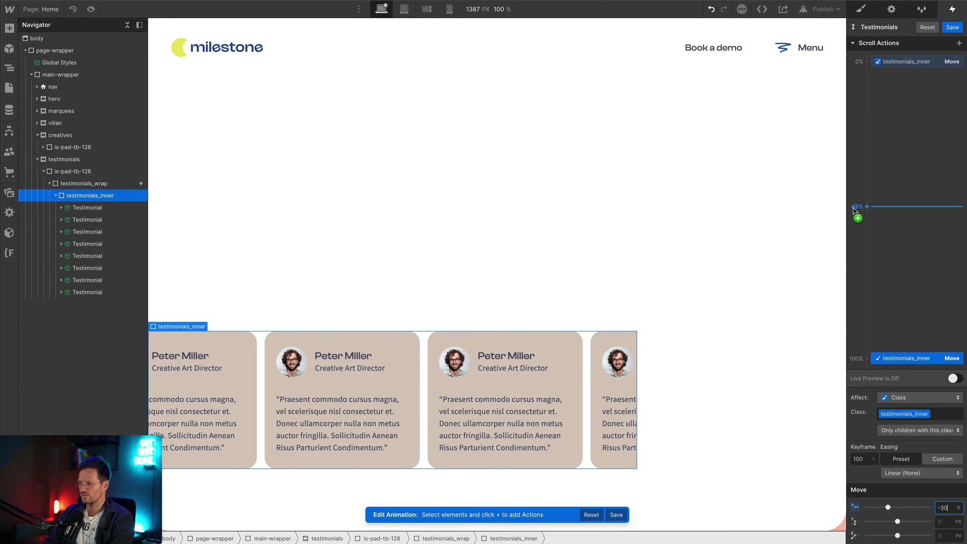
Save the Testimonials animation and reset testimonials_inner's overflow from Auto back to Visible
click(953, 28)
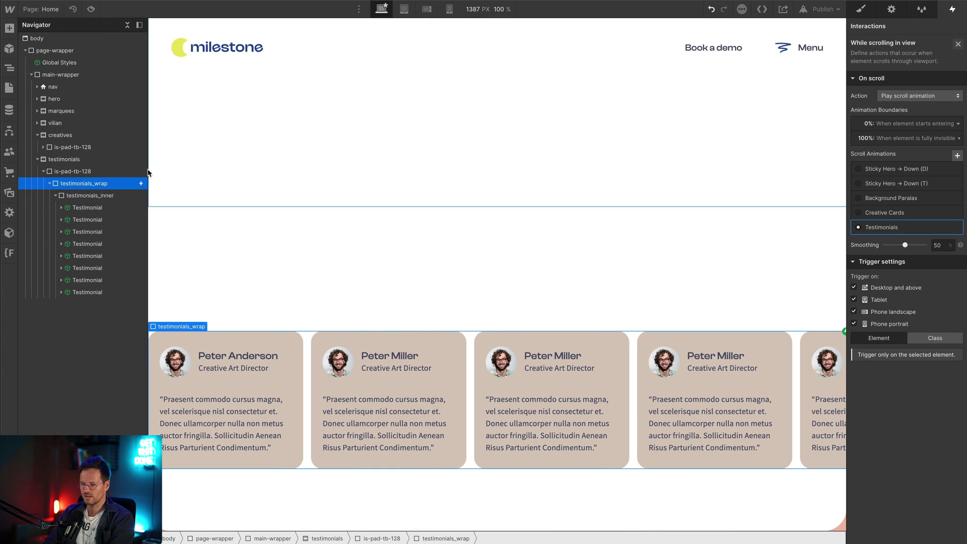
click(861, 9)
scroll(887, 282, down, 5)
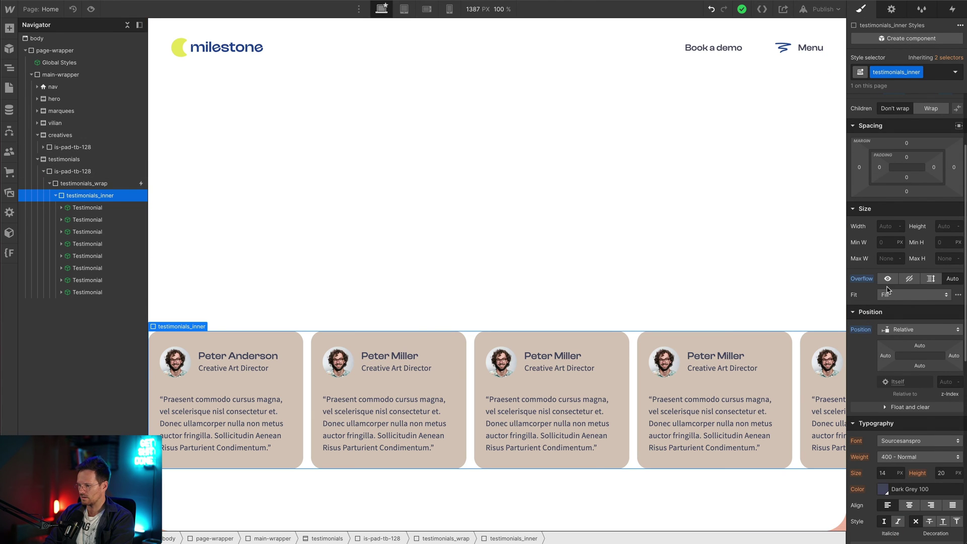
click(956, 279)
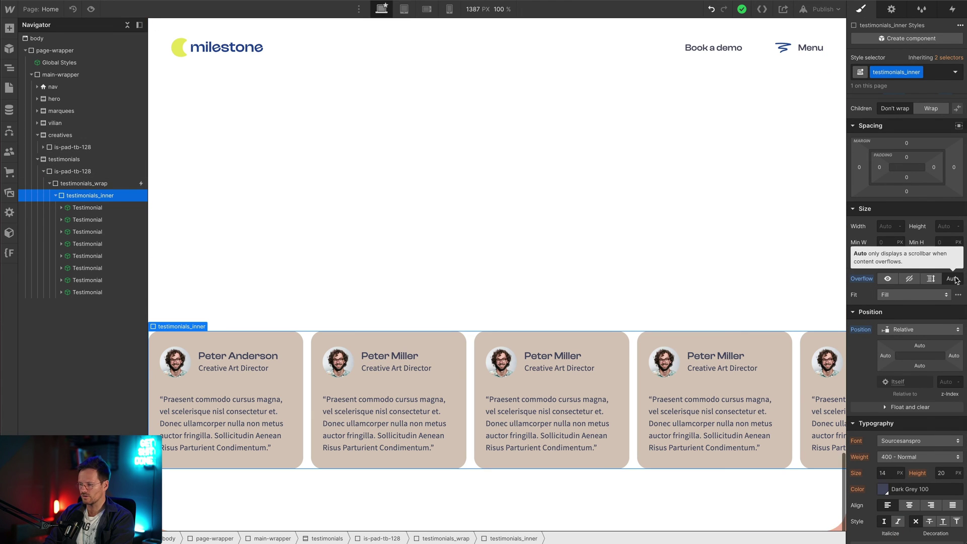
alt+click(862, 279)
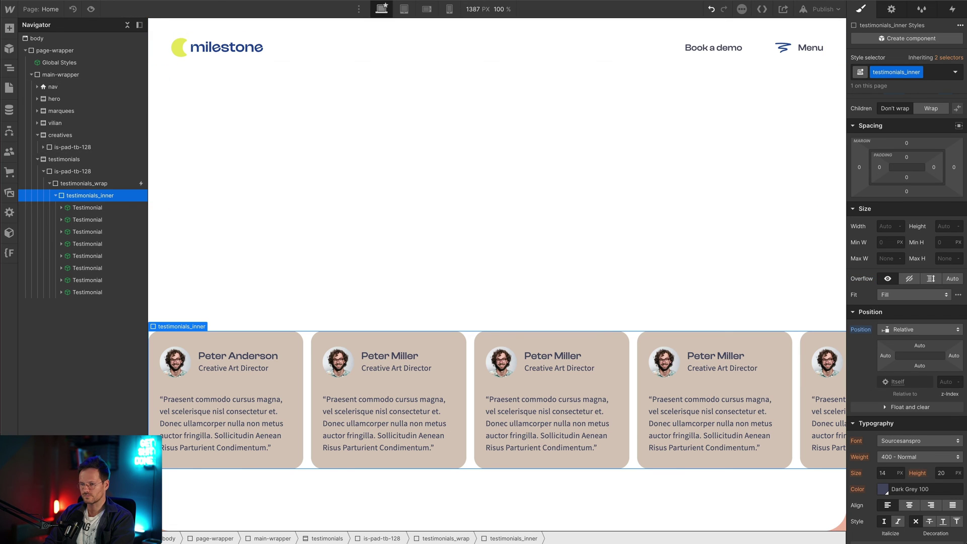
click(83, 183)
Open testimonials_wrap's while-scrolling trigger and raise the Testimonials smoothing to 94%
click(953, 10)
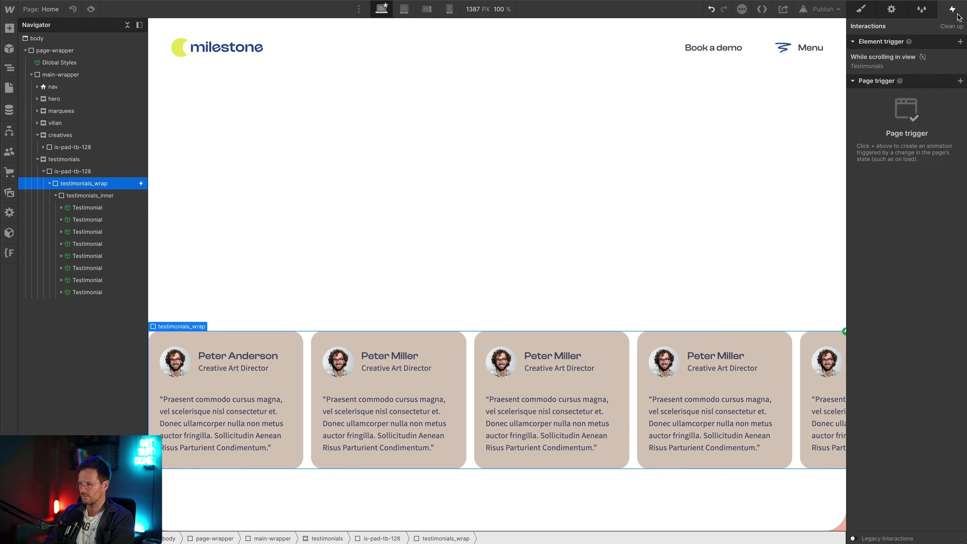
click(918, 61)
scroll(902, 212, down, 1)
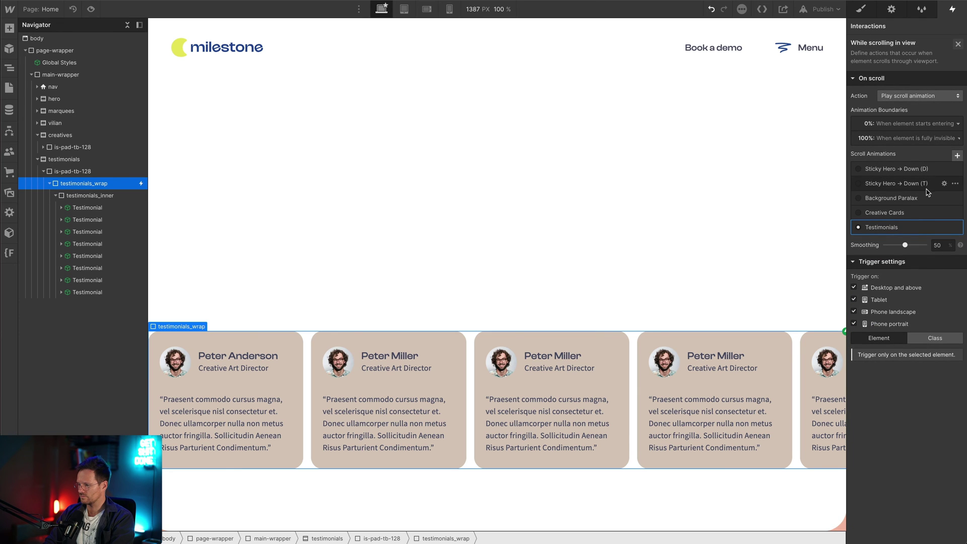
click(907, 230)
scroll(400, 343, up, 2)
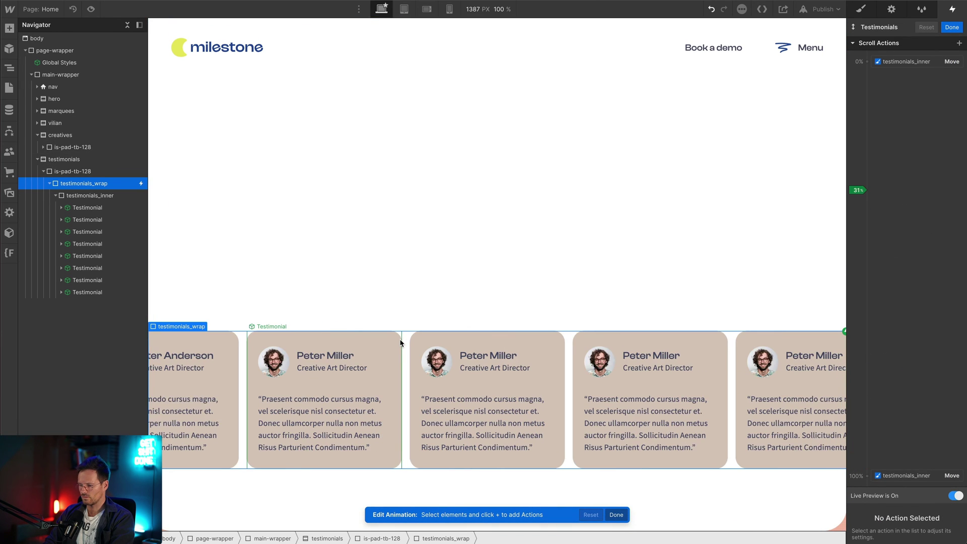
scroll(401, 344, down, 2)
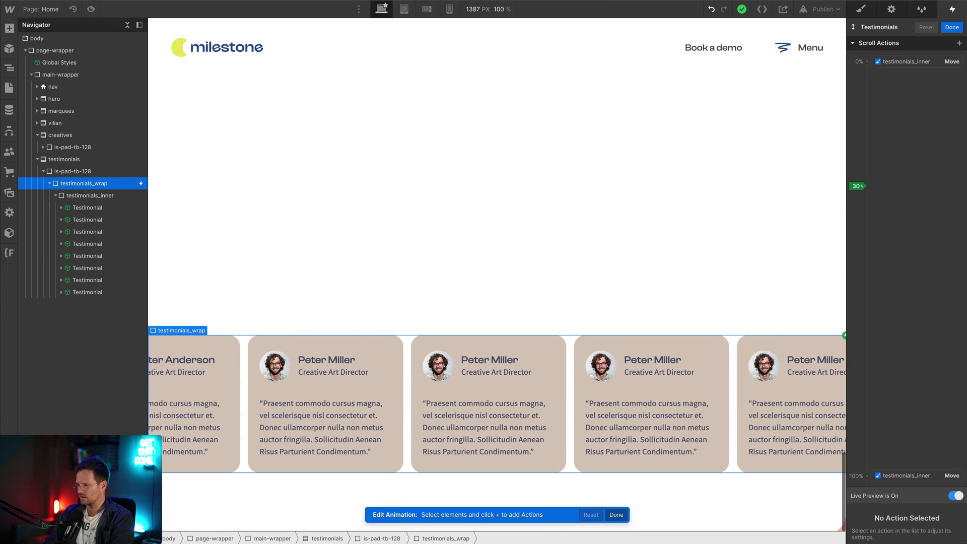
click(951, 27)
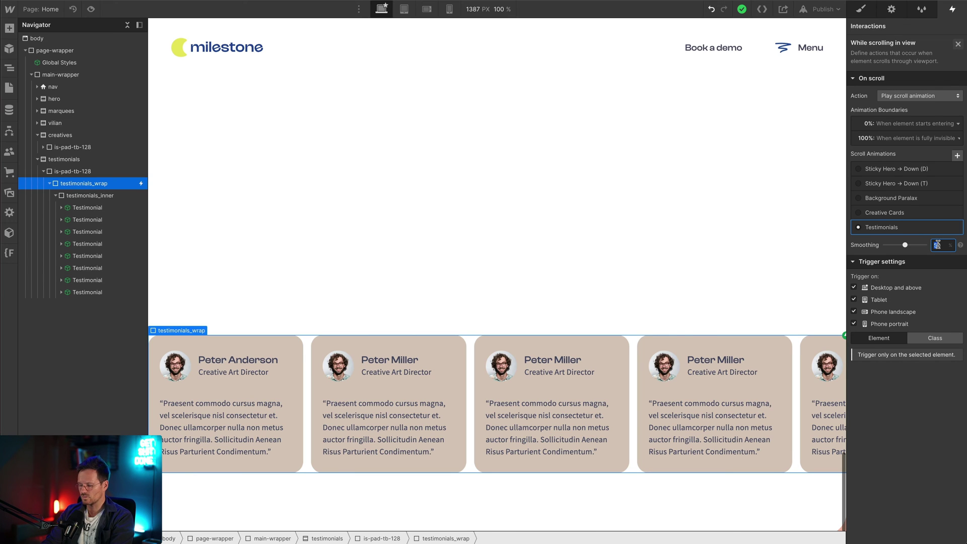
key(Return)
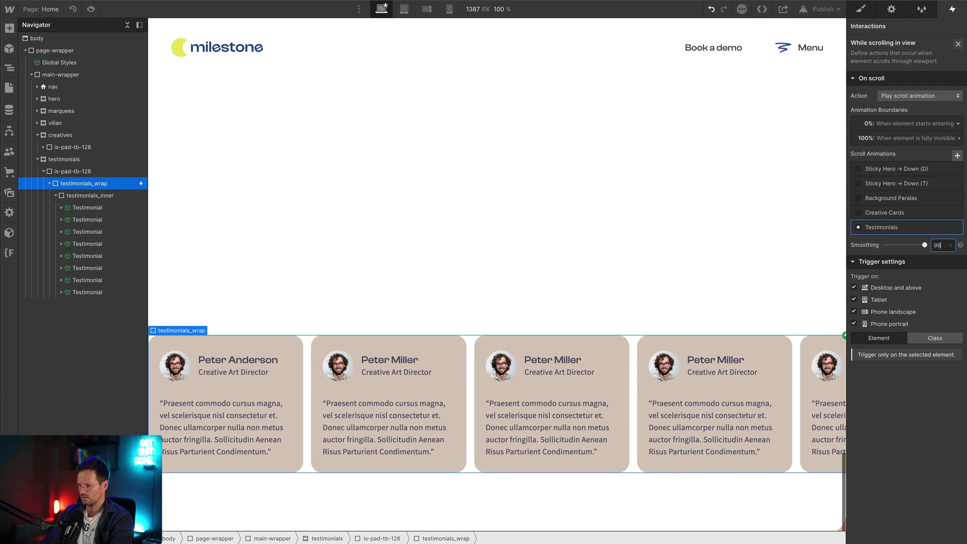
Preview the smoother card motion, then collapse the testimonials section in the Navigator
key(ctrl+shift+p)
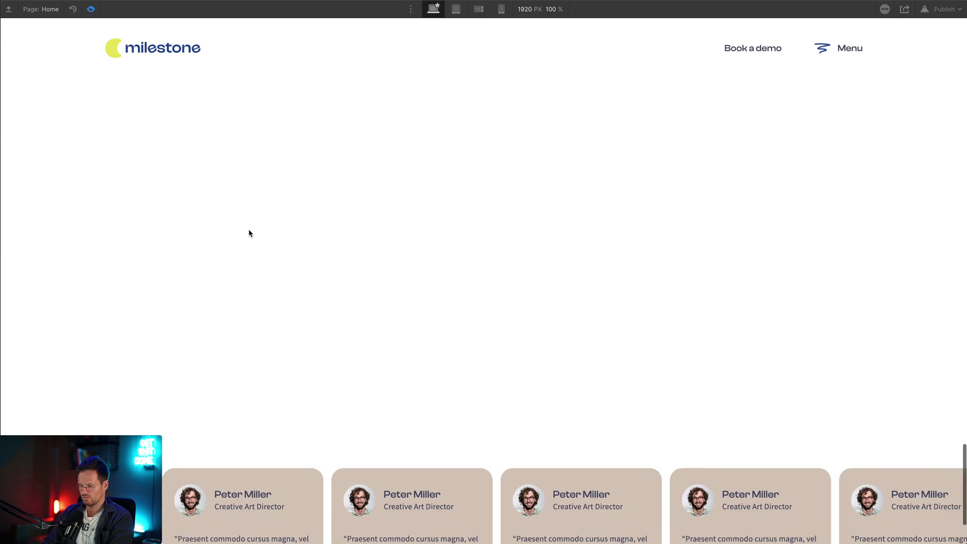
key(ctrl+shift+p)
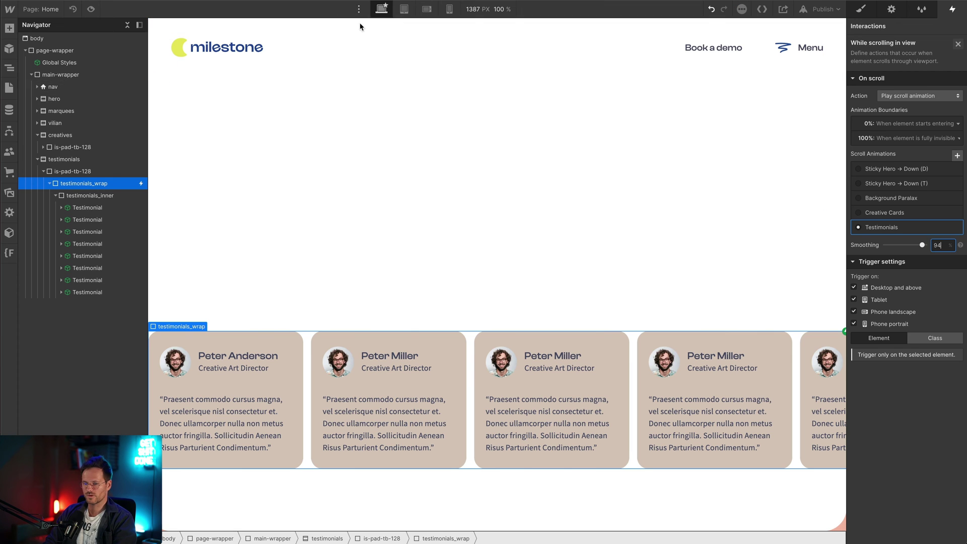
click(91, 8)
scroll(229, 241, down, 5)
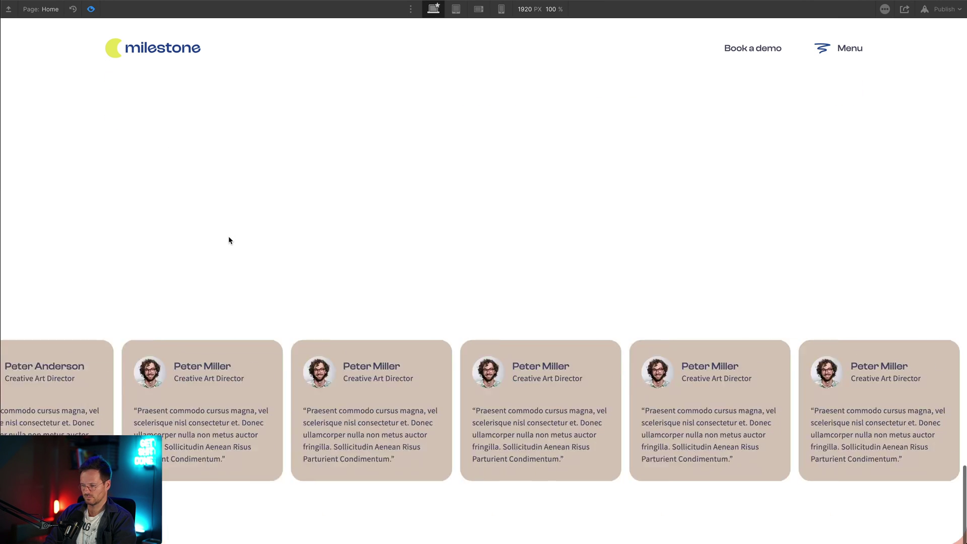
click(92, 8)
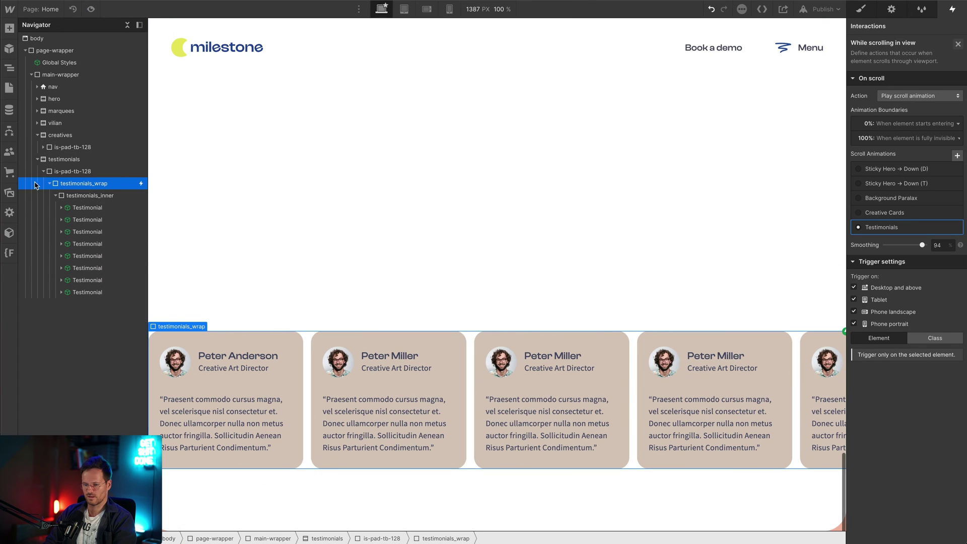
click(44, 161)
click(38, 159)
click(52, 85)
Add a new Section to main-wrapper with the class 'dummy' (200vh tall)
click(52, 76)
key(super+e)
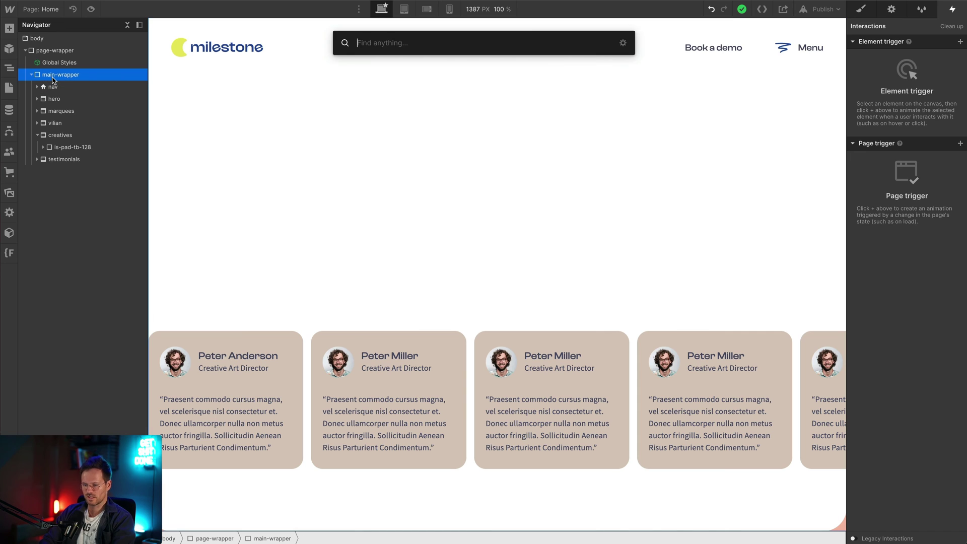
text(sec)
key(Return)
key(super+Return)
text(dummy)
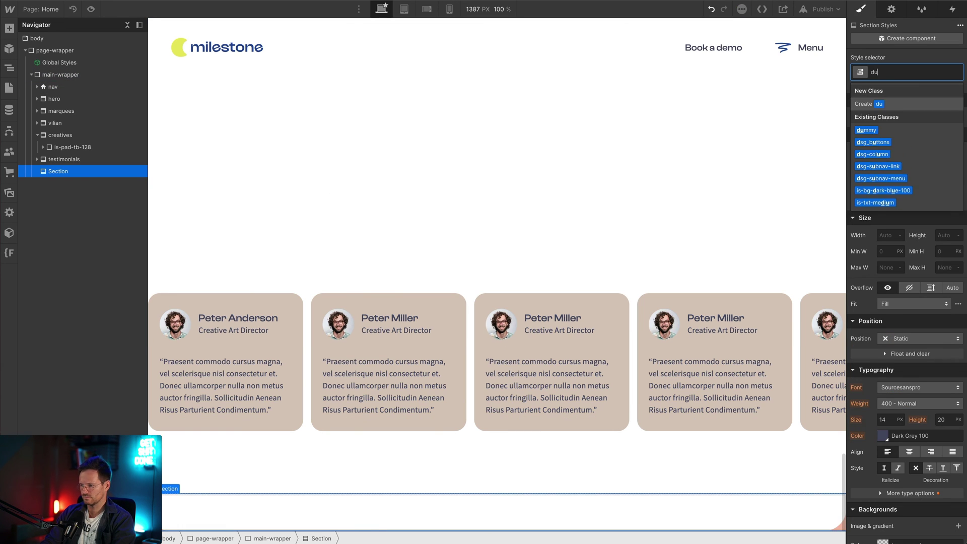
key(Return)
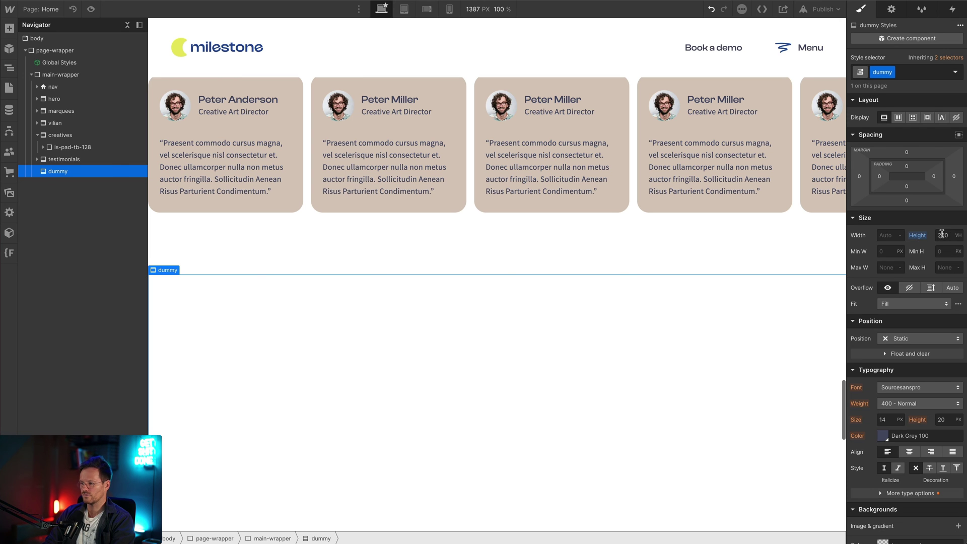
Preview the page and scroll back and forth to watch the card row slide
scroll(547, 337, up, 5)
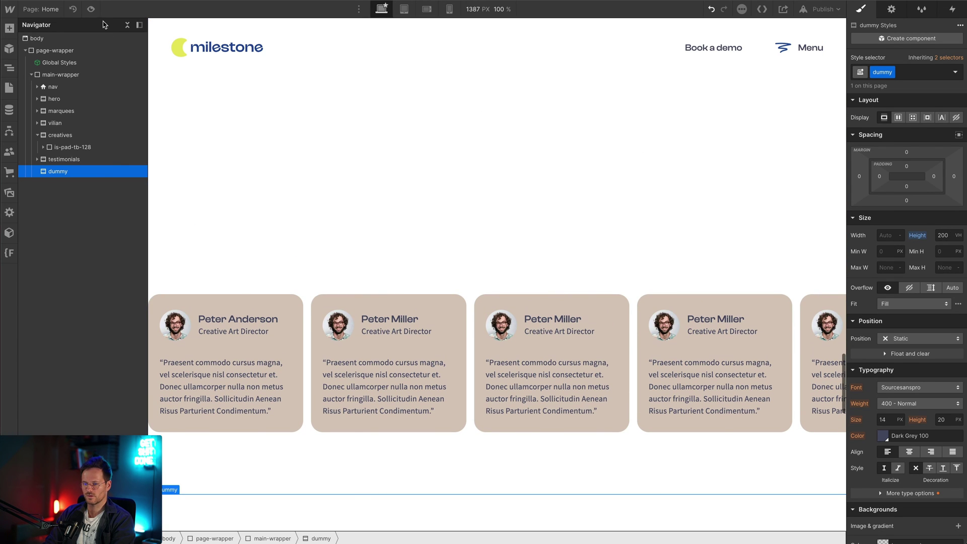
click(91, 9)
scroll(346, 321, up, 15)
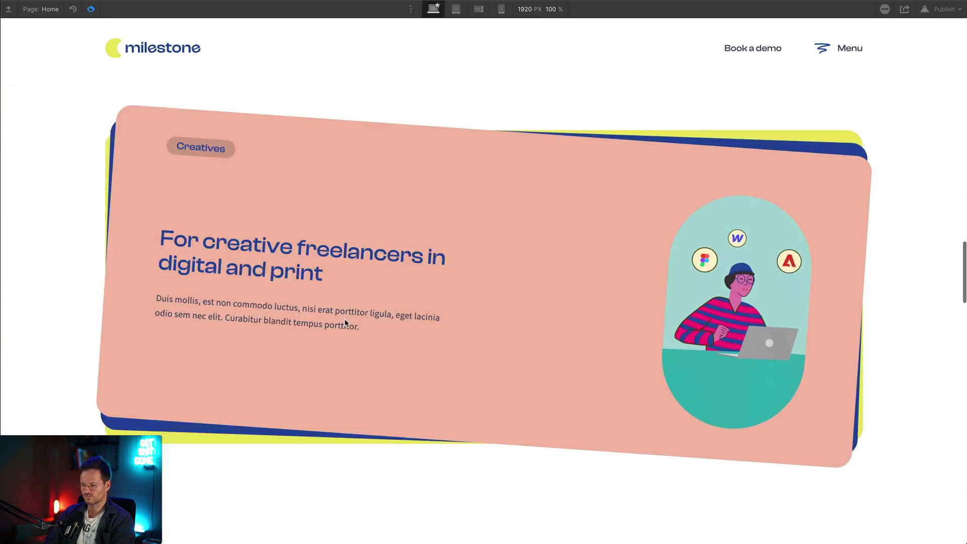
scroll(346, 323, down, 10)
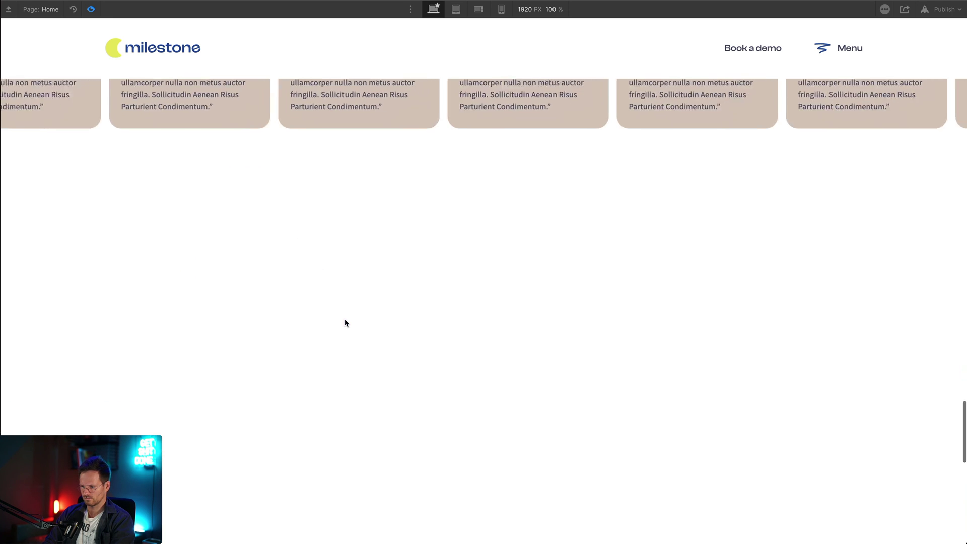
scroll(345, 322, up, 4)
scroll(346, 322, up, 1)
scroll(346, 322, down, 5)
scroll(346, 322, up, 8)
scroll(345, 323, down, 5)
scroll(380, 302, up, 4)
scroll(380, 302, down, 3)
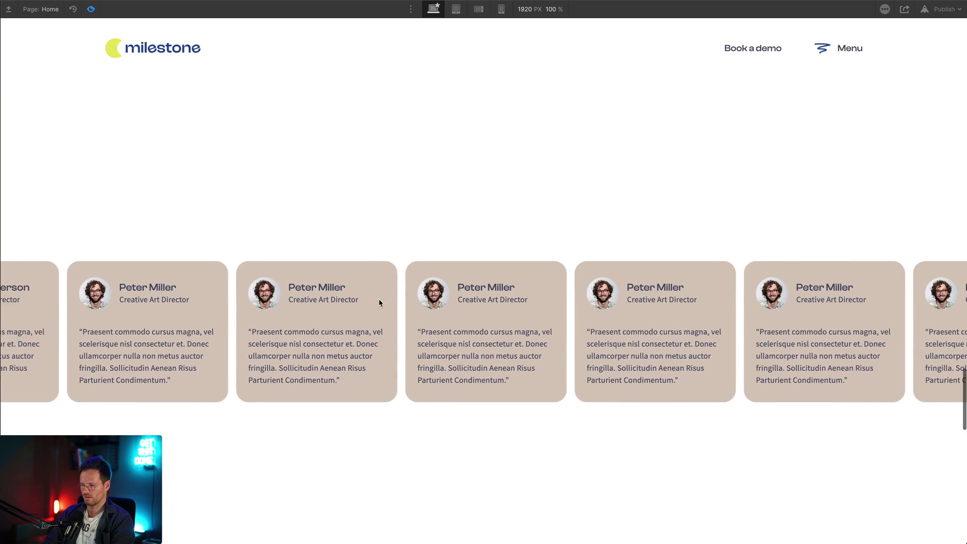
scroll(379, 301, up, 3)
scroll(379, 301, down, 6)
scroll(380, 302, up, 5)
scroll(380, 302, down, 6)
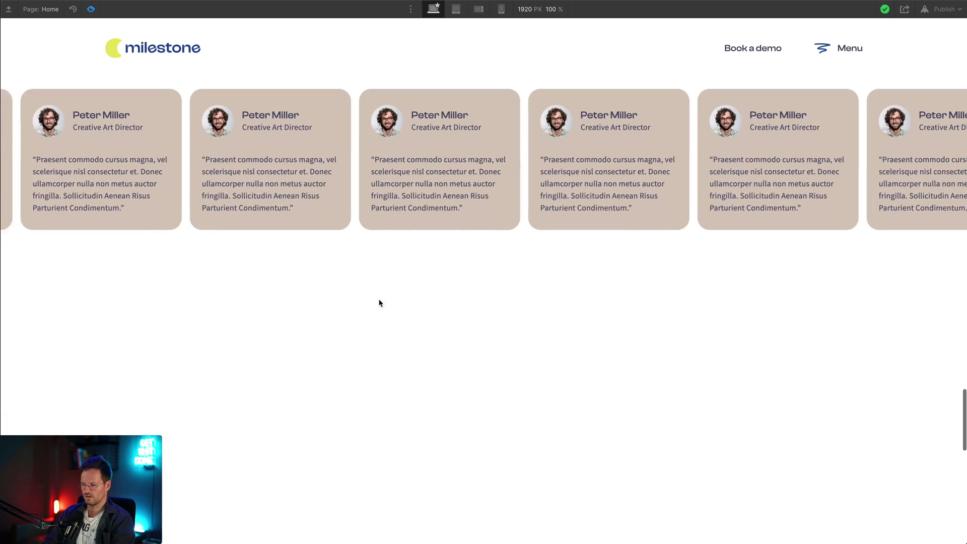
scroll(383, 201, up, 5)
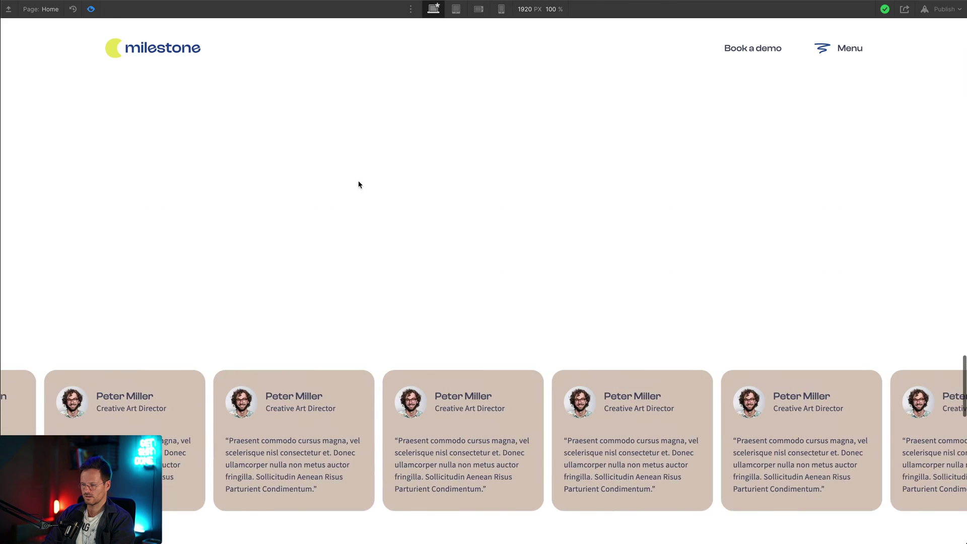
Change the Testimonials Move action to 0em at 0% and -40em at 100%
click(90, 9)
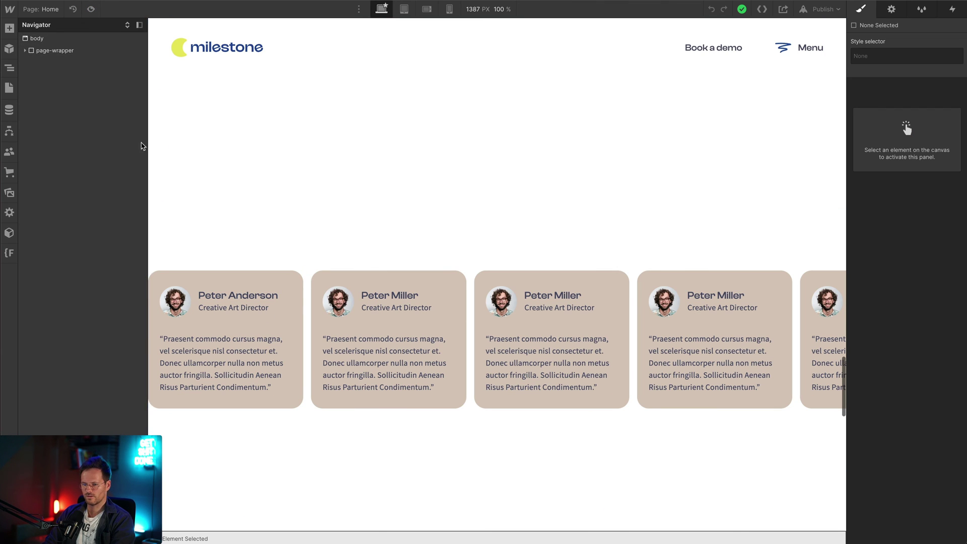
click(306, 301)
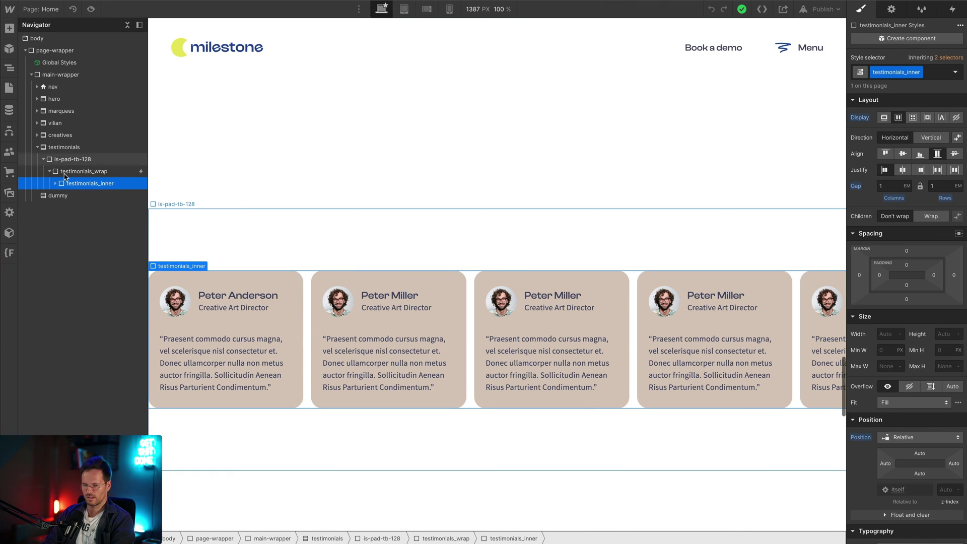
click(83, 171)
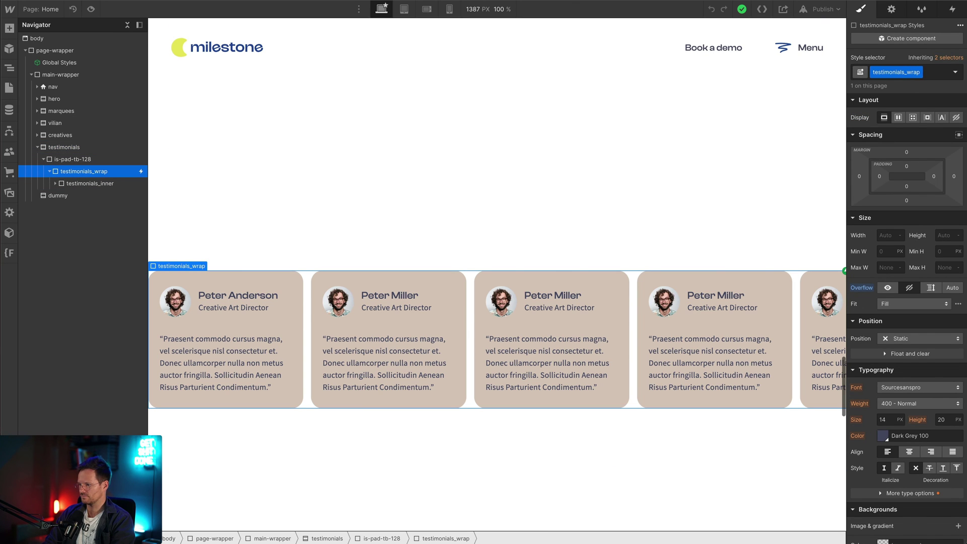
click(954, 9)
click(912, 60)
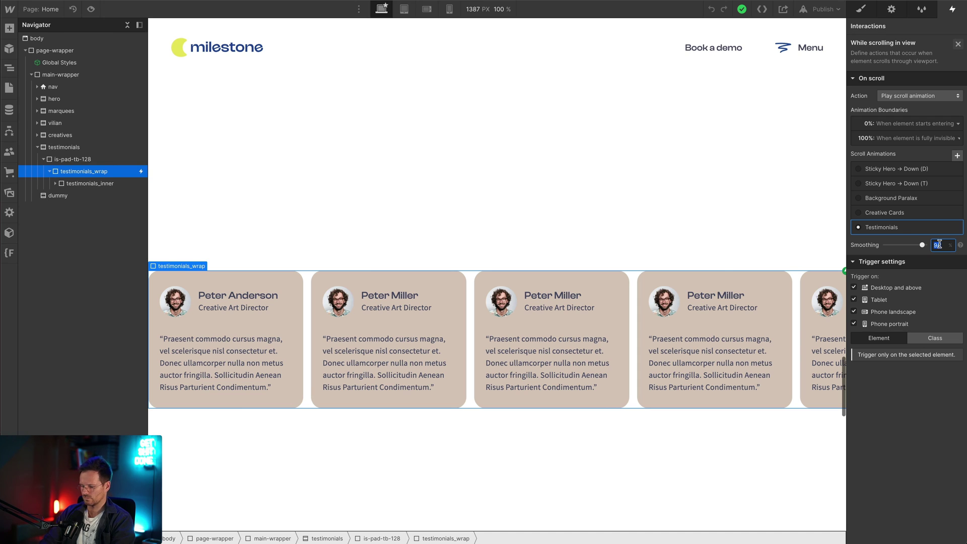
click(887, 227)
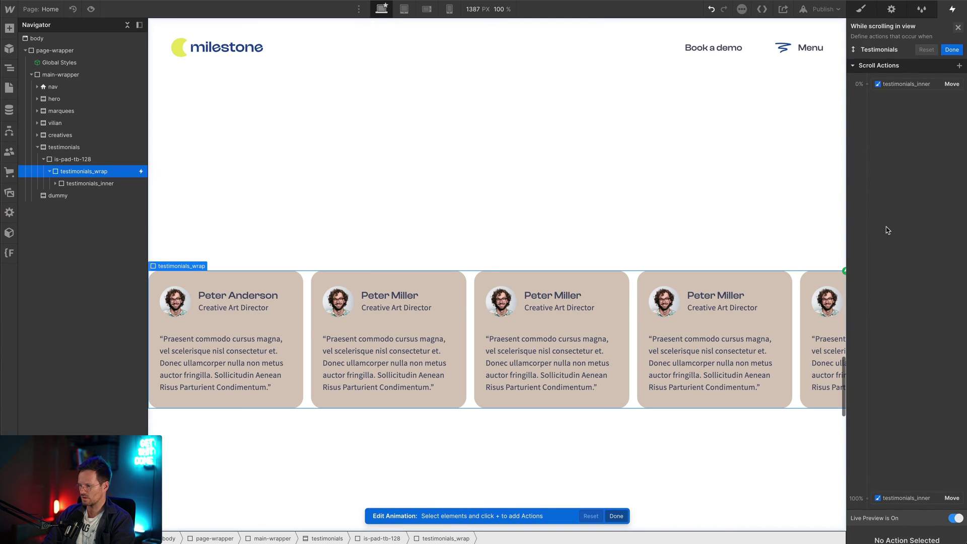
click(904, 66)
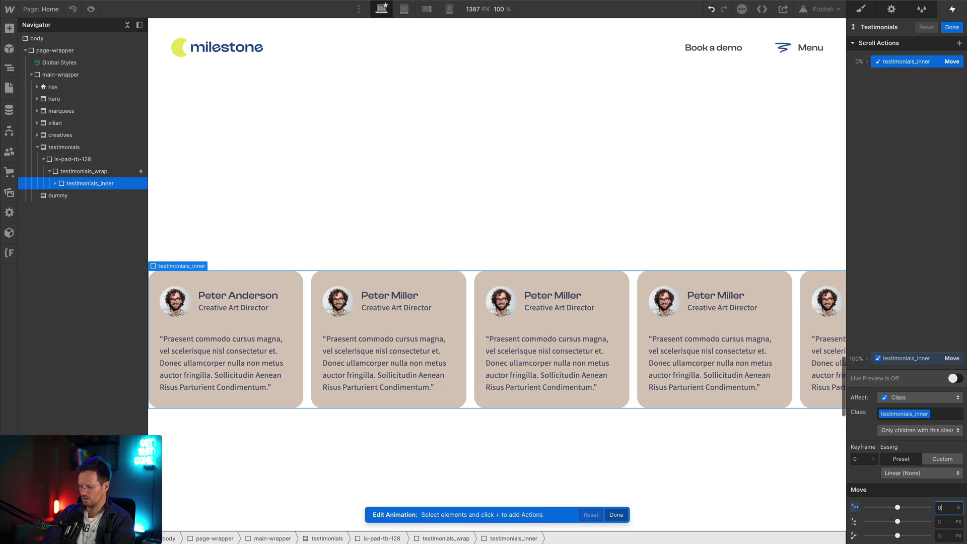
key(Return)
click(907, 358)
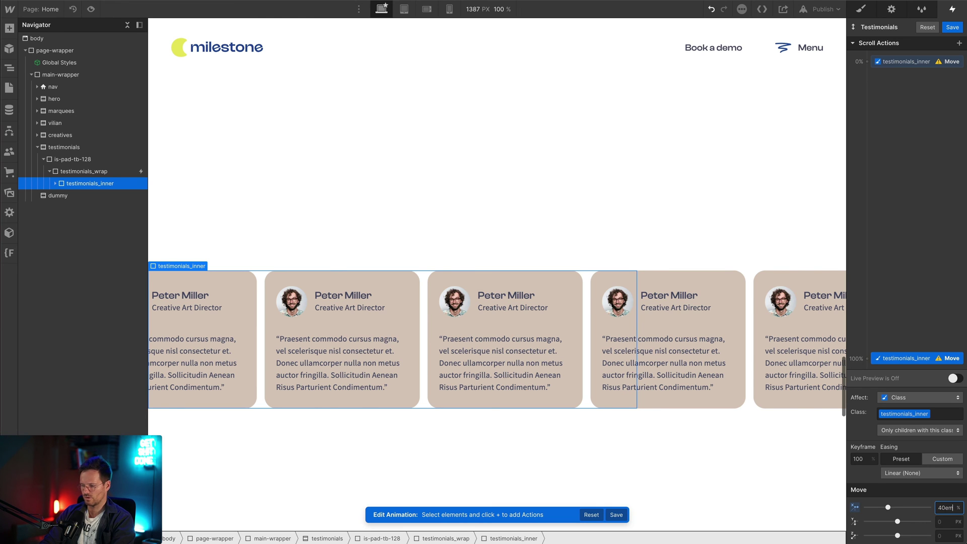
key(Return)
Preview the page and scroll to check the longer sideways slide
click(90, 9)
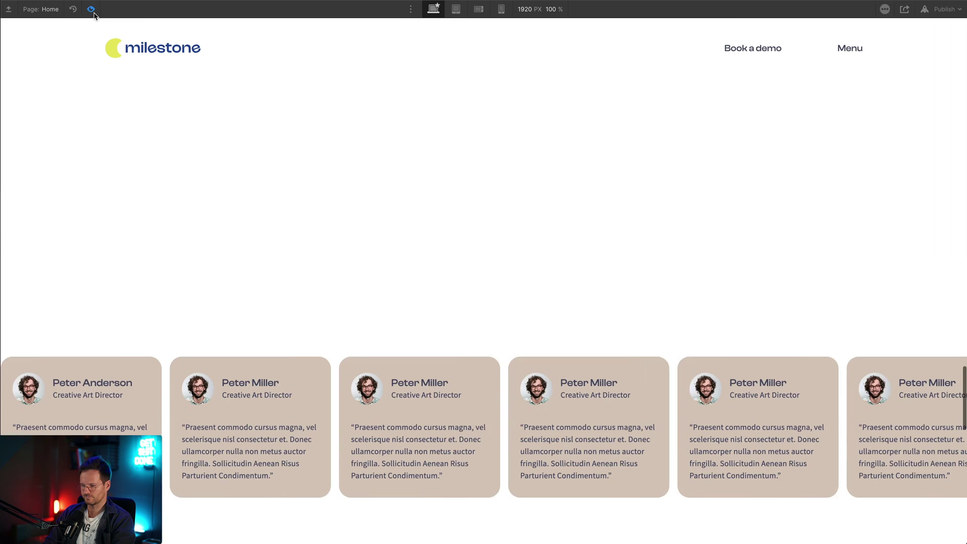
scroll(225, 186, down, 5)
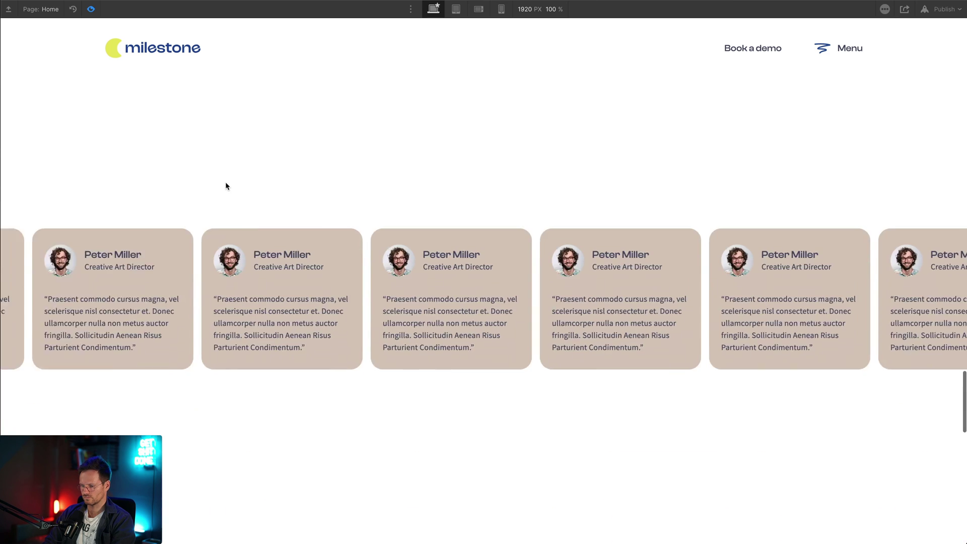
scroll(226, 186, up, 5)
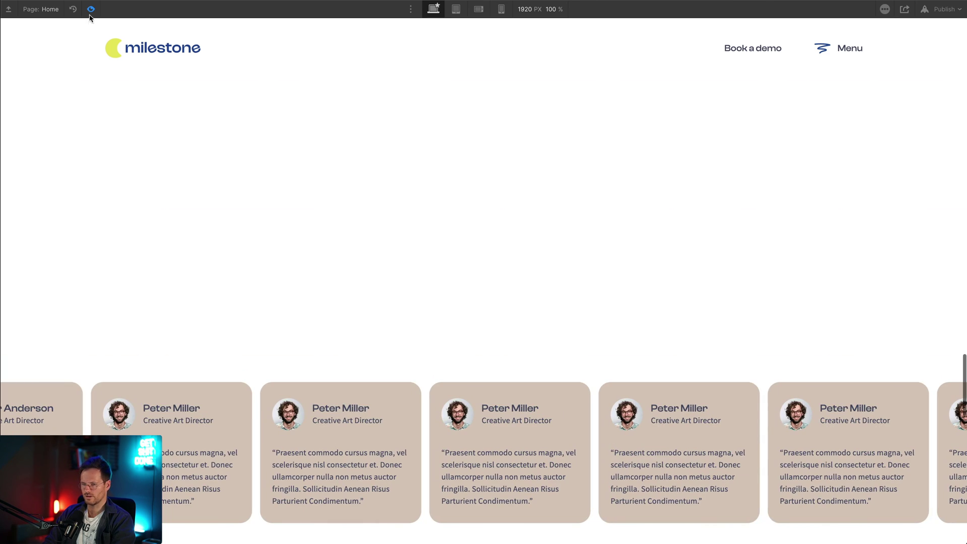
click(91, 9)
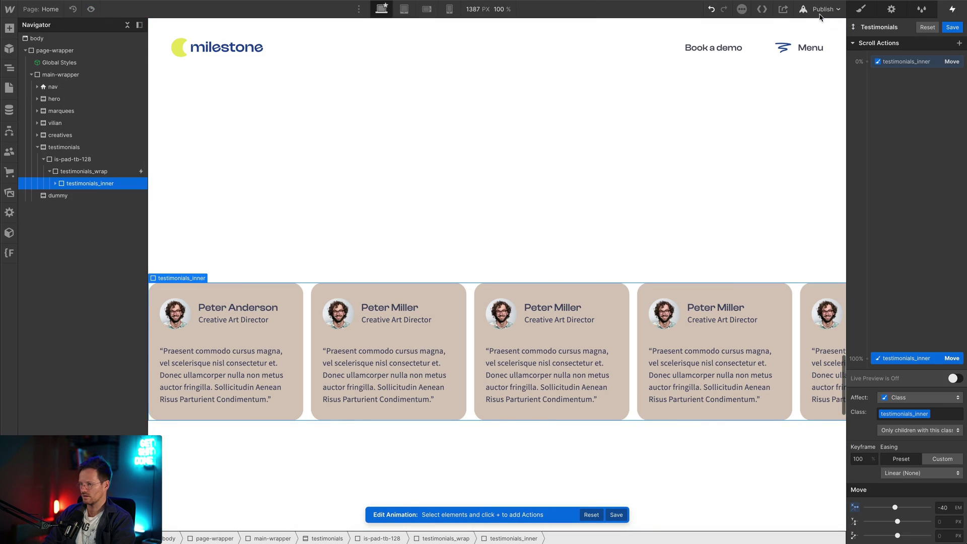
Publish the Milestone site to its webflow.io domain and scroll through the live testimonials
click(821, 9)
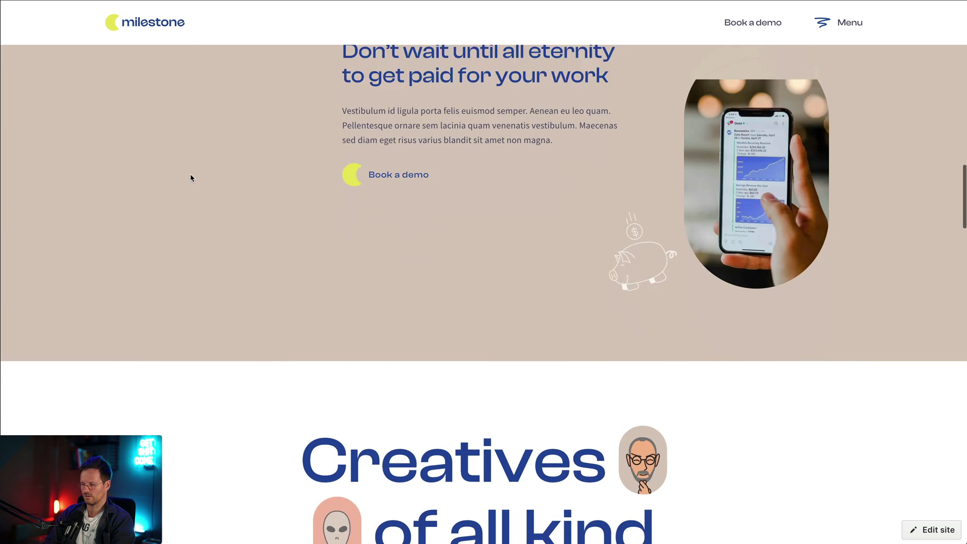
scroll(191, 177, down, 10)
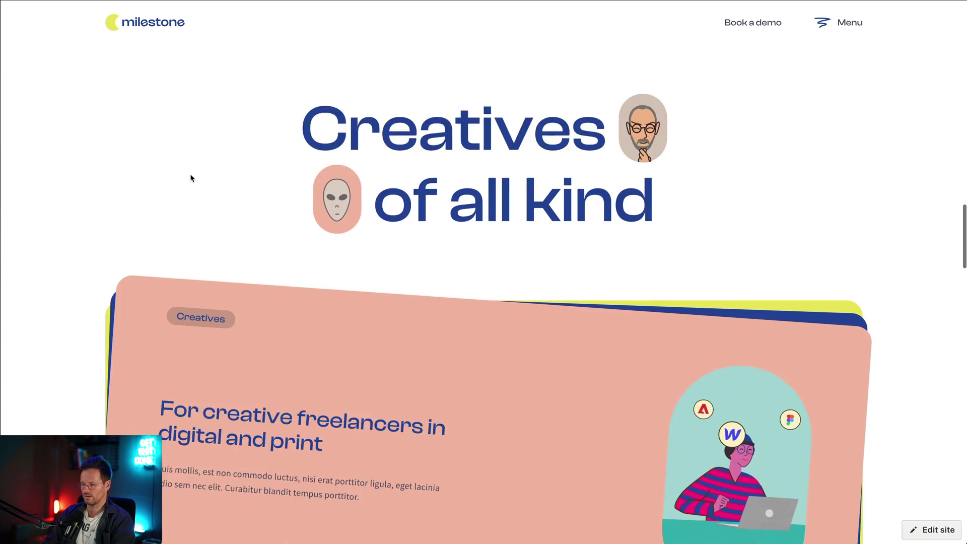
scroll(191, 177, down, 10)
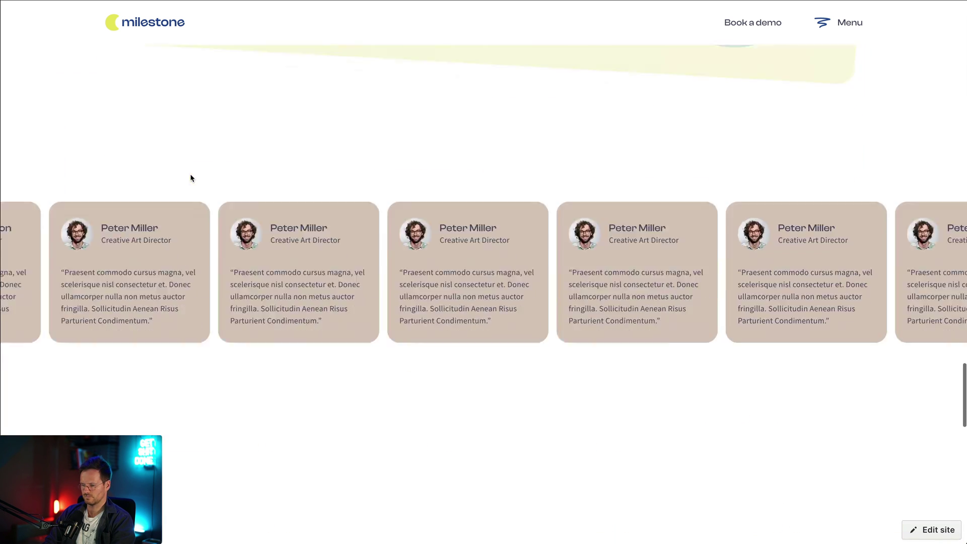
scroll(191, 177, up, 5)
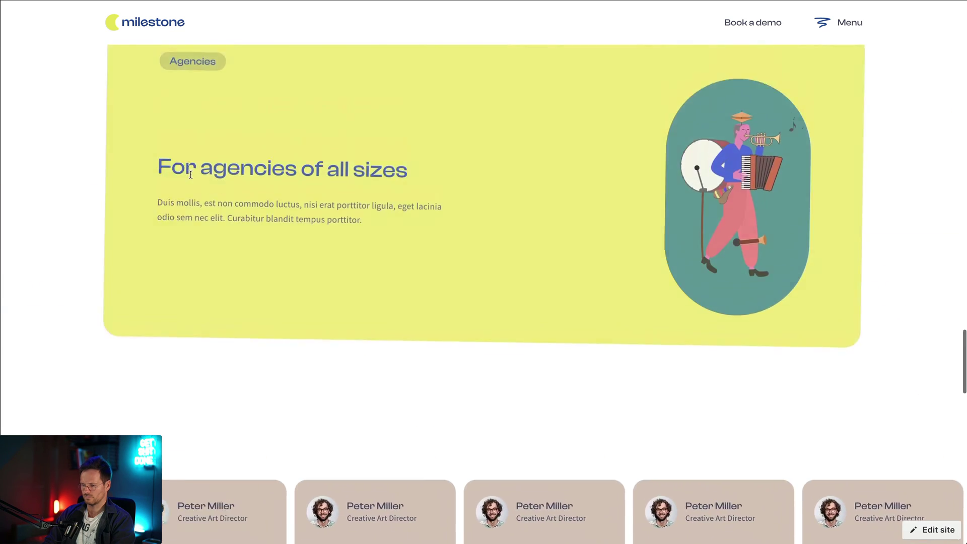
scroll(191, 178, down, 8)
scroll(191, 177, down, 3)
scroll(191, 178, up, 6)
key(ctrl+w)
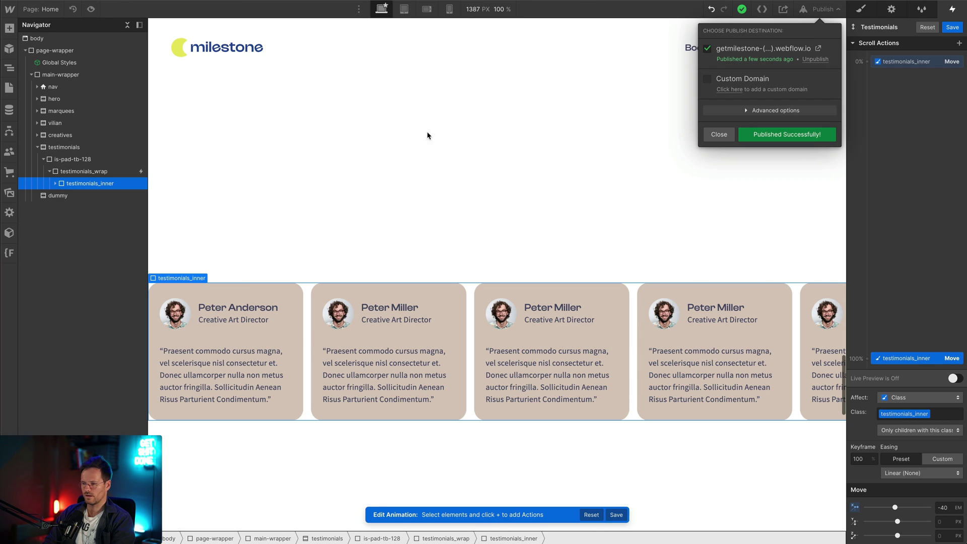
On the tablet breakpoint, set the Testimonial component's testimonials_item card width to 25em
click(404, 9)
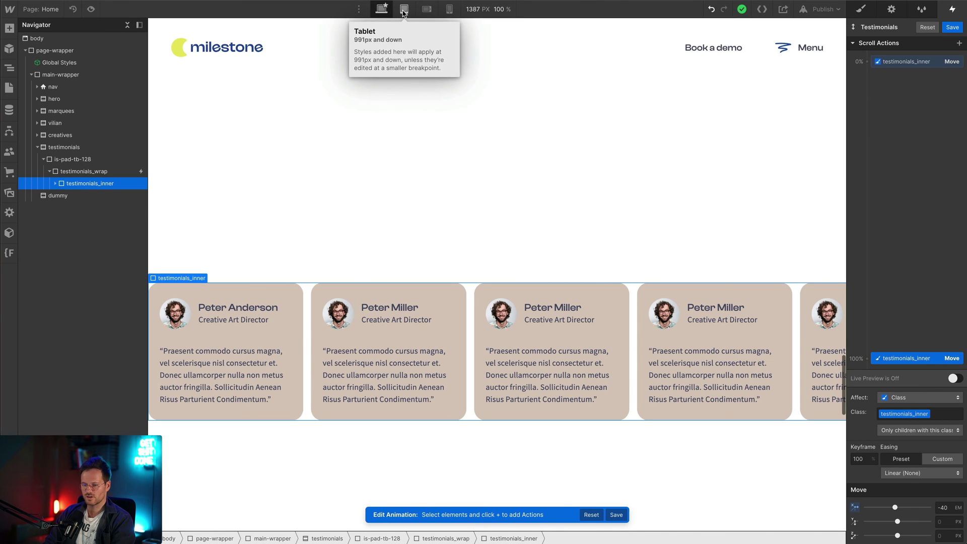
click(404, 9)
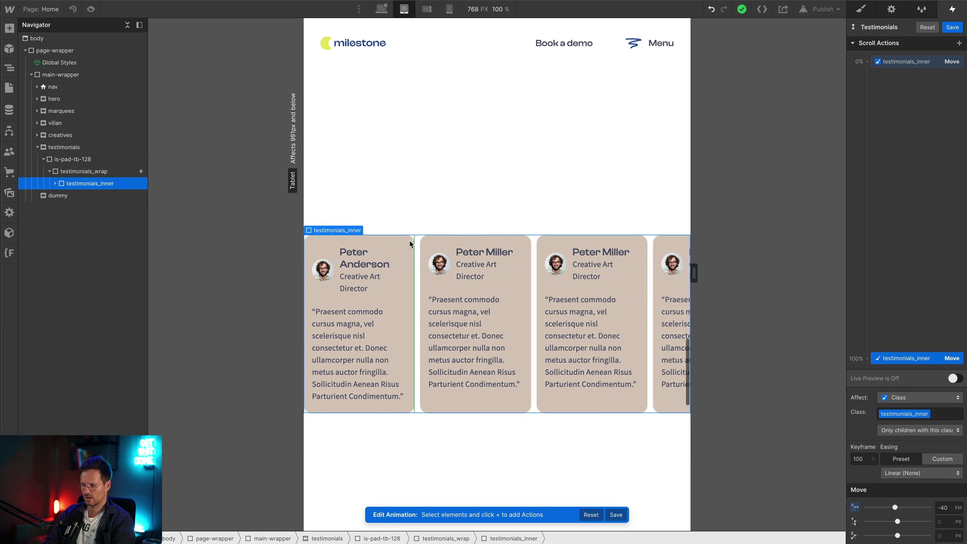
click(411, 245)
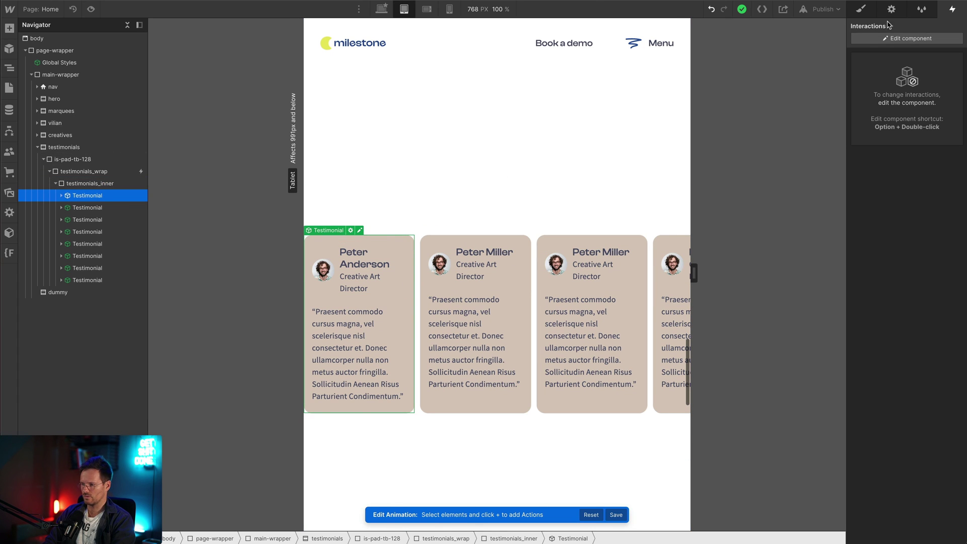
key(Return)
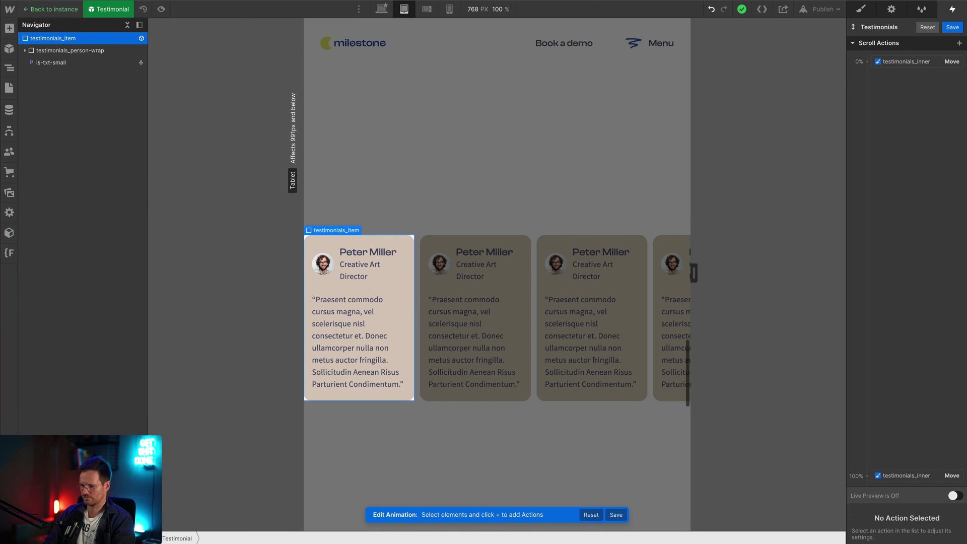
click(861, 9)
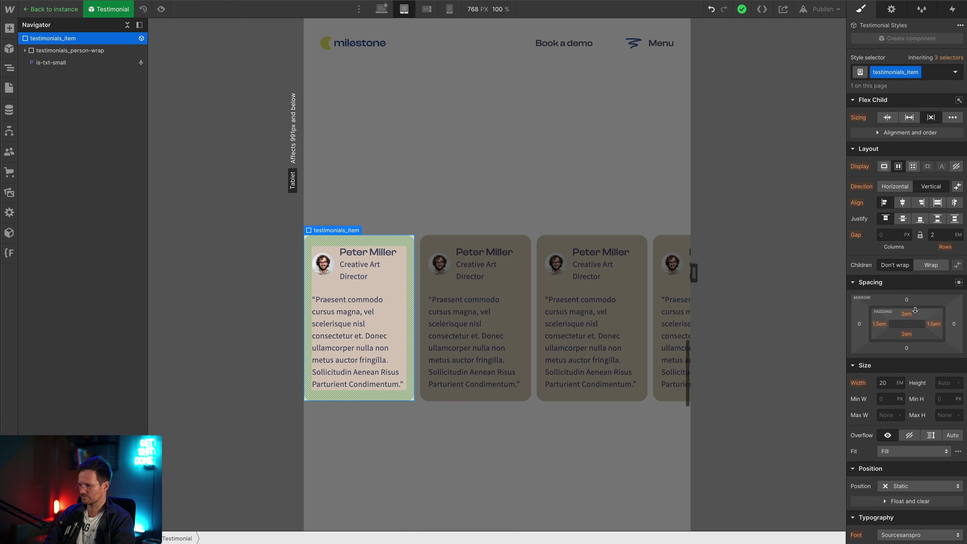
scroll(885, 312, up, 2)
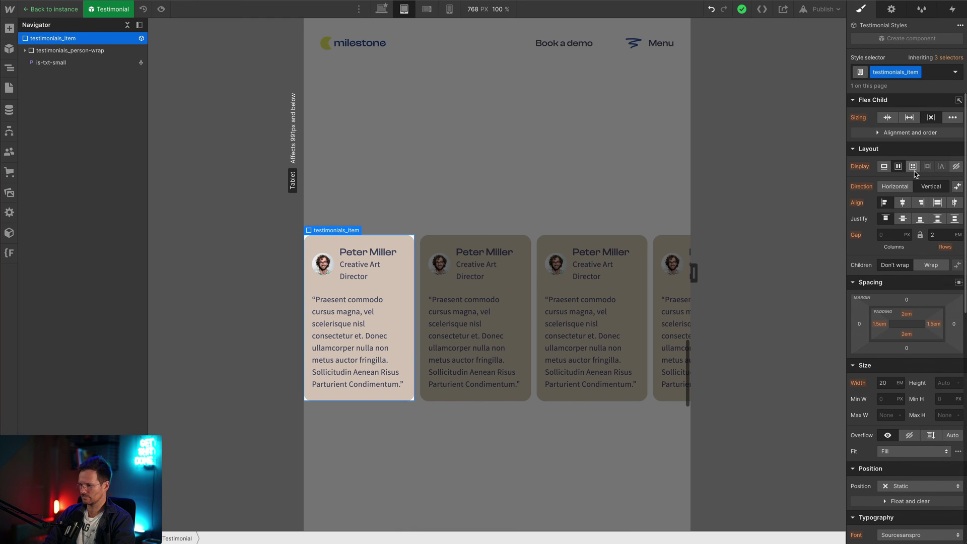
scroll(885, 279, down, 2)
click(883, 312)
key(Up)
key(Up)
key(Up)
key(Up)
key(Up)
key(Up)
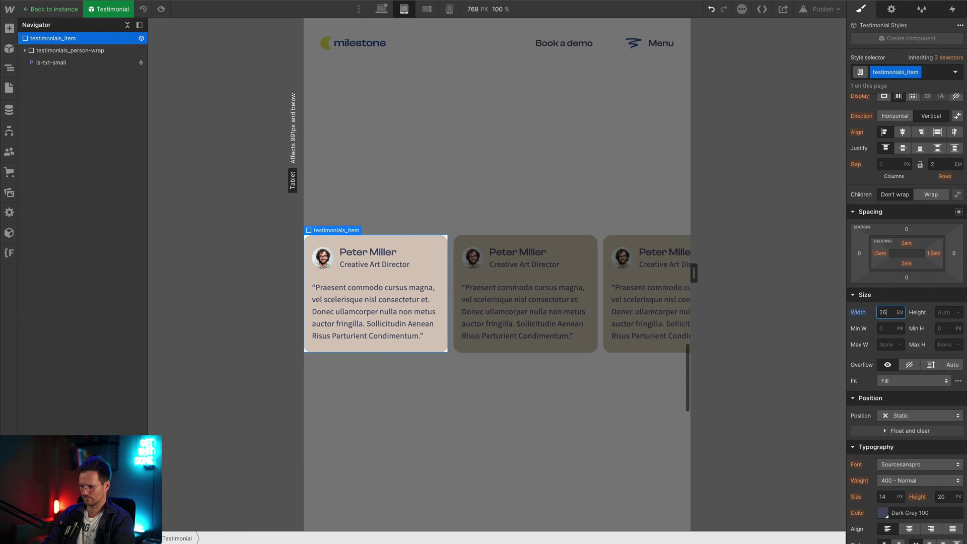
key(Down)
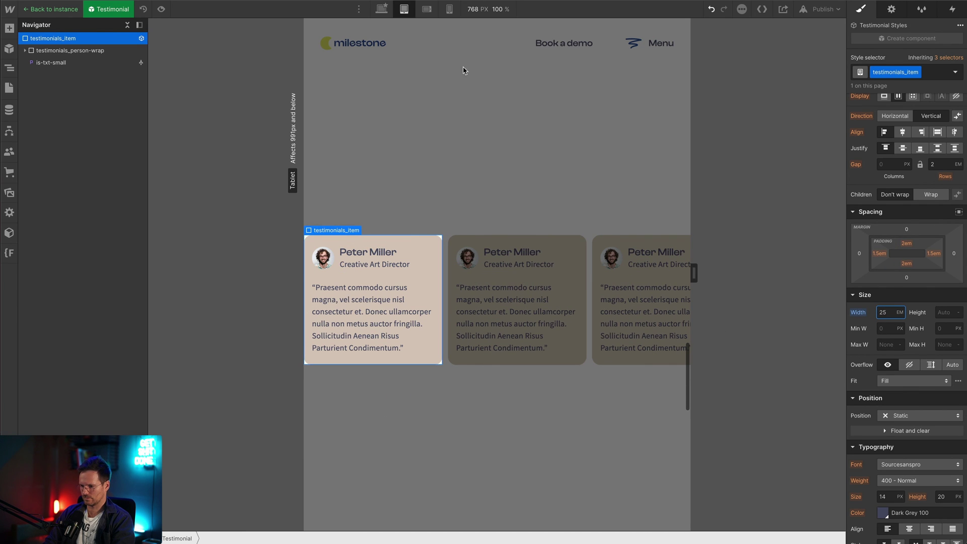
Set card width to 22em on mobile landscape and 25em on mobile portrait, checked at 375px
click(426, 10)
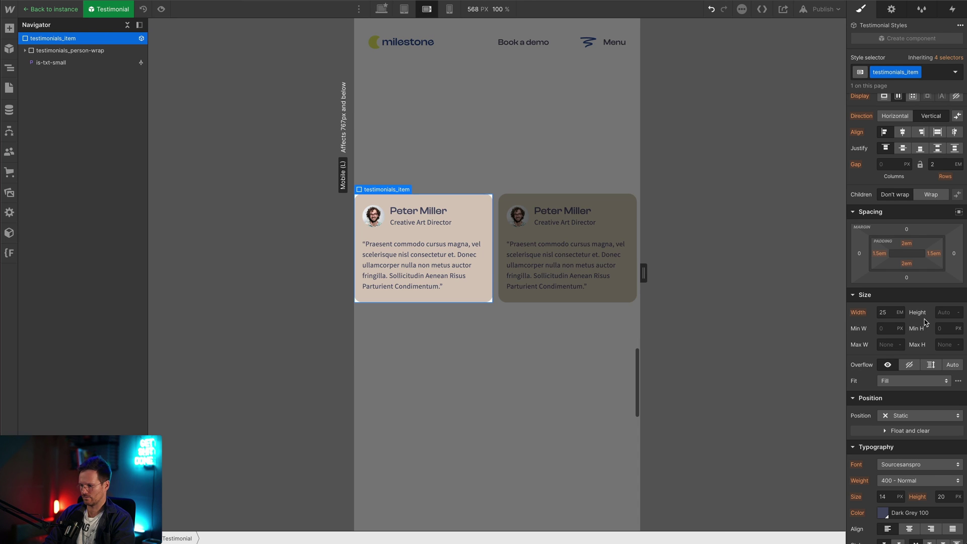
key(Down)
key(Down)
key(Down)
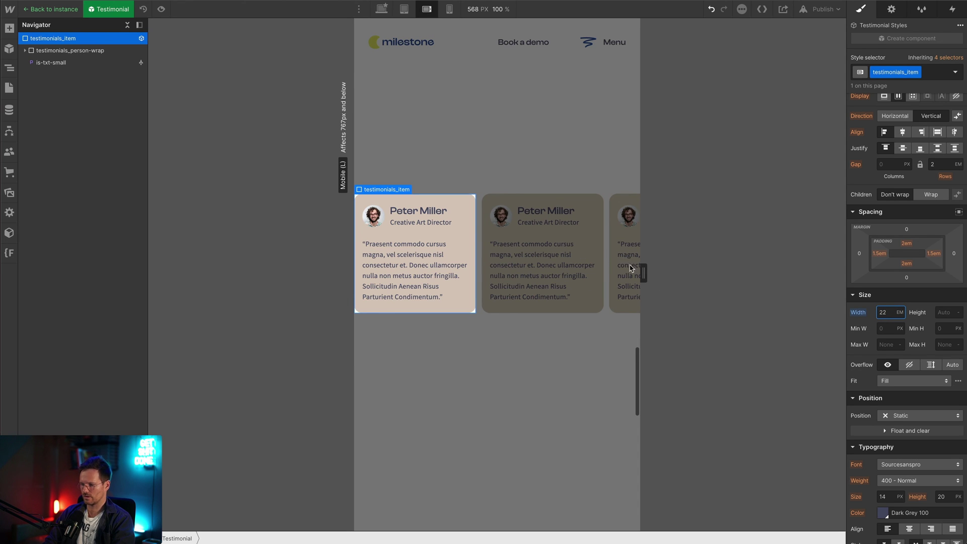
click(450, 9)
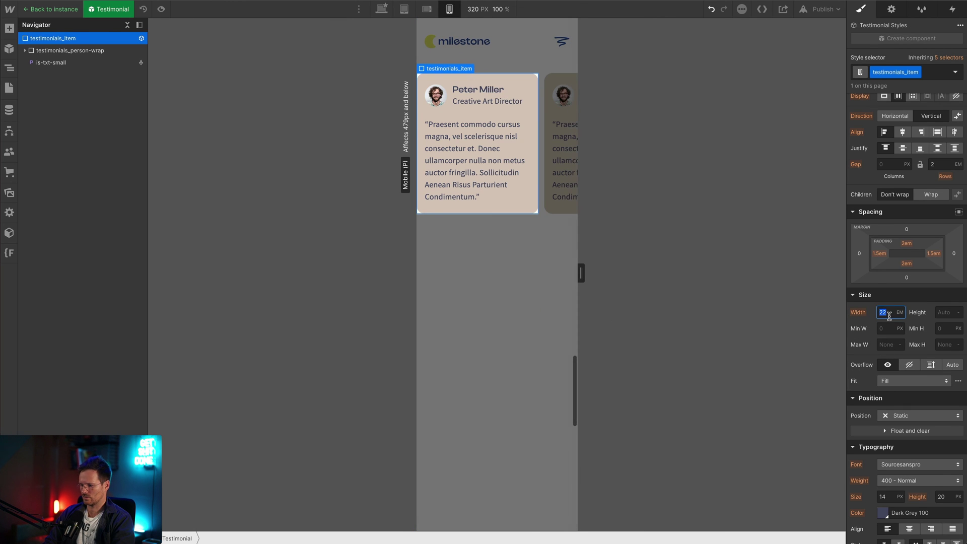
key(Up)
key(Up)
key(Up)
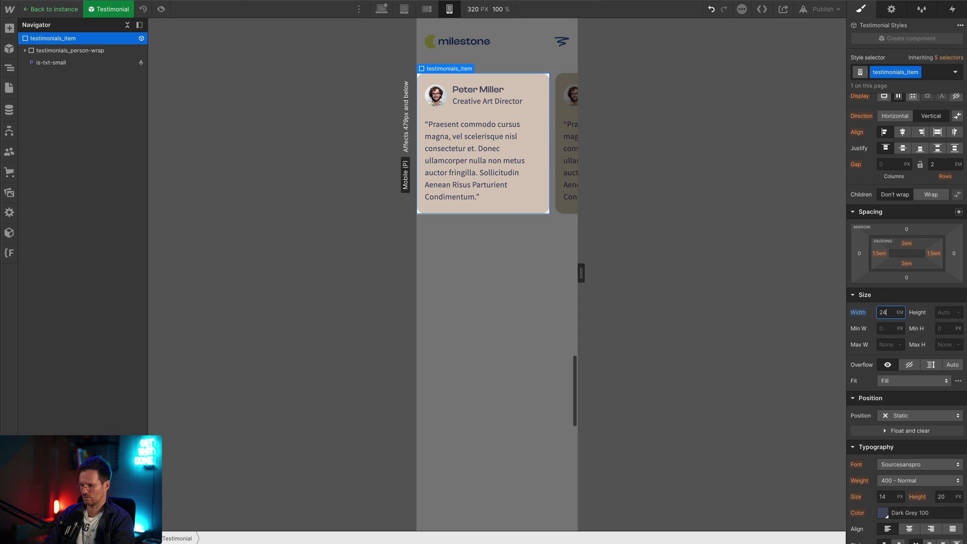
drag(582, 272, 596, 275)
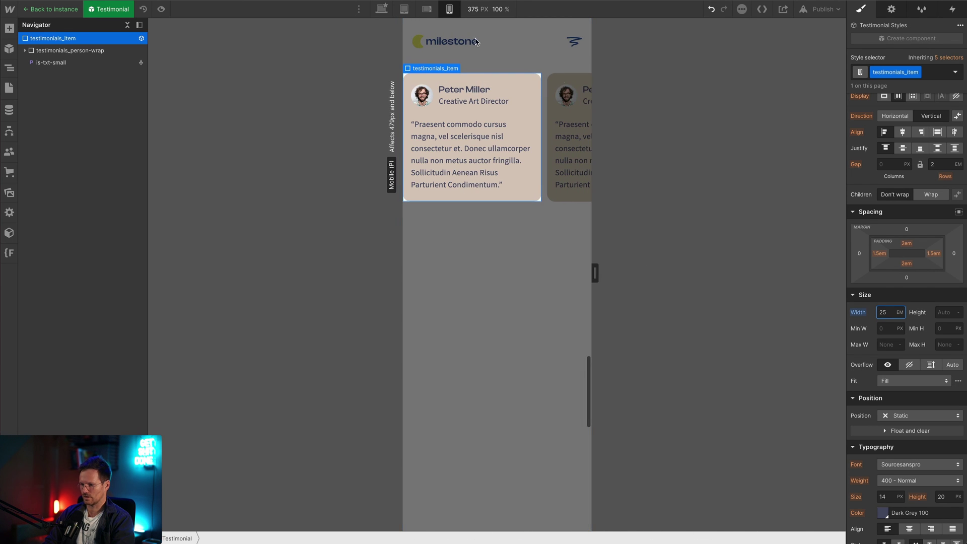
click(391, 13)
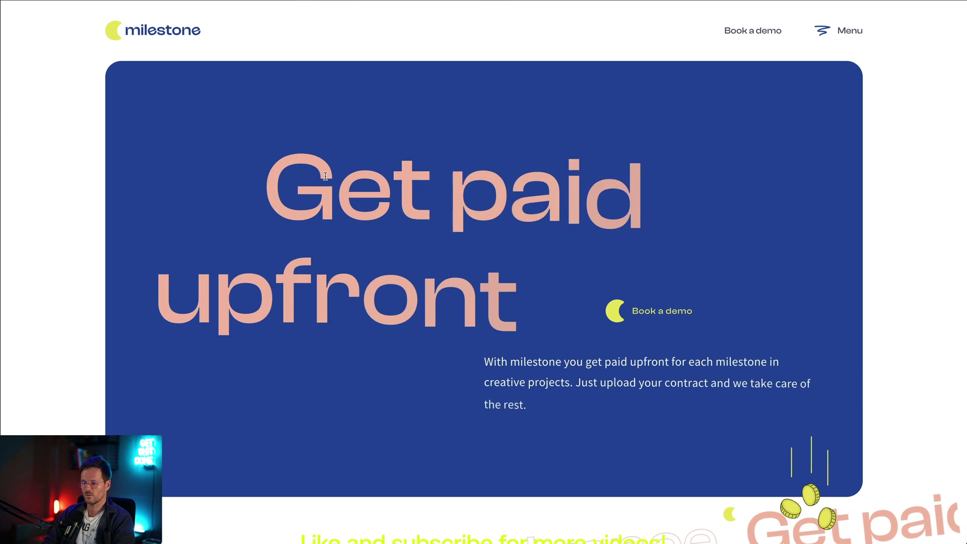
scroll(325, 179, down, 10)
scroll(325, 179, down, 15)
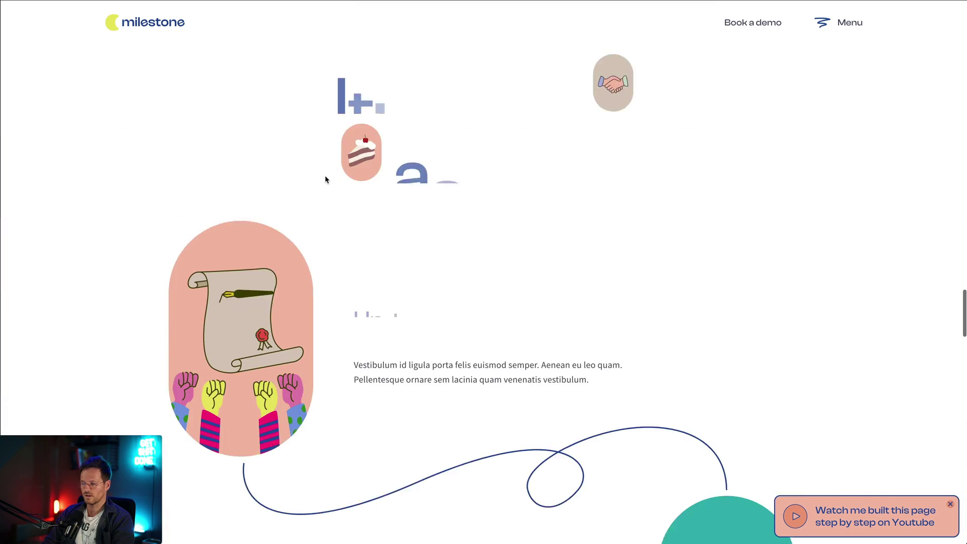
scroll(325, 179, up, 5)
scroll(325, 180, down, 10)
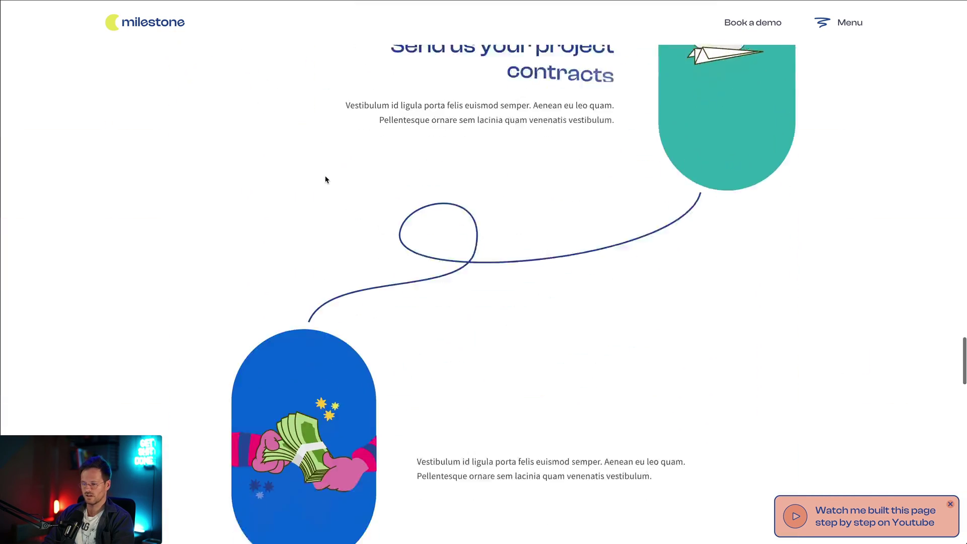
scroll(325, 179, up, 15)
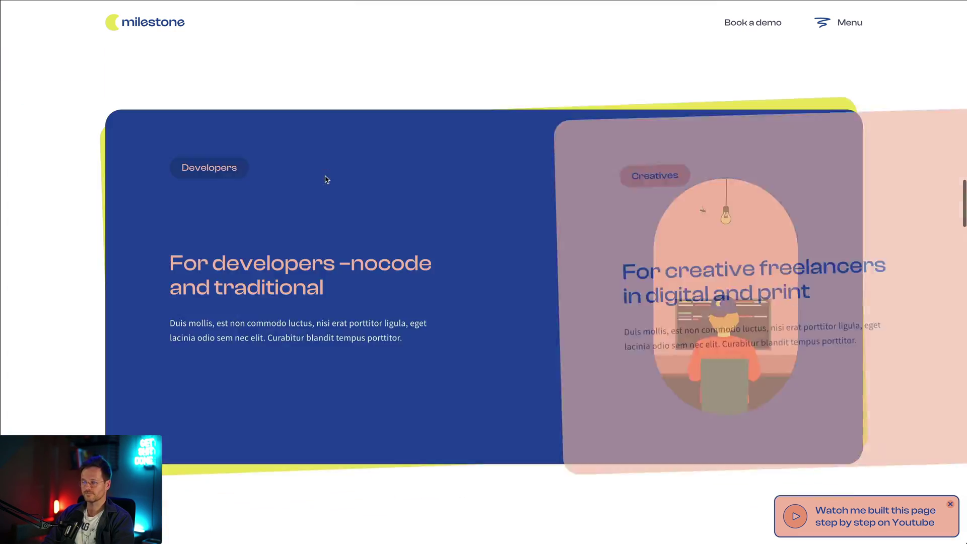